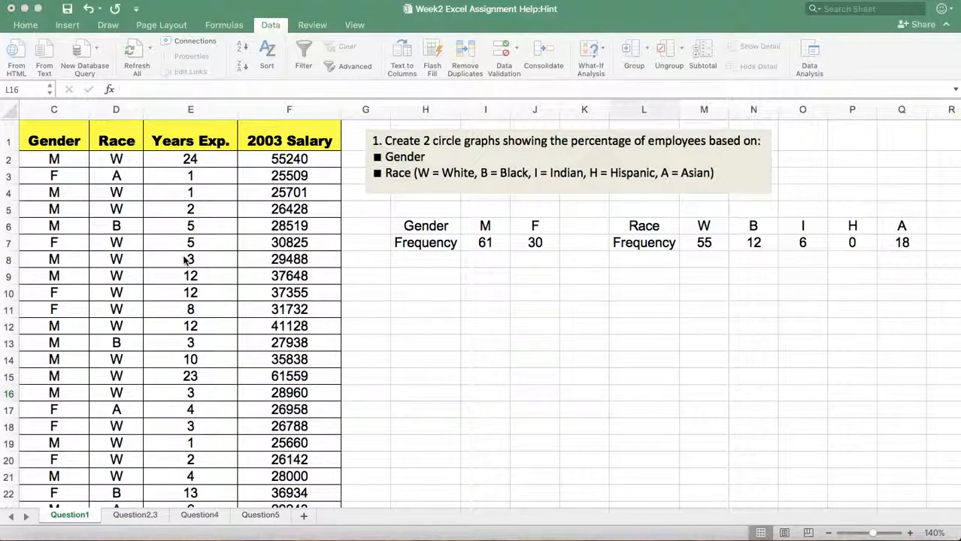
scroll(208, 263, left, 3)
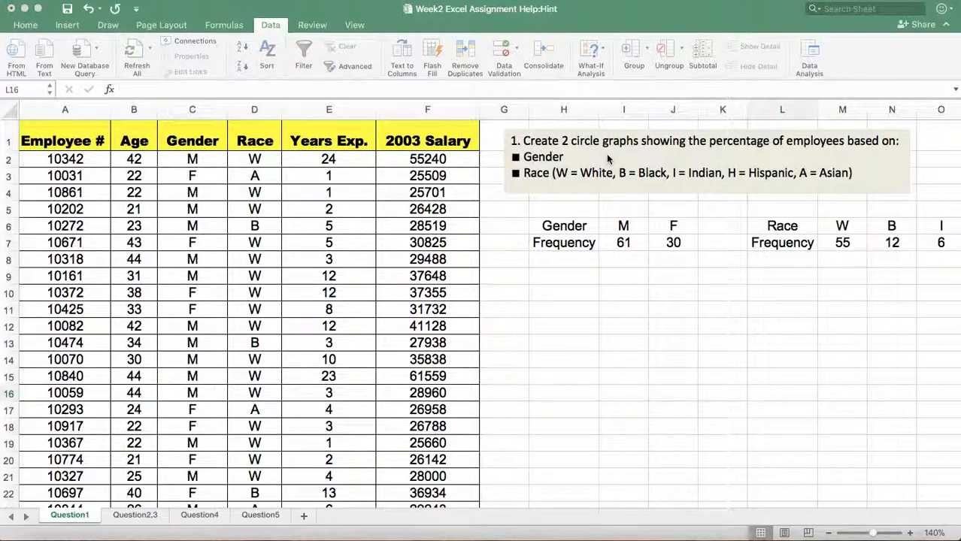
scroll(731, 261, right, 3)
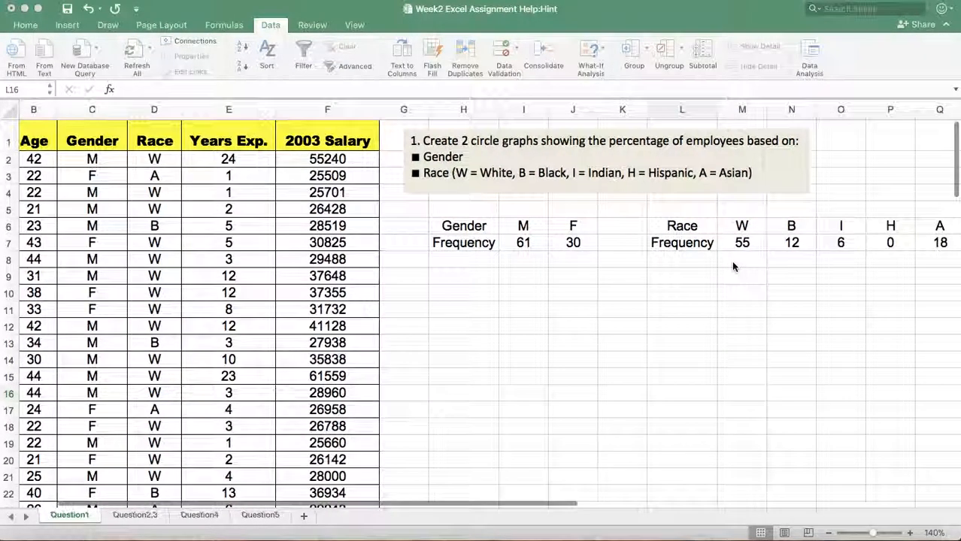
scroll(743, 305, right, 3)
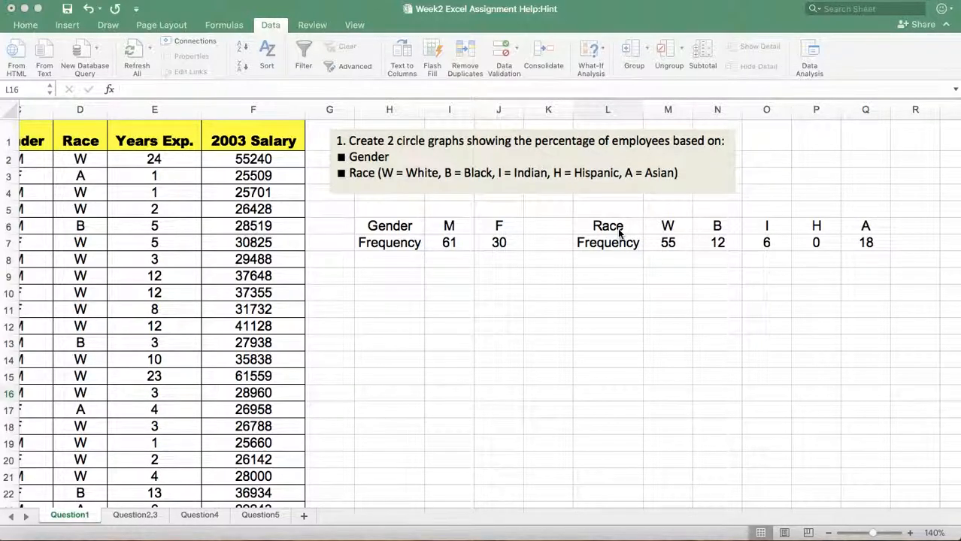
click(665, 259)
text(=)
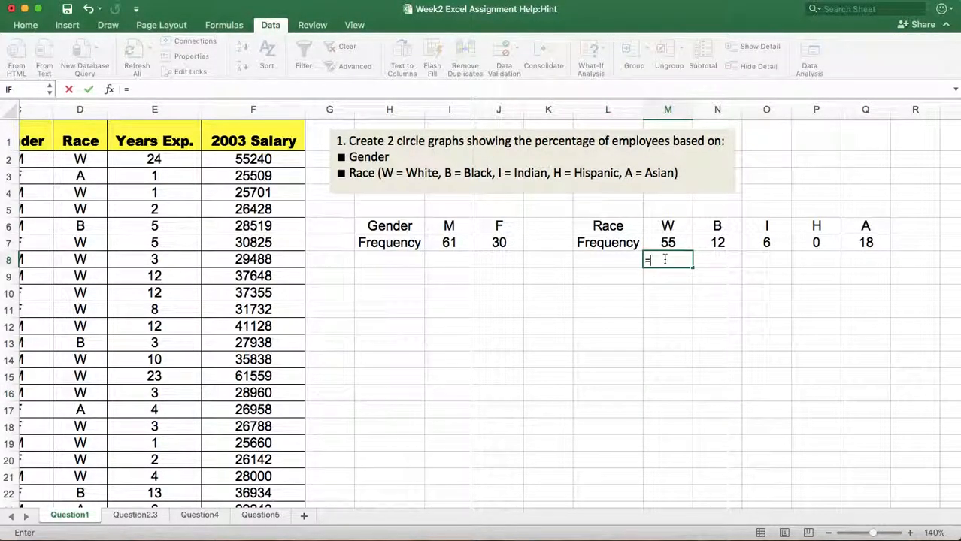
key(Escape)
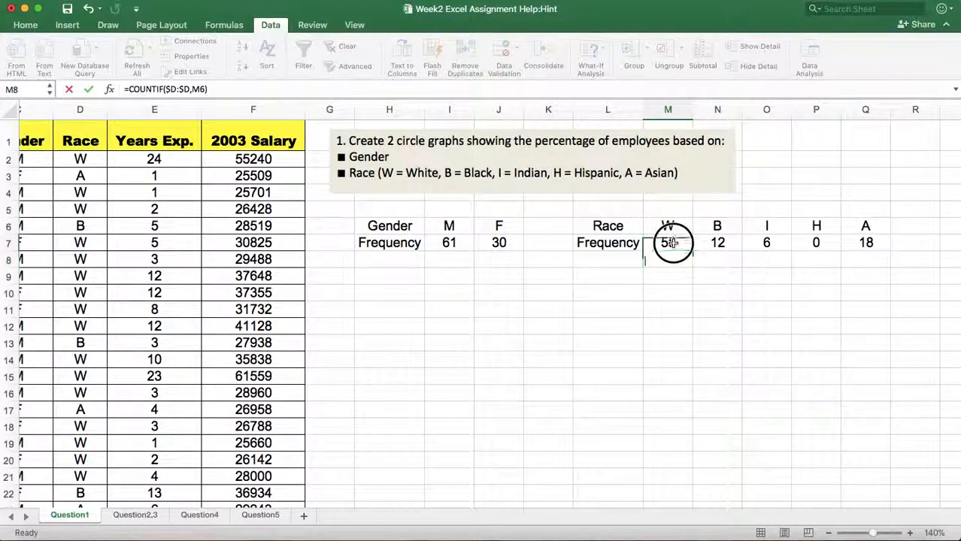
Enter =COUNTIF(D:D,M6) in cell M8 to count the W entries in the Race column.
click(669, 242)
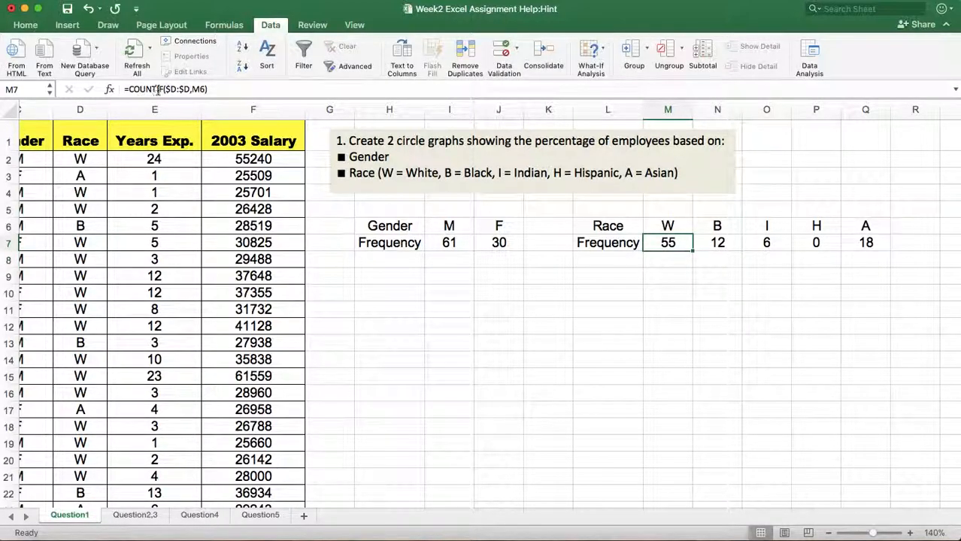
click(667, 260)
text(=count)
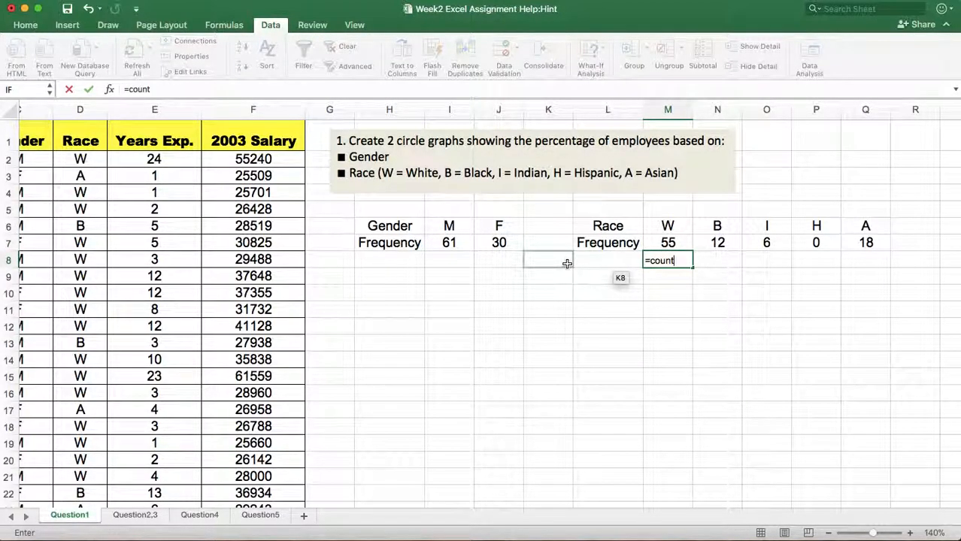
text(if()
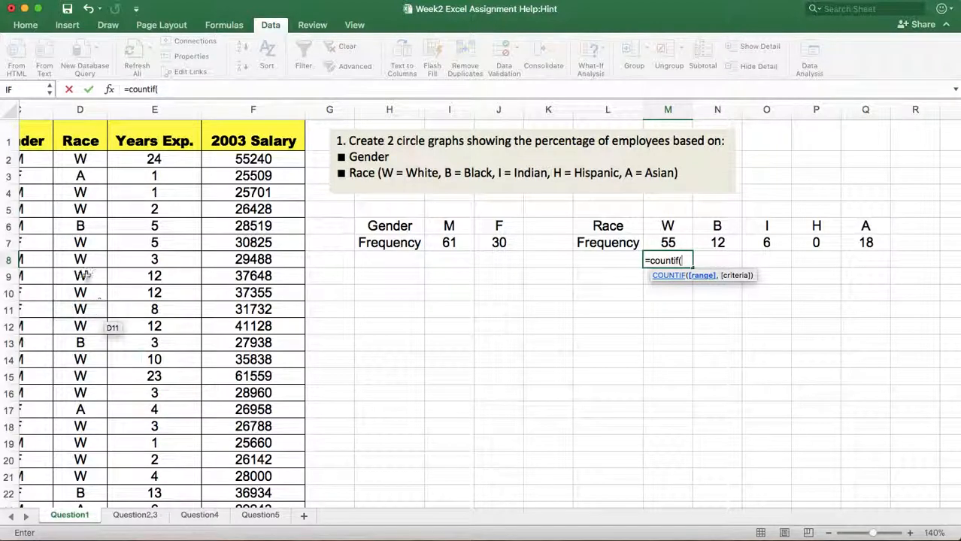
click(80, 107)
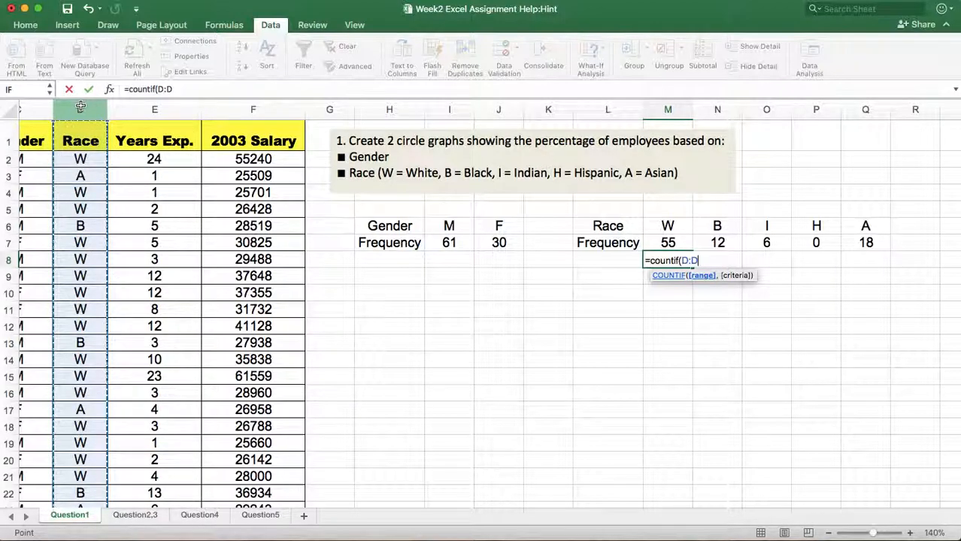
text(,)
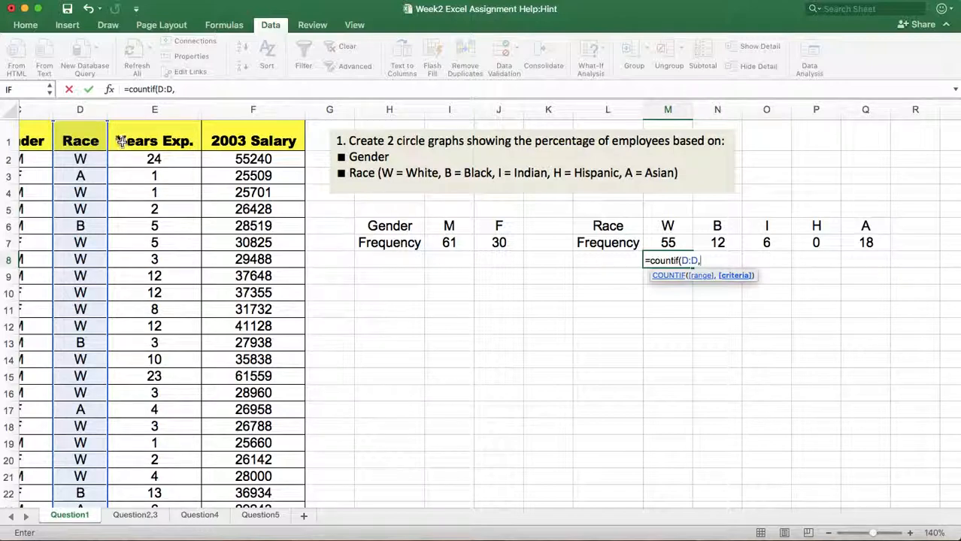
click(668, 227)
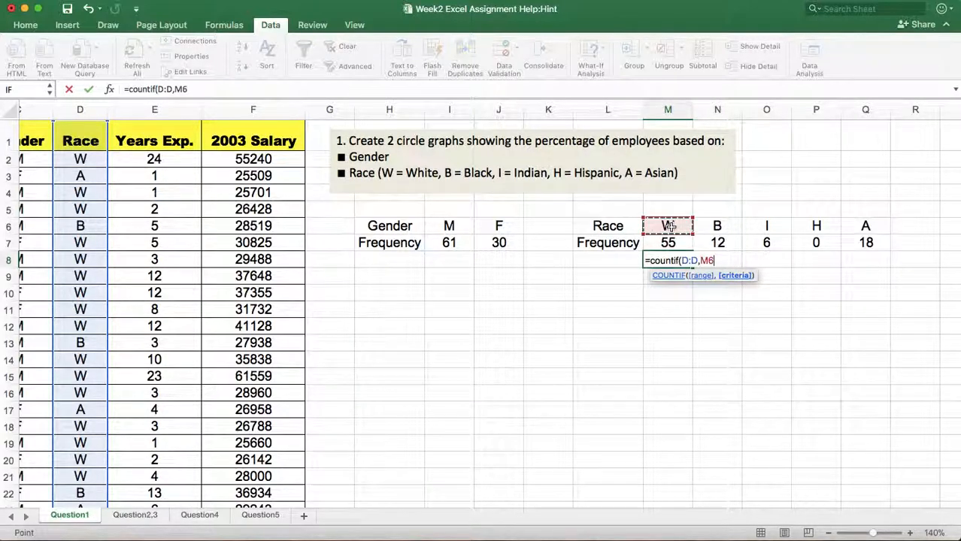
text())
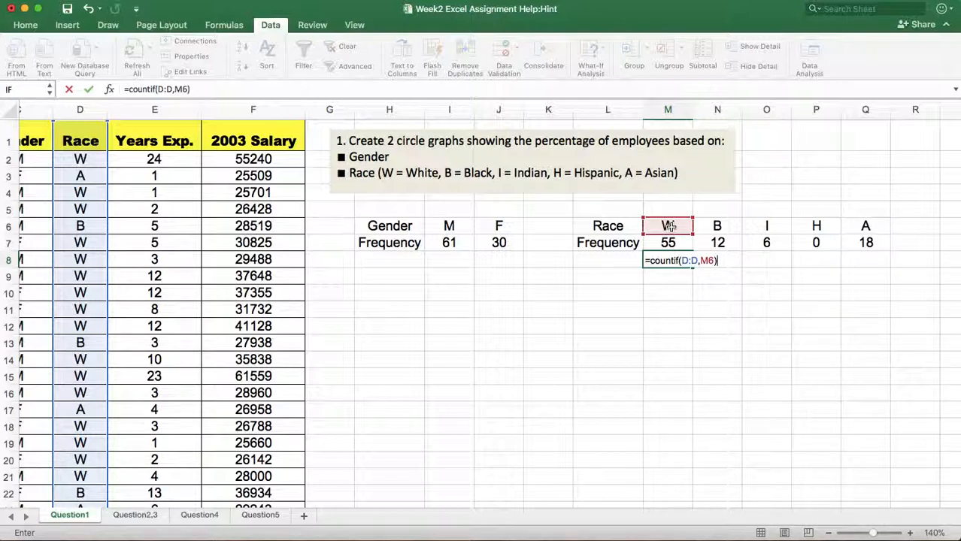
key(Return)
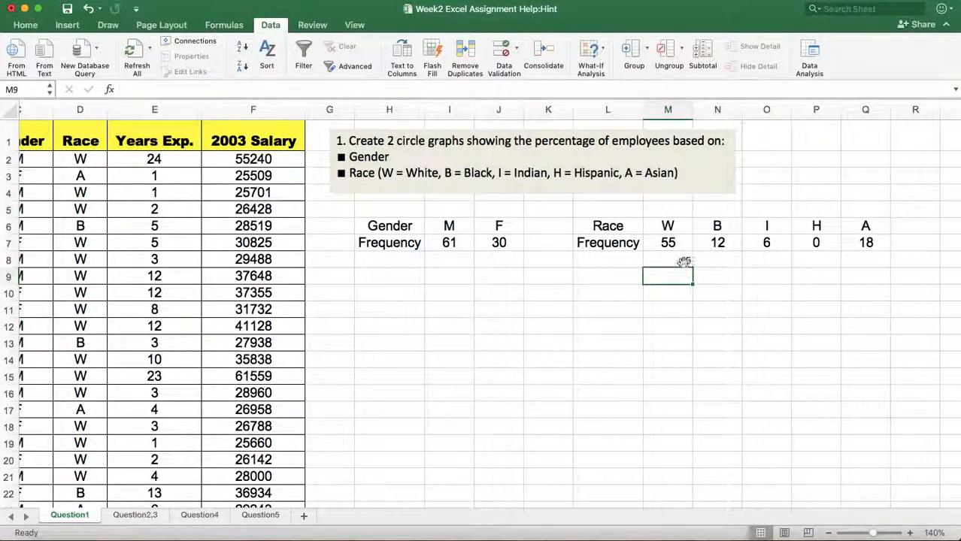
Make the Race column range absolute in the M8 formula so it reads =COUNTIF($D:$D,M6).
click(684, 262)
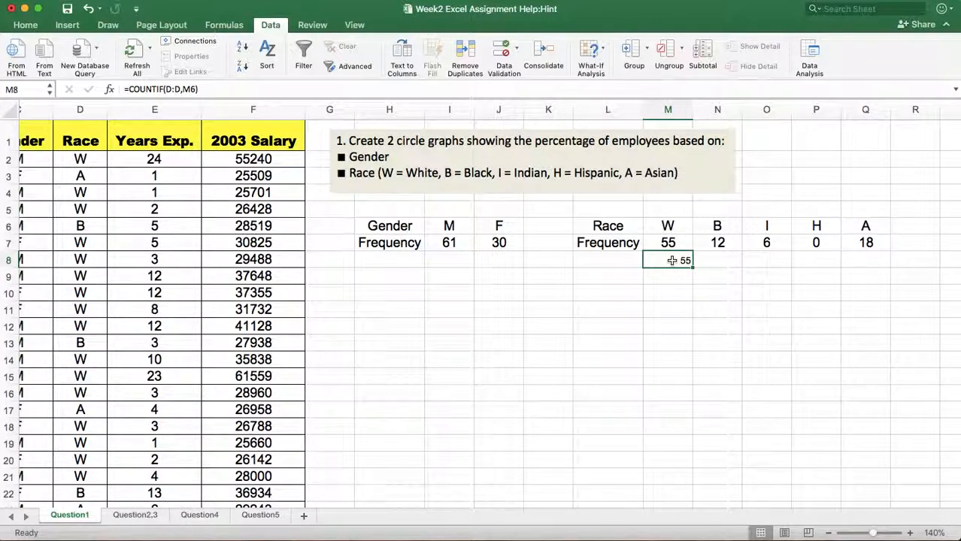
click(168, 90)
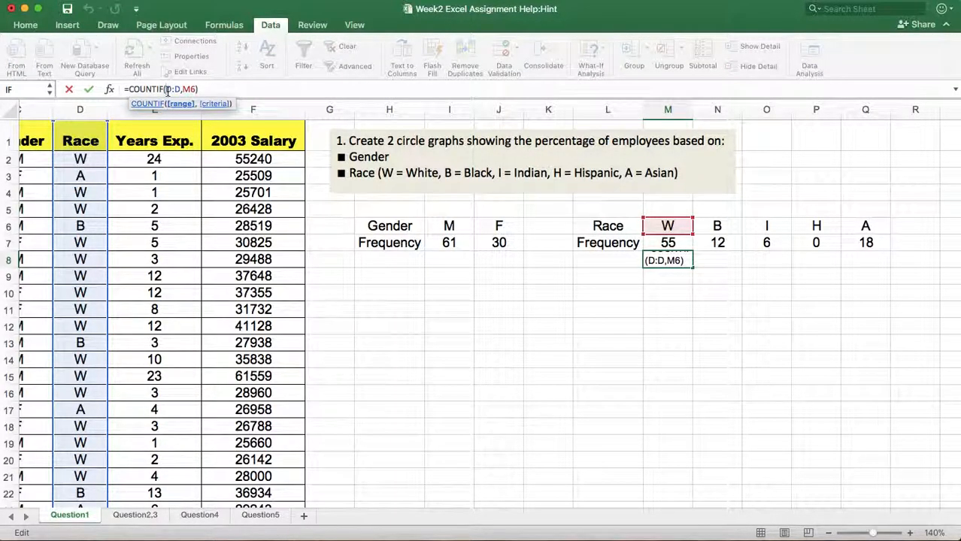
text($)
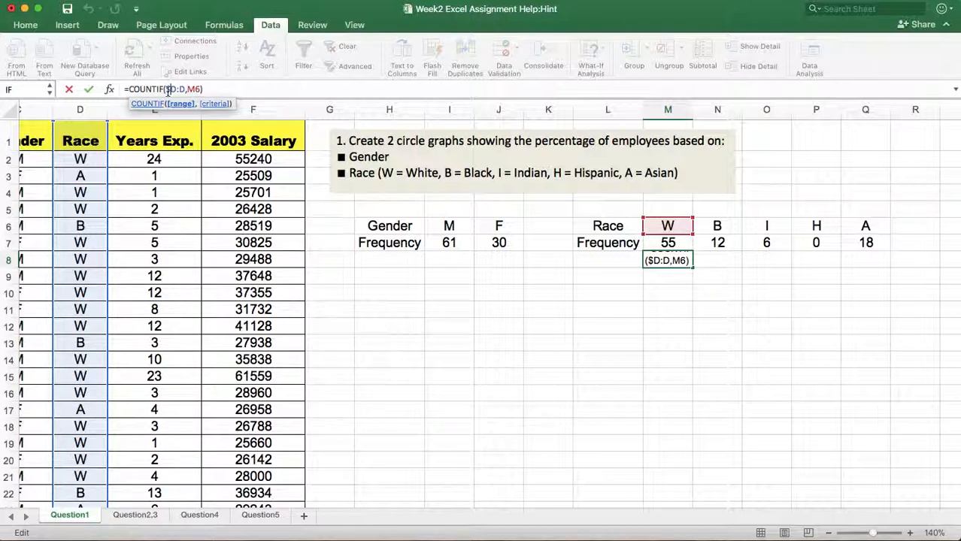
click(179, 89)
text($)
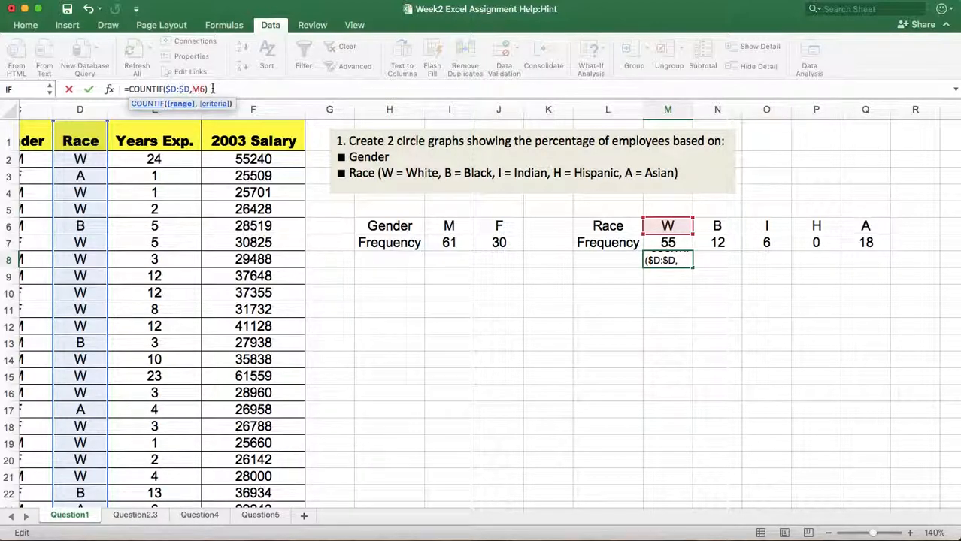
click(212, 89)
key(Return)
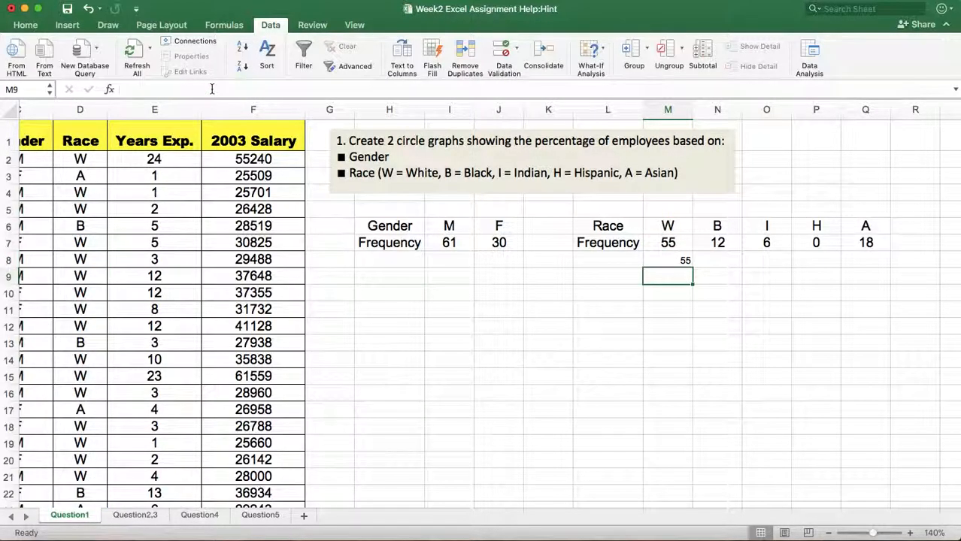
Fill the COUNTIF formula from M8 across to Q8 for the remaining race codes.
click(673, 260)
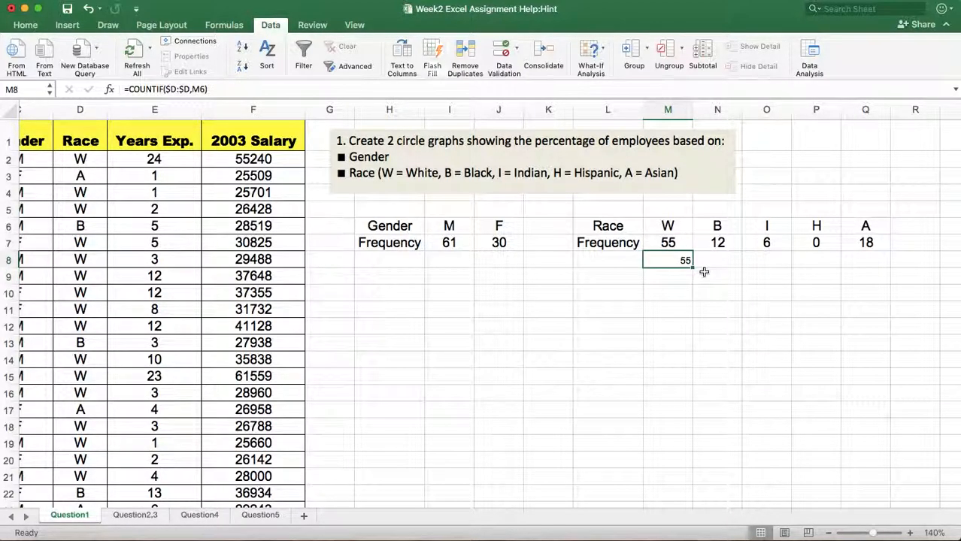
drag(692, 267, 873, 267)
click(866, 355)
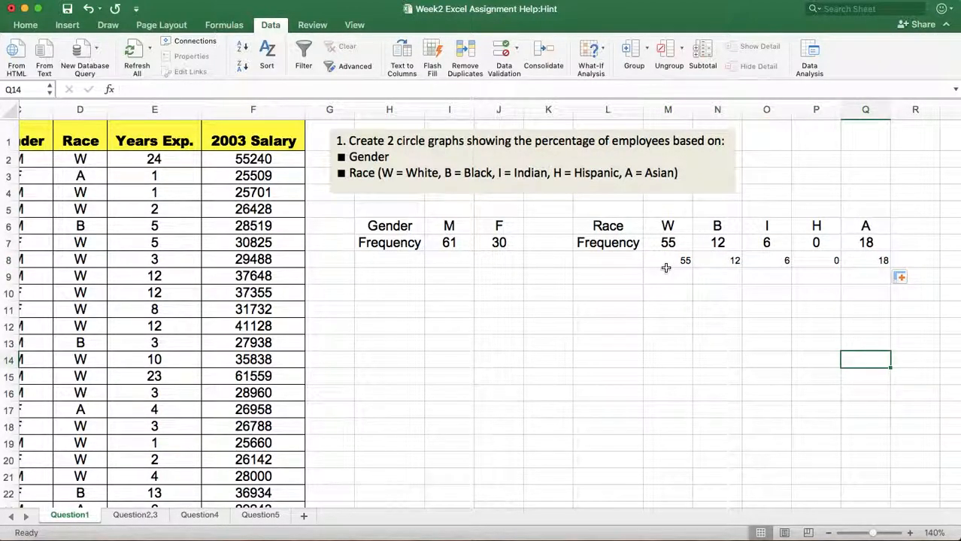
click(612, 225)
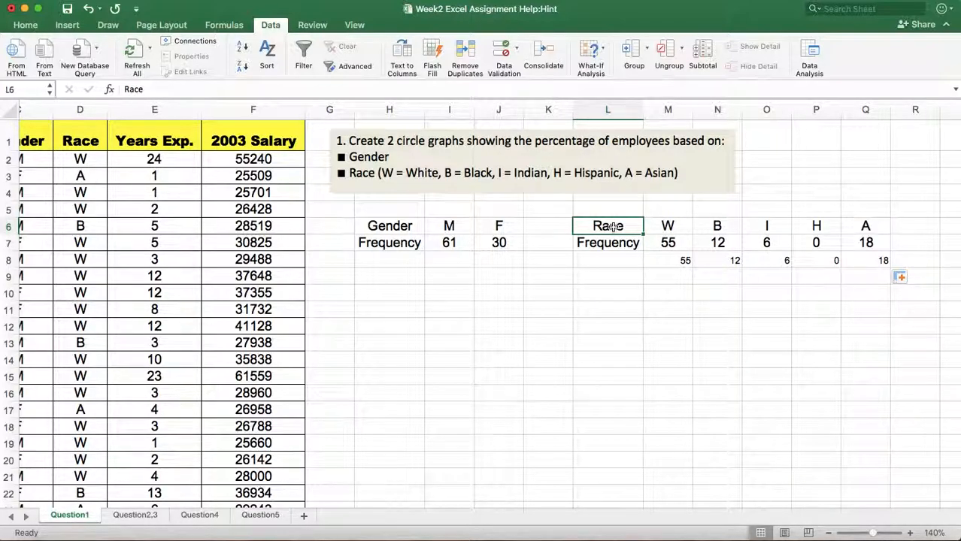
click(759, 327)
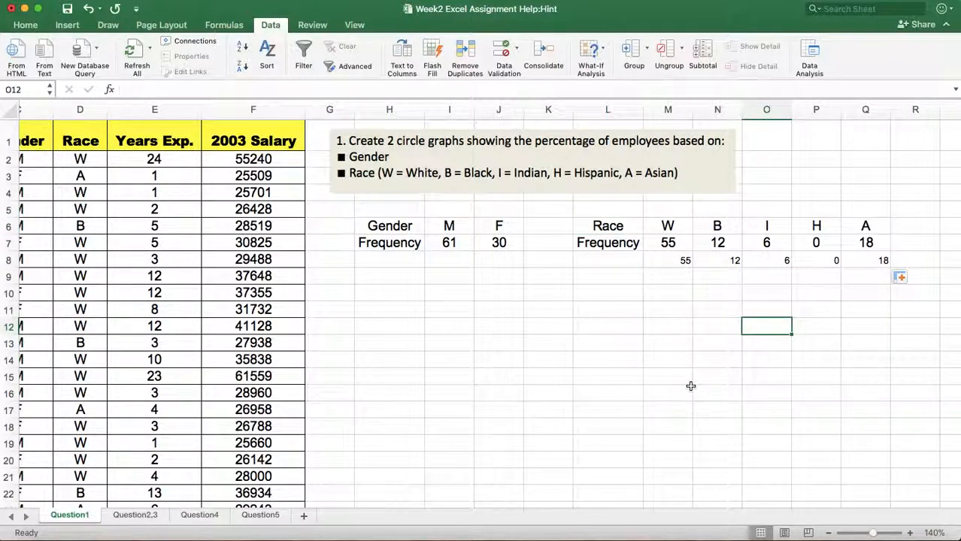
Clear the contents of the duplicate race counts in M8:Q8.
drag(678, 261, 864, 260)
right_click(690, 259)
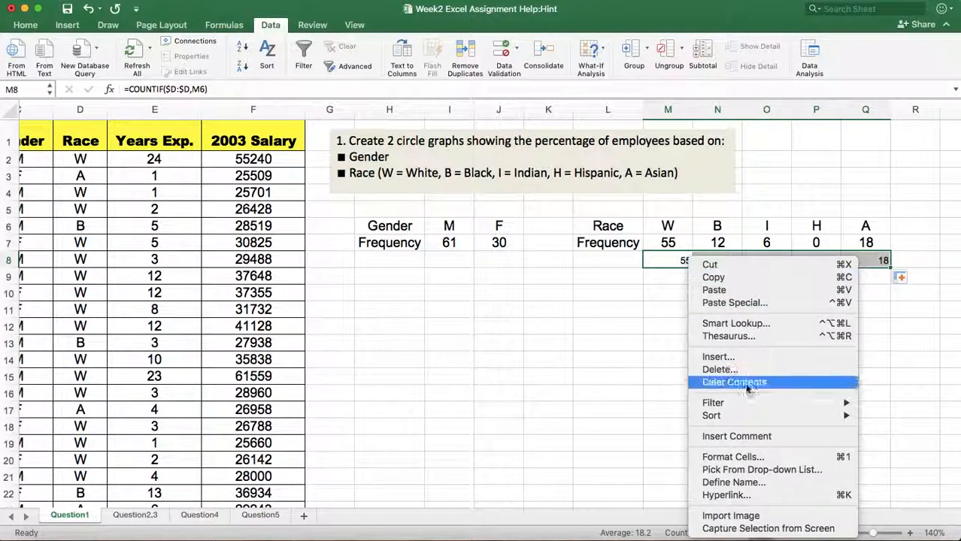
click(746, 382)
click(645, 386)
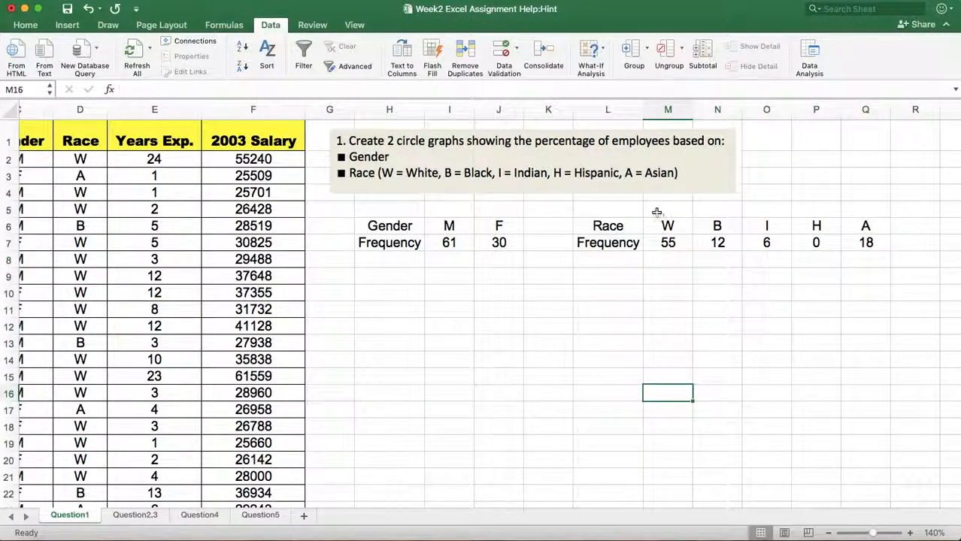
Insert a pie chart from the race frequency table L6:Q7 and place it below the gender and race tables.
drag(607, 226, 857, 237)
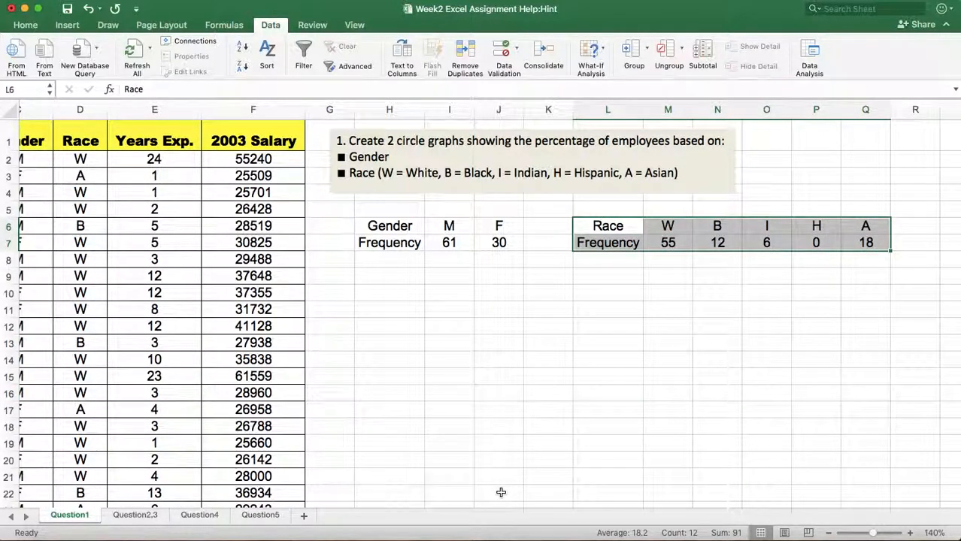
click(67, 27)
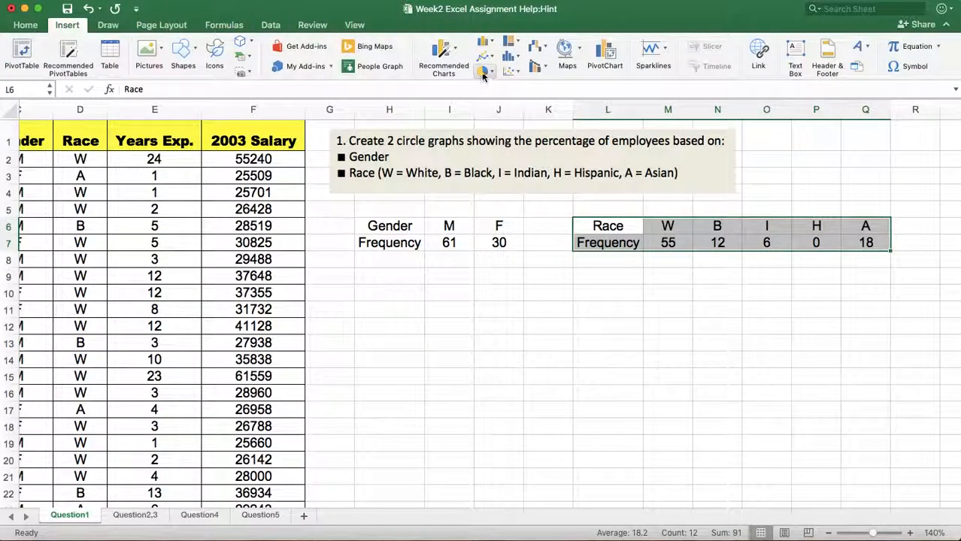
click(482, 70)
click(507, 134)
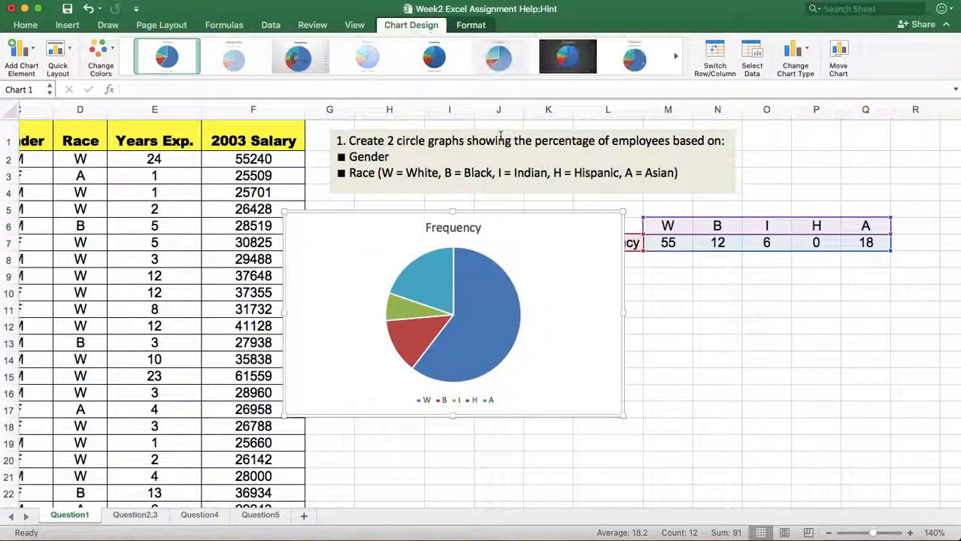
drag(526, 225, 614, 308)
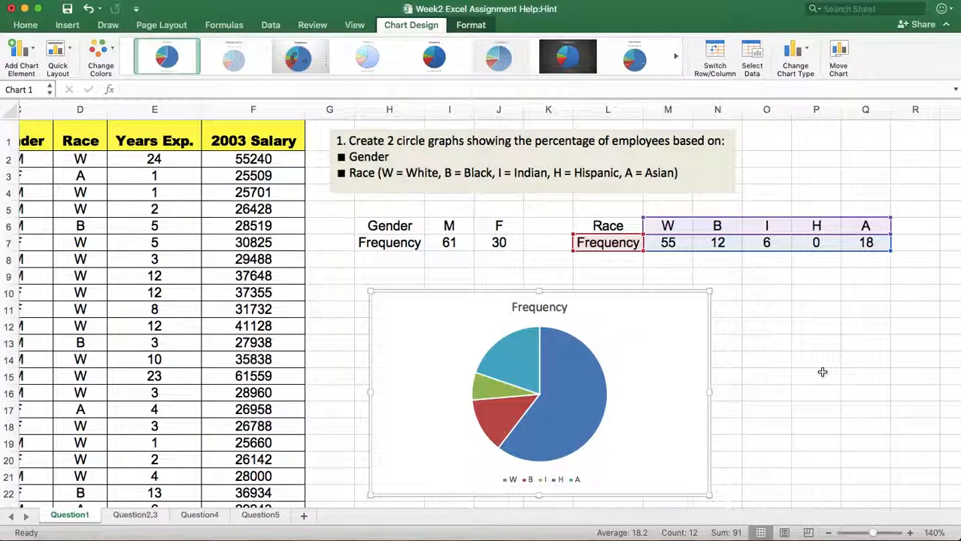
Add data labels to the race pie chart, including category name and percentage along with the value.
right_click(571, 401)
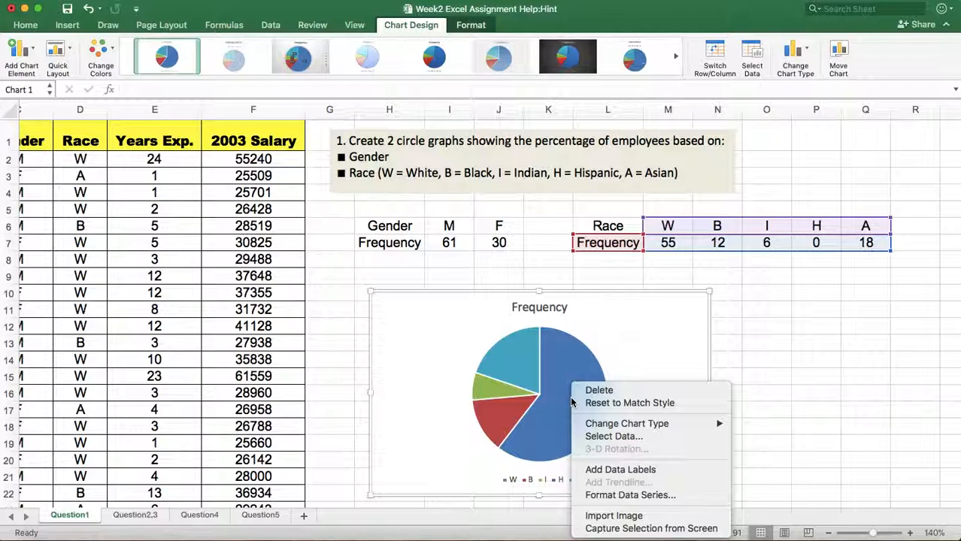
click(618, 470)
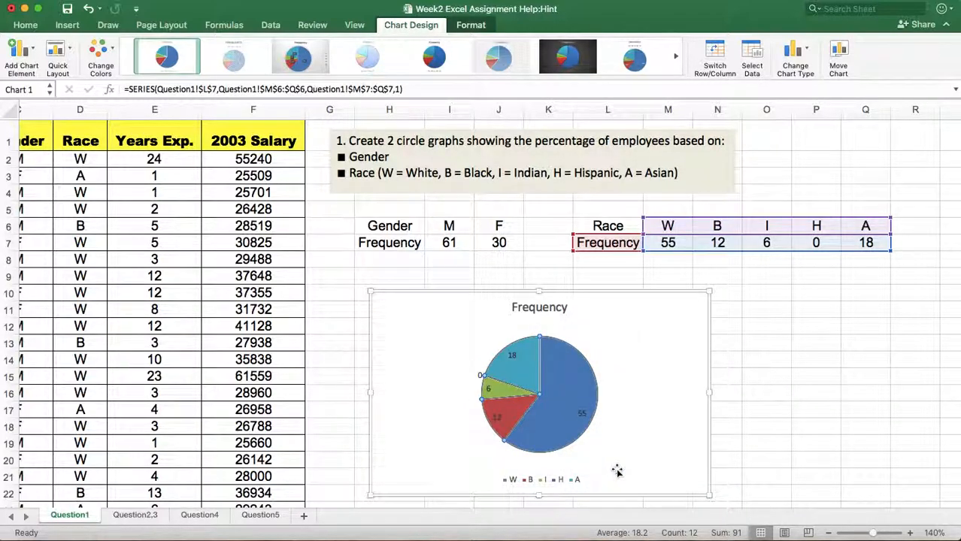
right_click(583, 414)
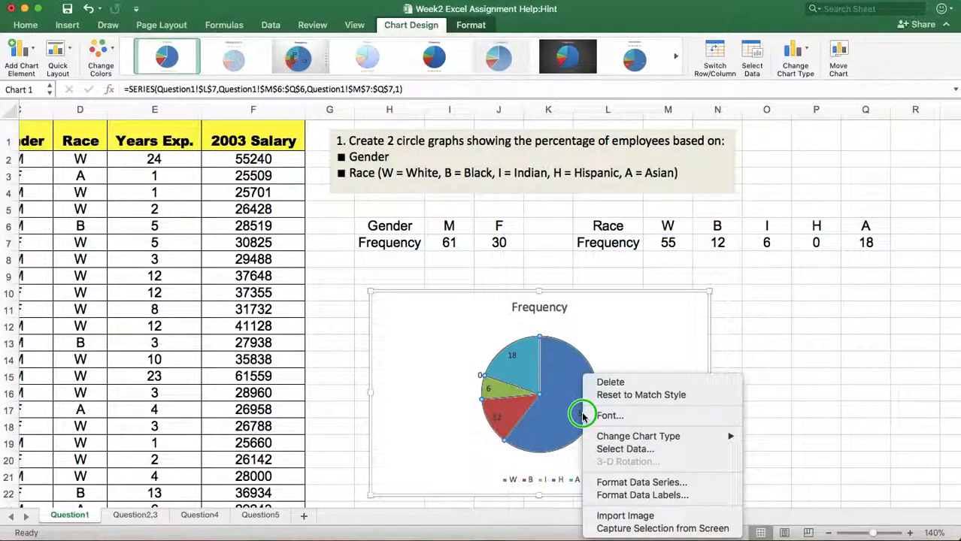
click(615, 496)
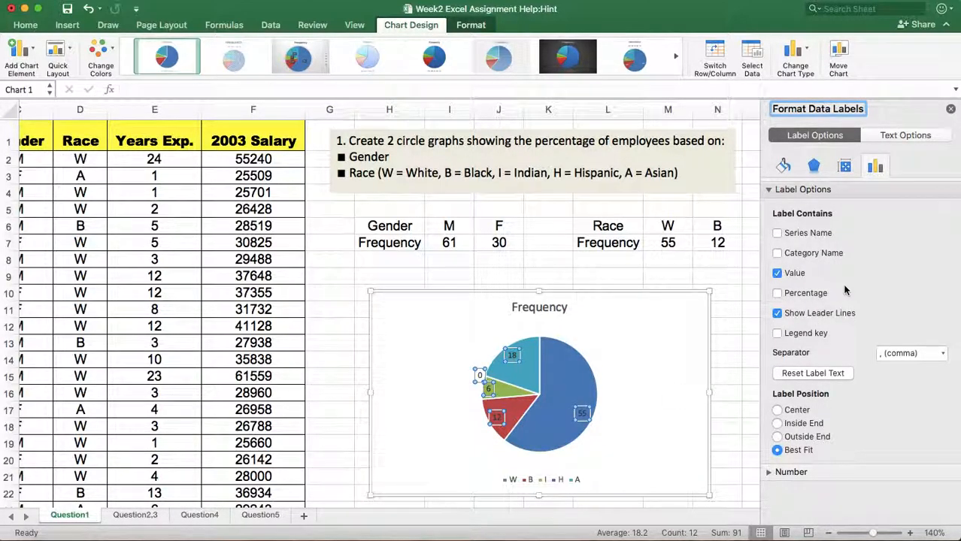
click(777, 294)
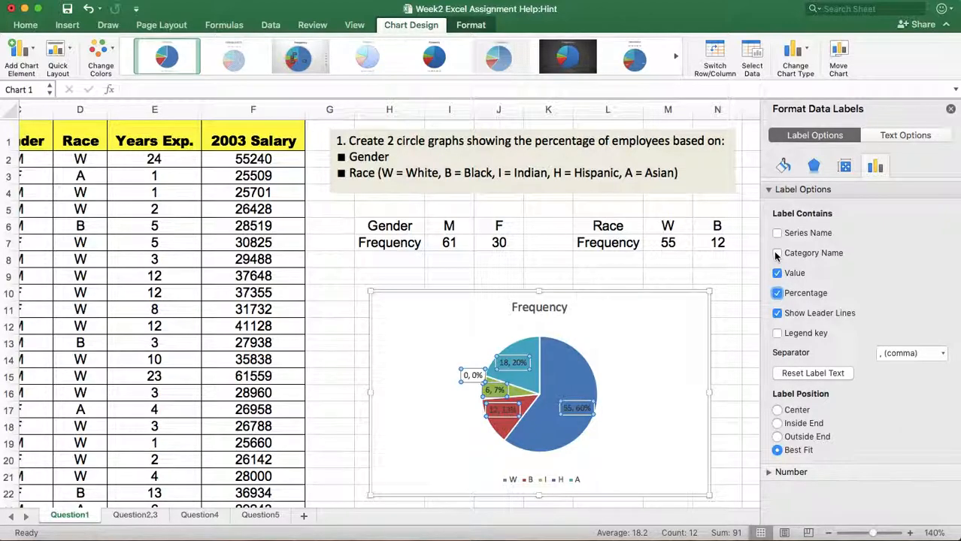
click(777, 253)
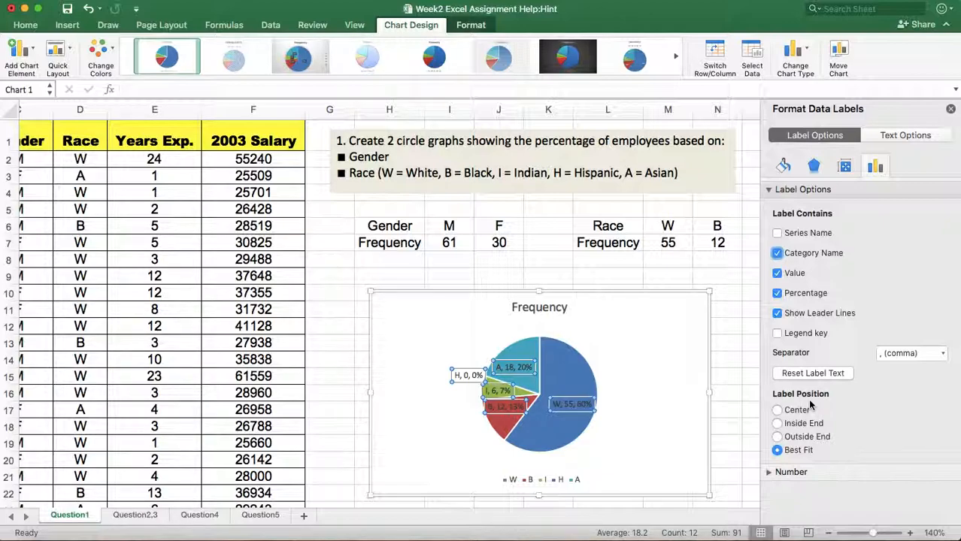
click(663, 404)
scroll(663, 404, down, 3)
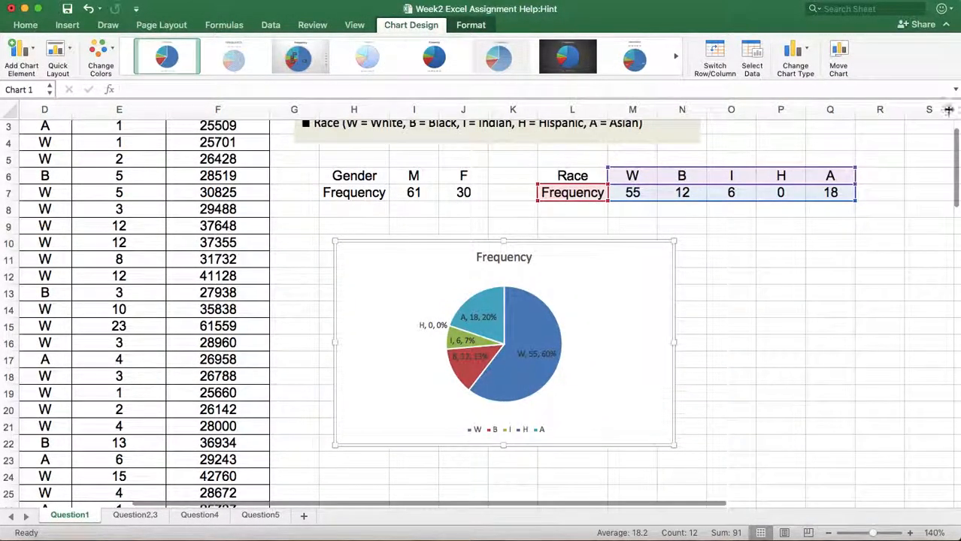
Change the race pie chart's title from the default to "Race" and deselect the chart.
click(951, 110)
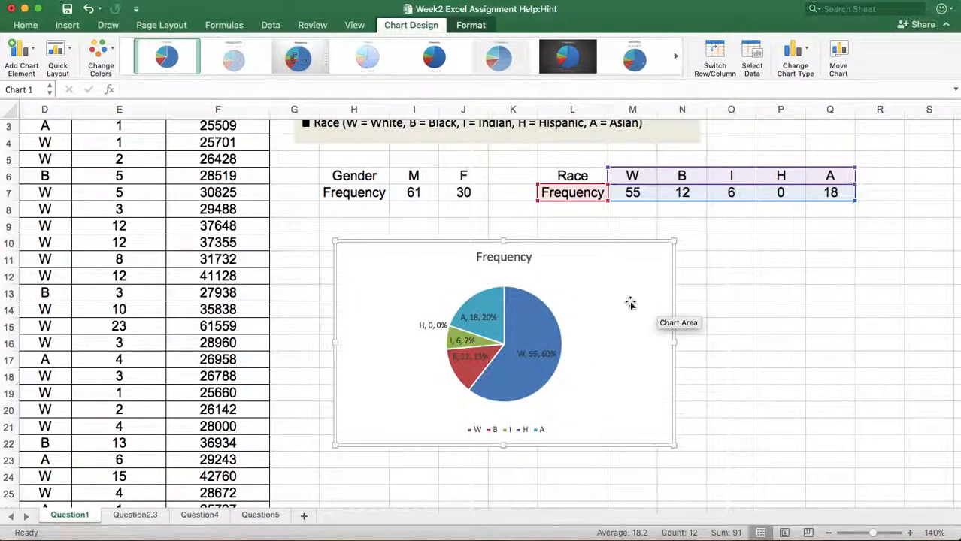
scroll(630, 303, up, 2)
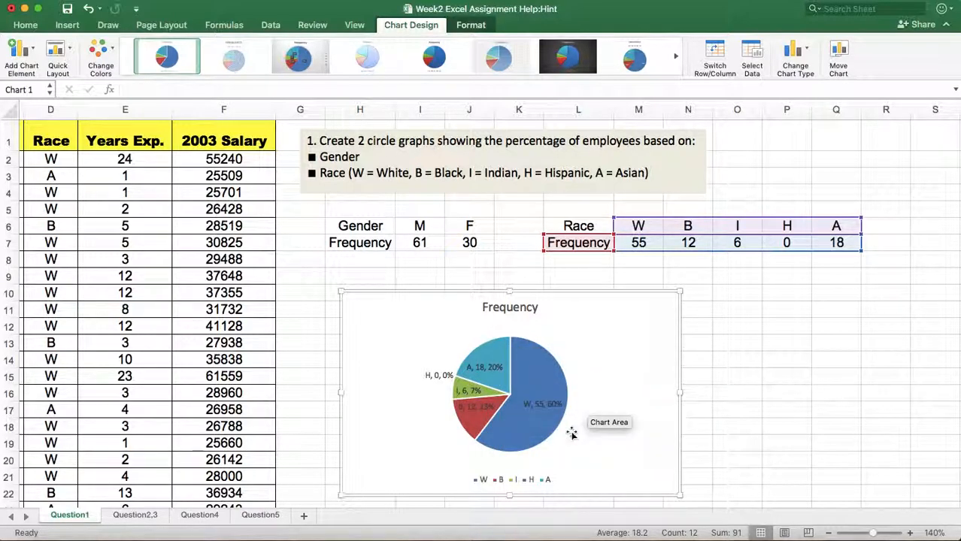
scroll(572, 433, down, 1)
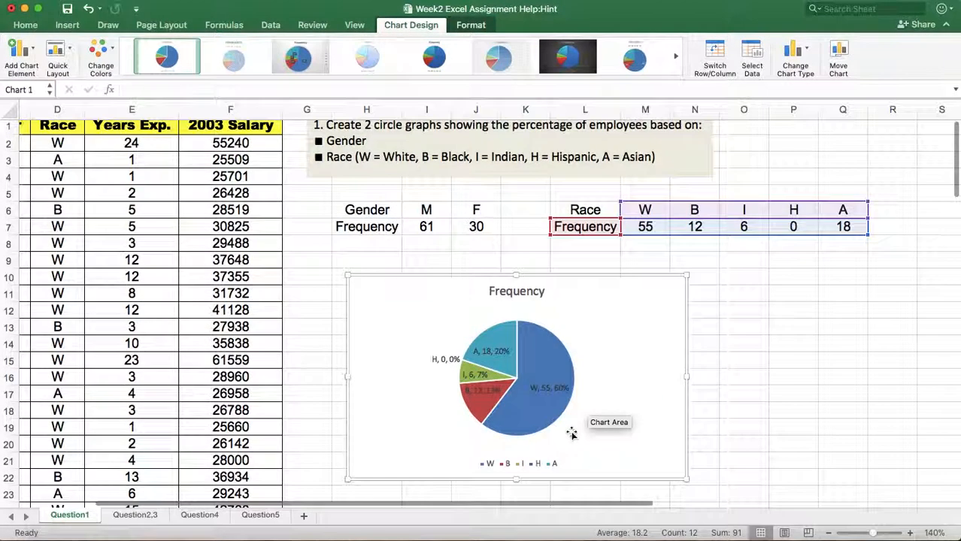
click(518, 296)
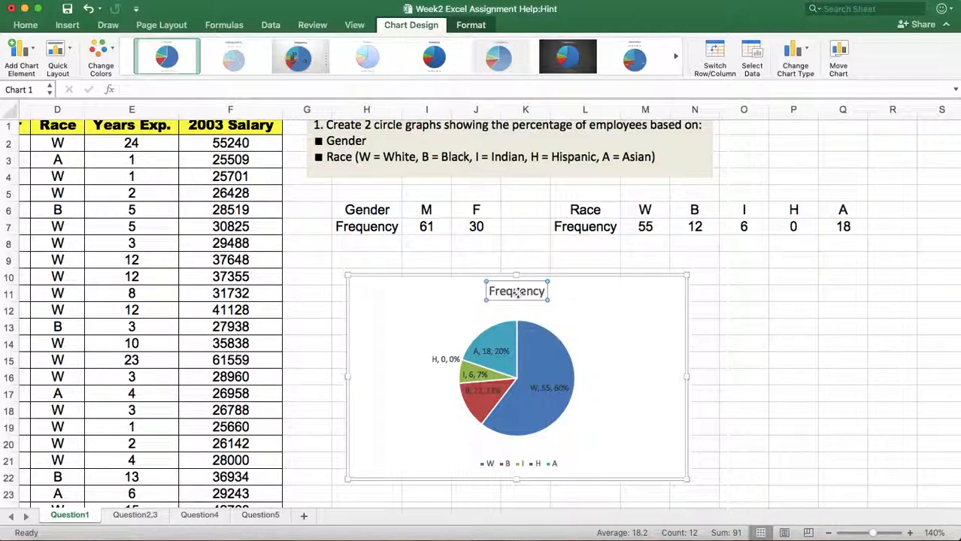
click(490, 292)
drag(489, 292, 546, 294)
key(BackSpace)
text(Race)
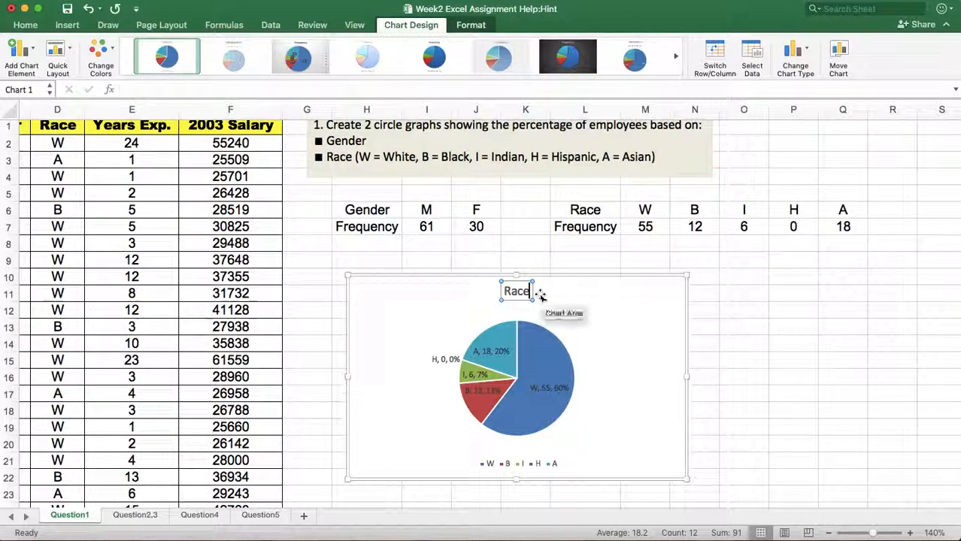
click(744, 340)
click(780, 325)
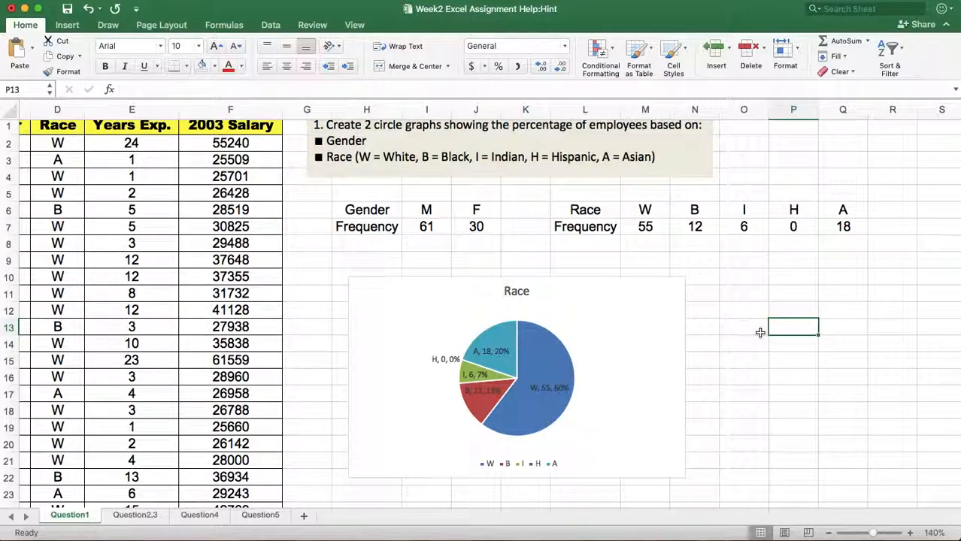
Open the Question5 sheet and examine the task text, the blank header row and the mean and median summary table.
click(258, 516)
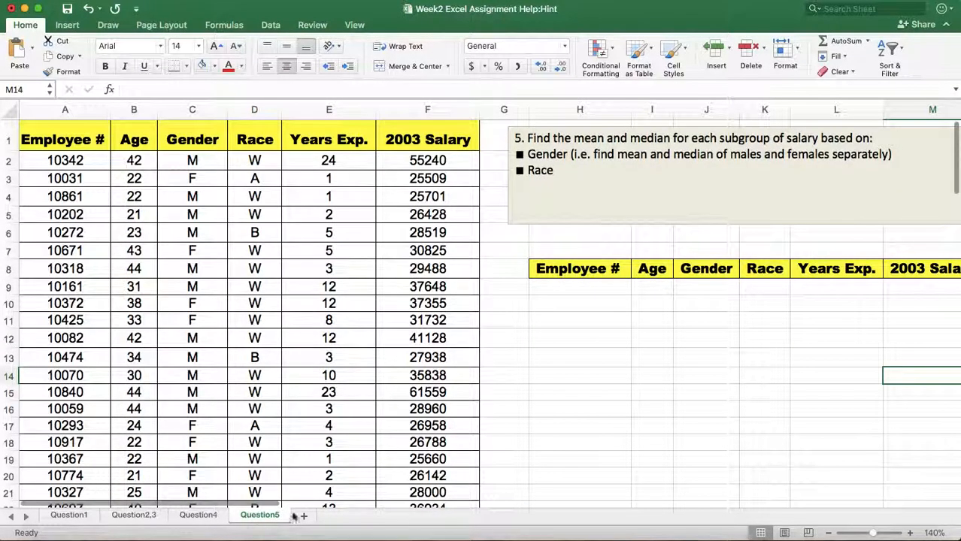
scroll(645, 418, right, 5)
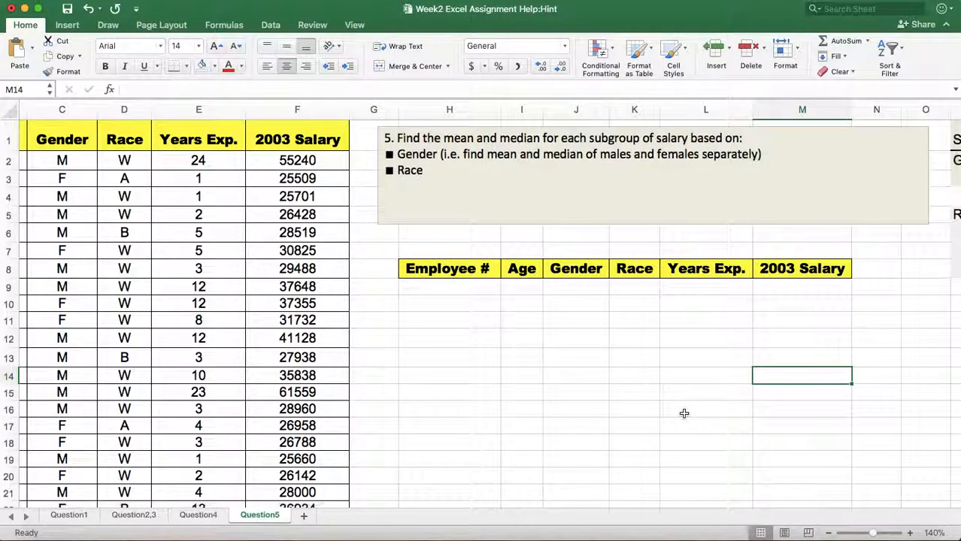
scroll(680, 414, right, 5)
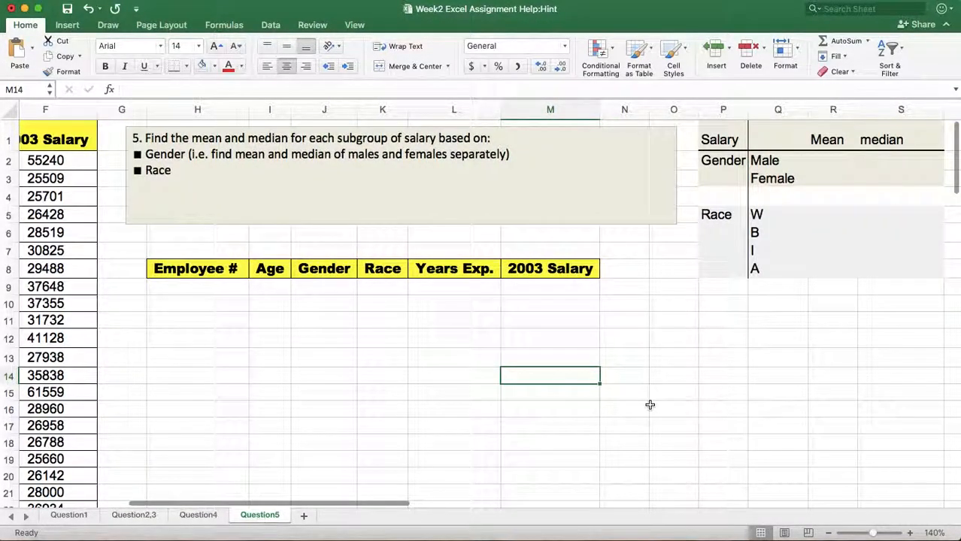
scroll(651, 406, right, 1)
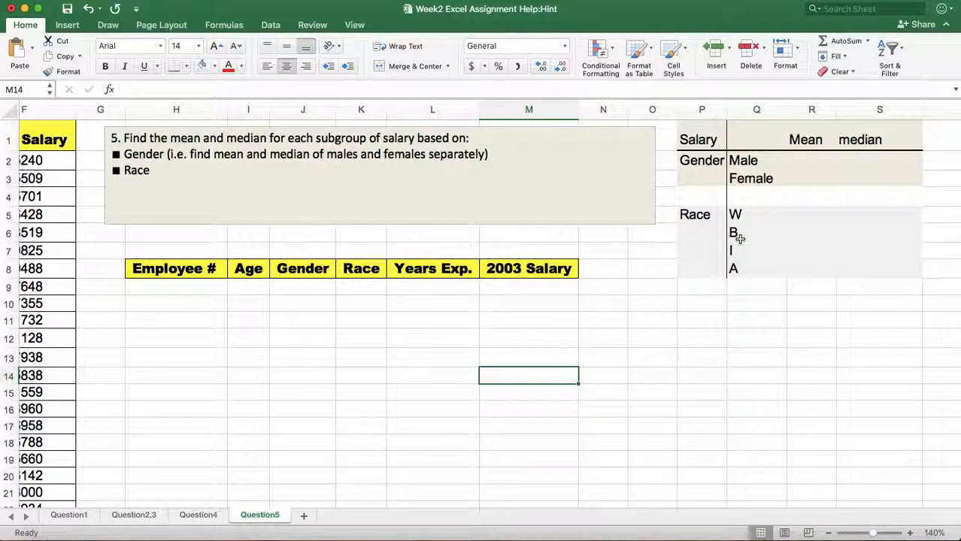
scroll(748, 302, left, 5)
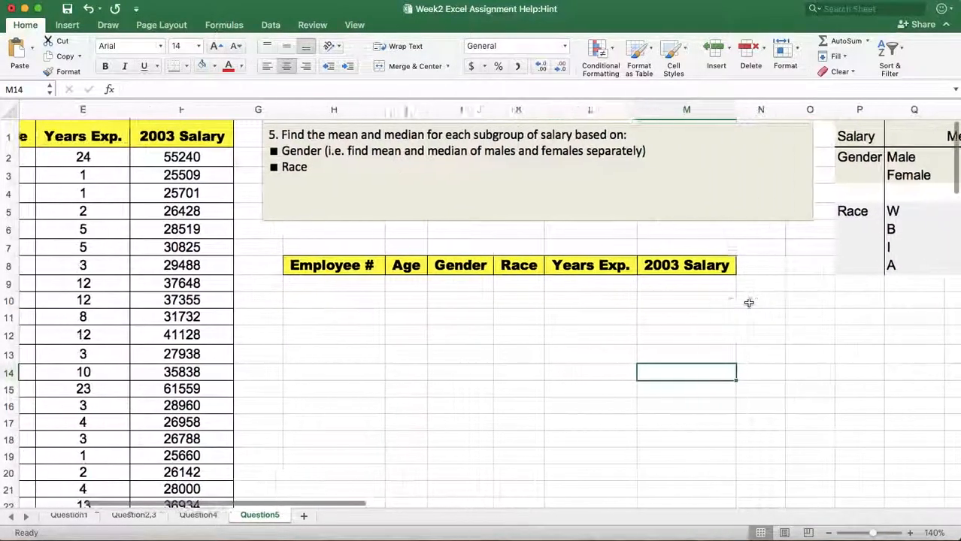
scroll(589, 373, left, 3)
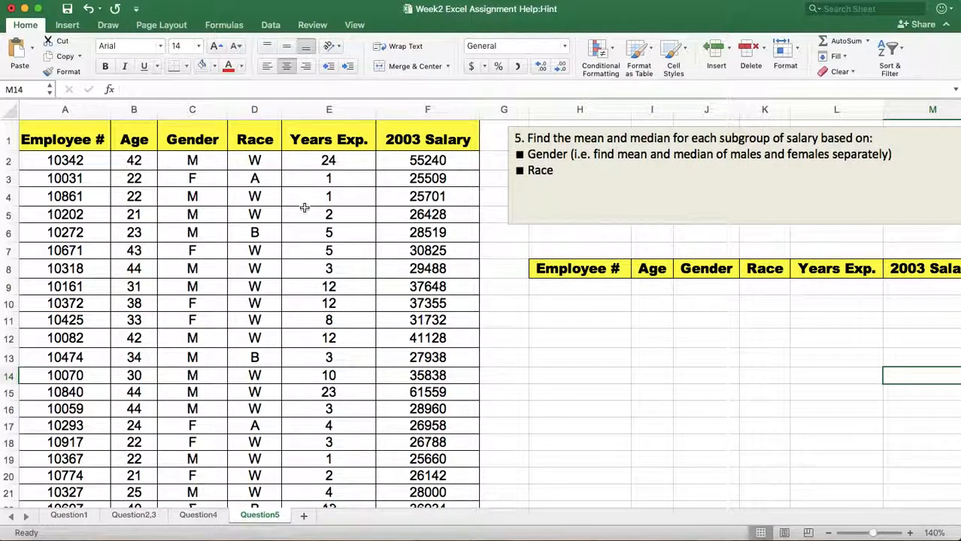
Turn on filtering for the employee table and filter the Gender column to show only M.
click(205, 194)
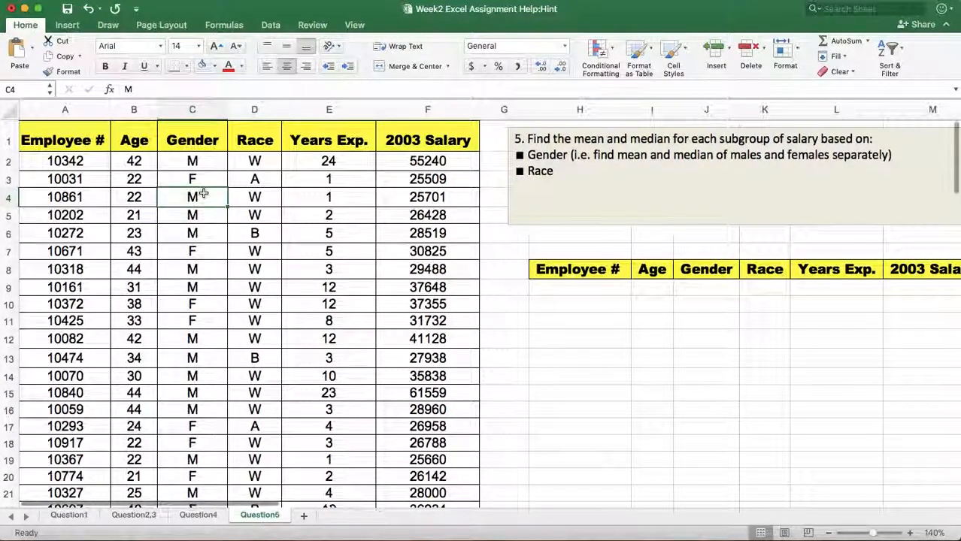
click(270, 26)
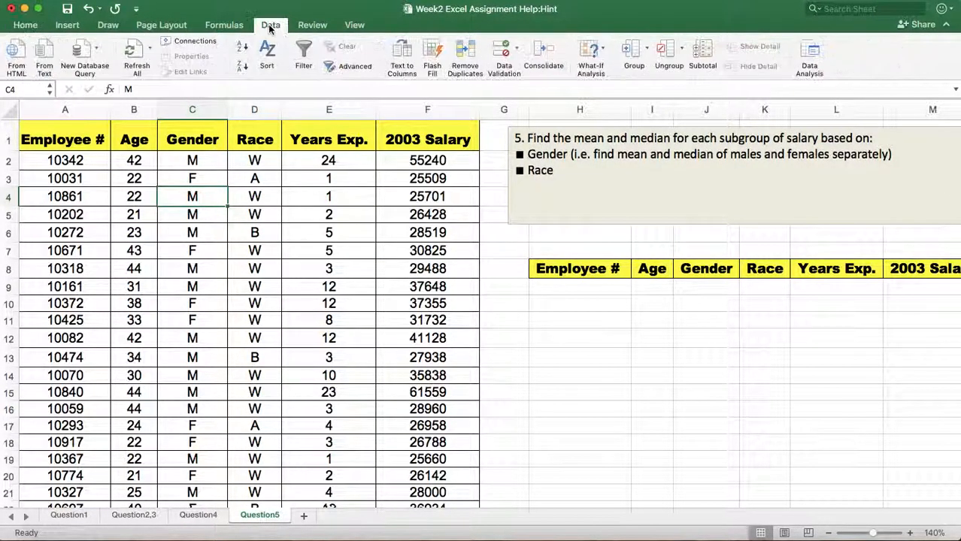
click(305, 53)
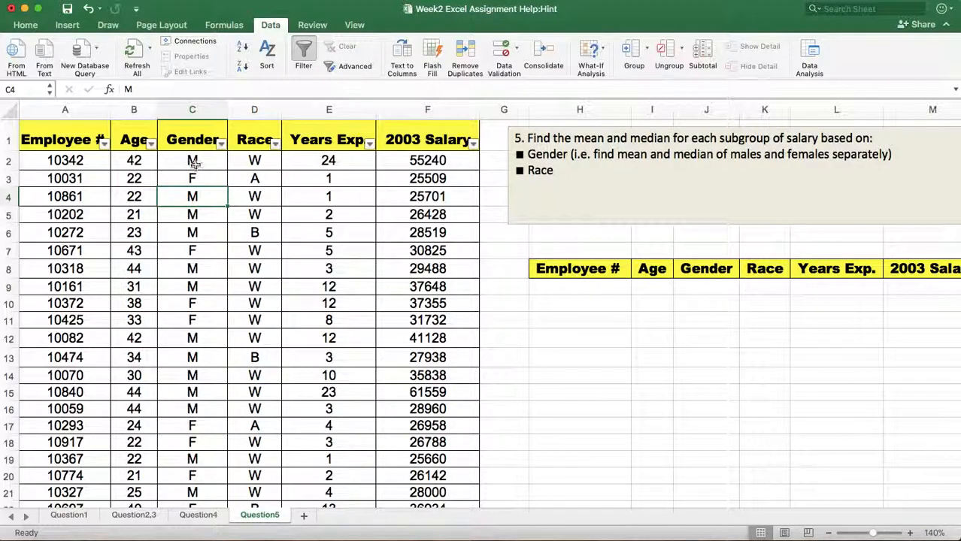
click(223, 143)
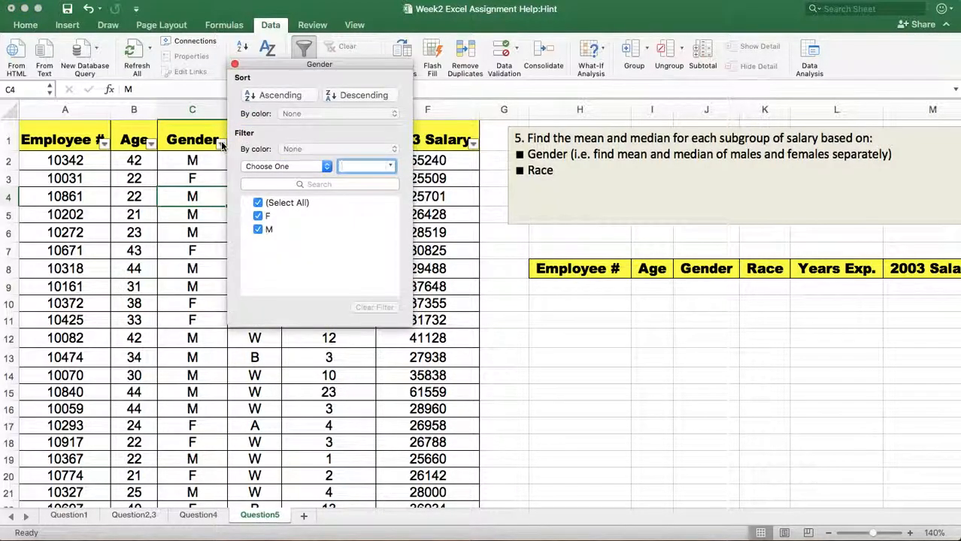
click(257, 203)
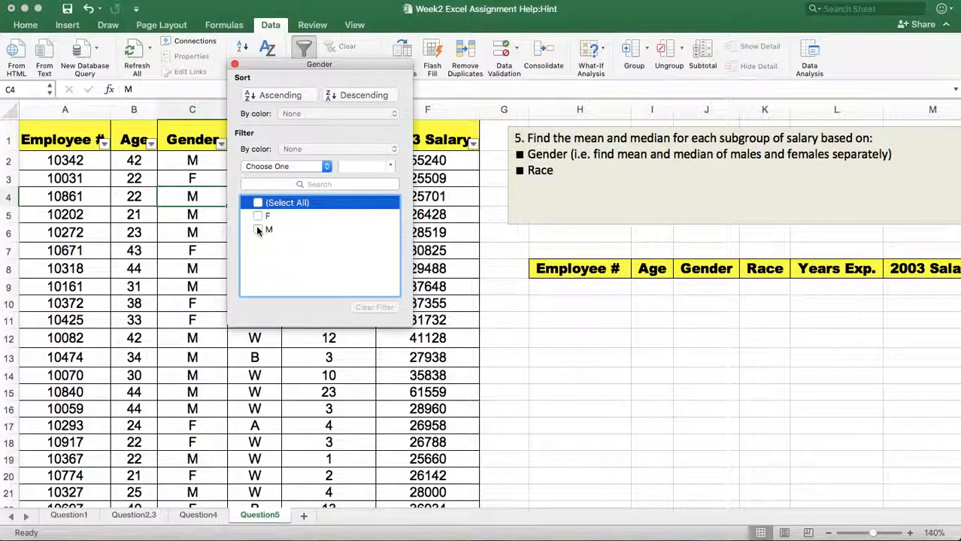
click(258, 230)
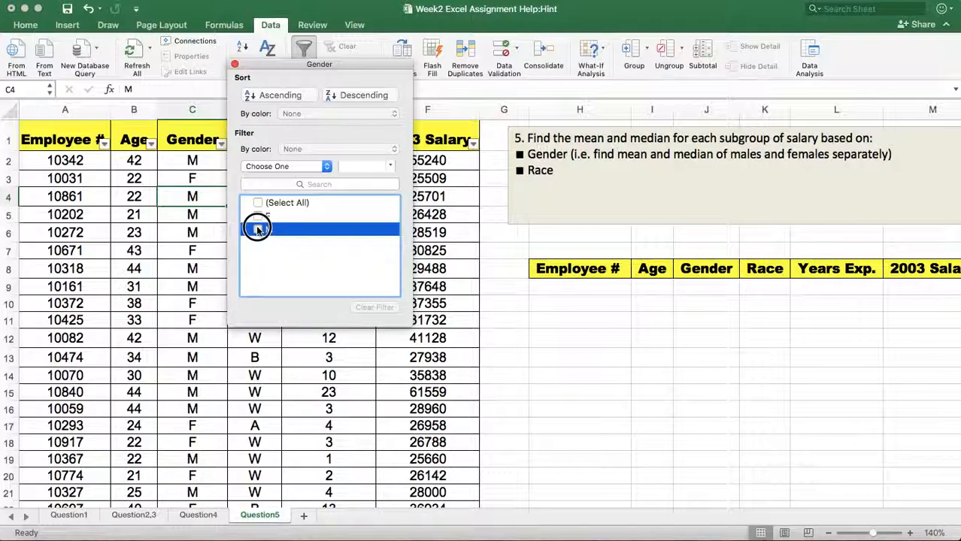
click(234, 64)
scroll(391, 306, down, 3)
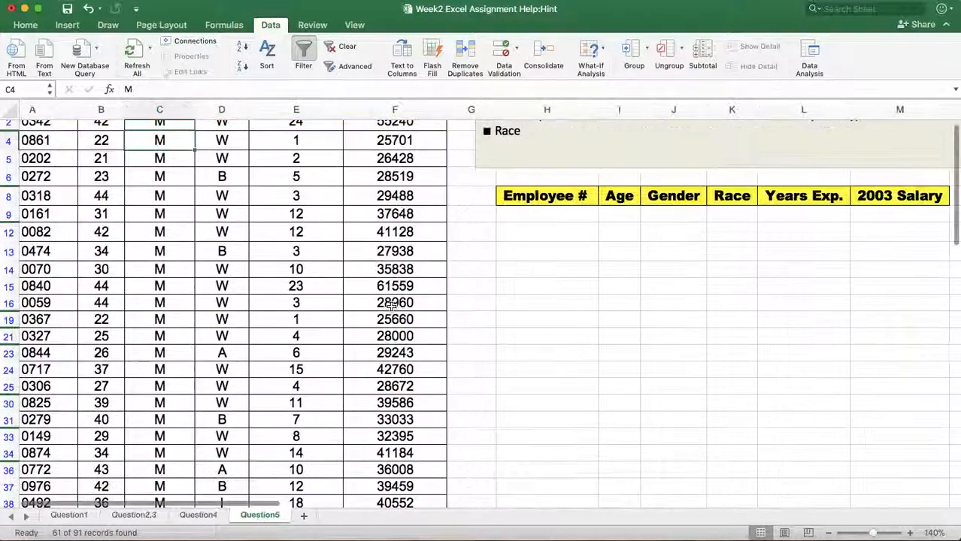
scroll(391, 307, up, 2)
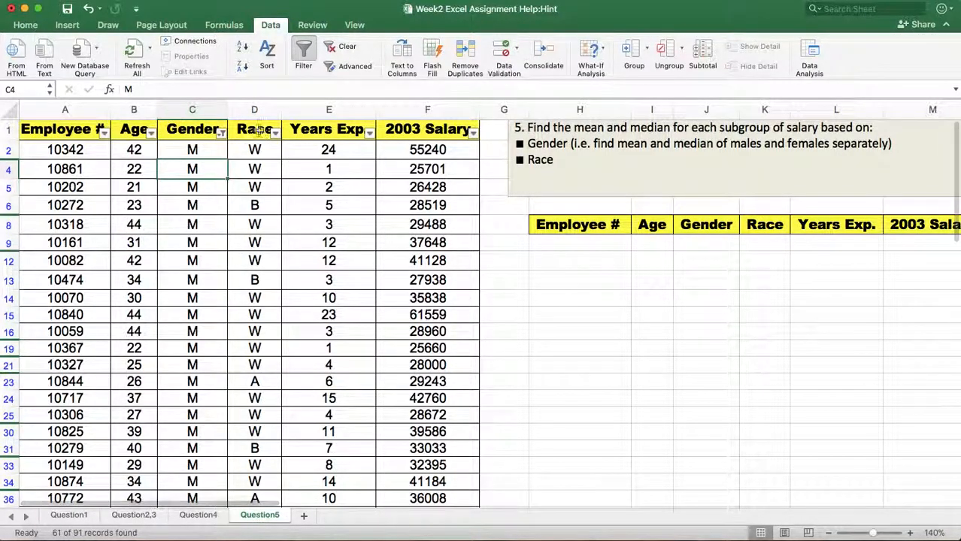
scroll(226, 248, down, 15)
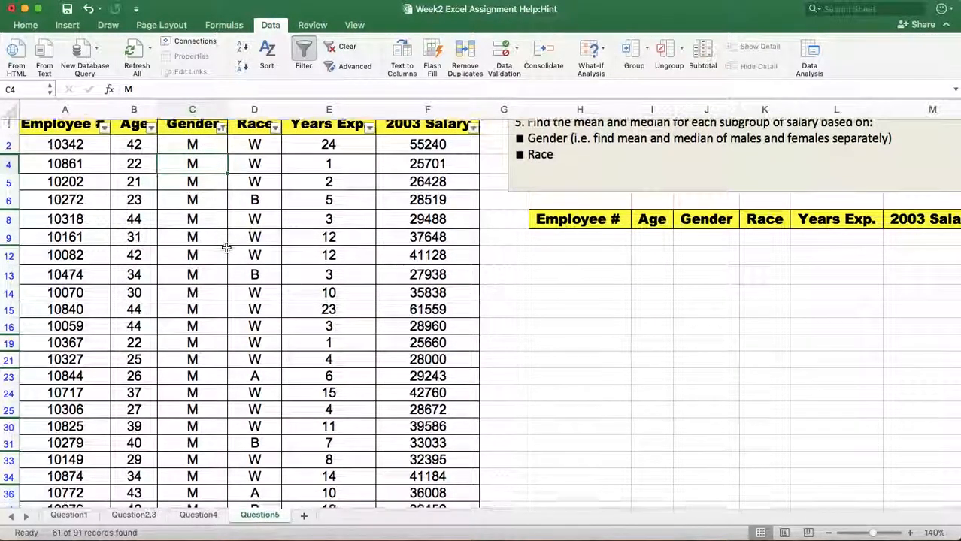
scroll(226, 248, up, 15)
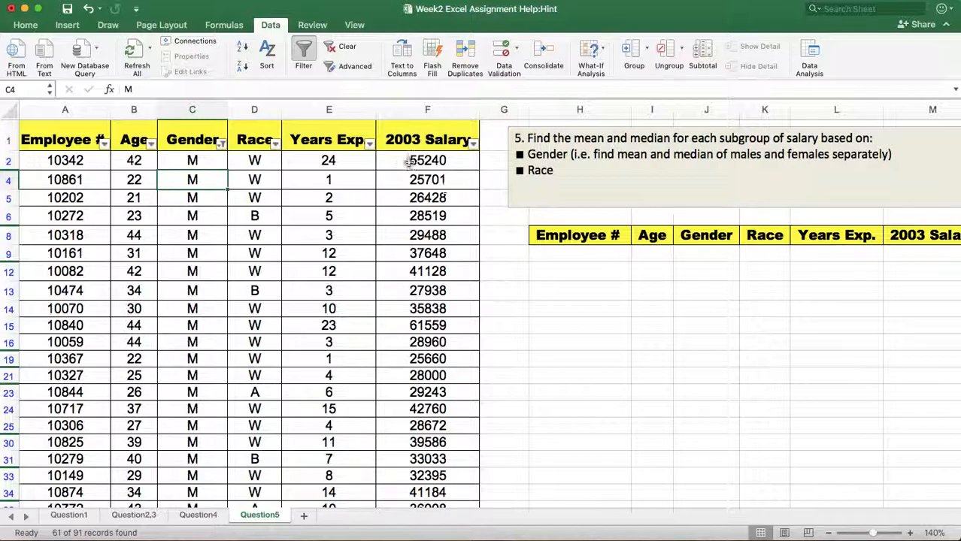
Select the filtered male salaries in the 2003 Salary column, and remove the filter from the employee table.
drag(413, 160, 447, 506)
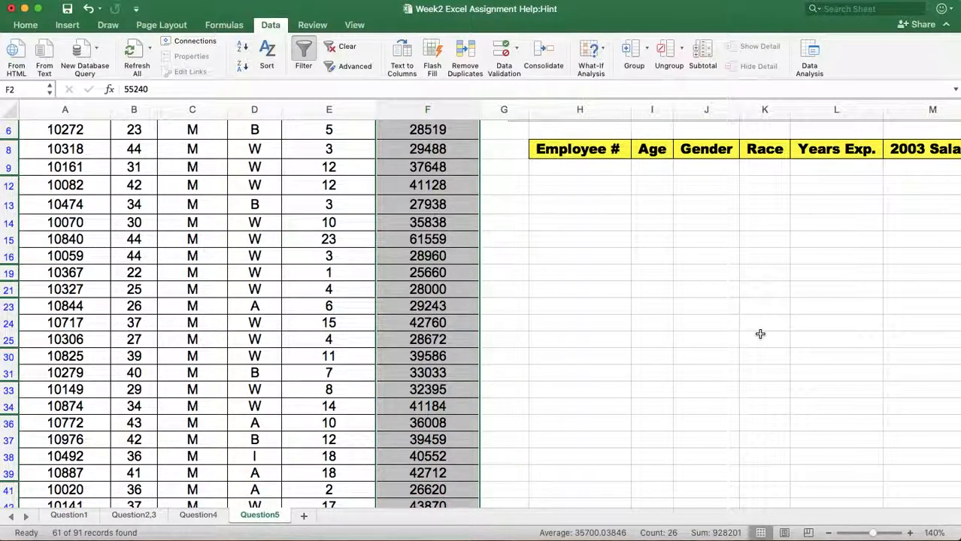
scroll(735, 321, up, 5)
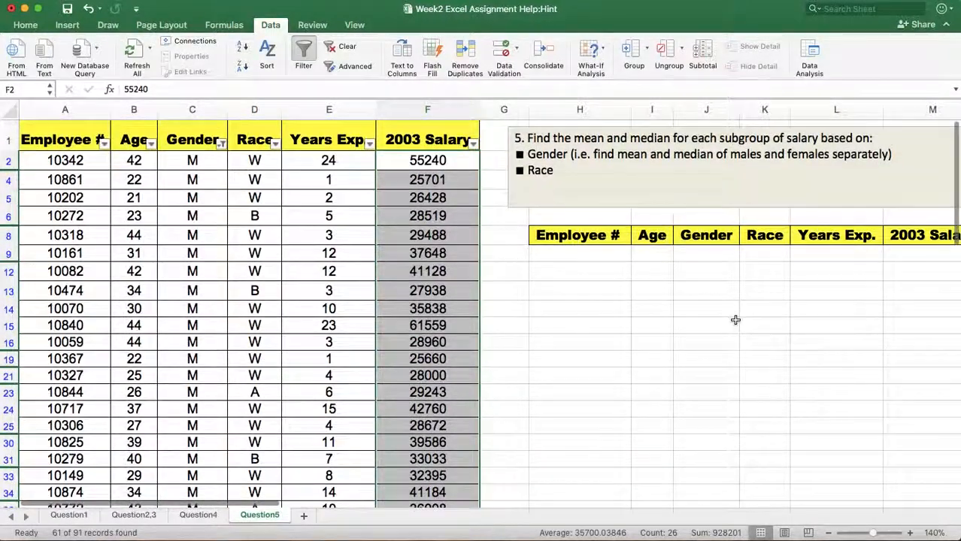
click(594, 309)
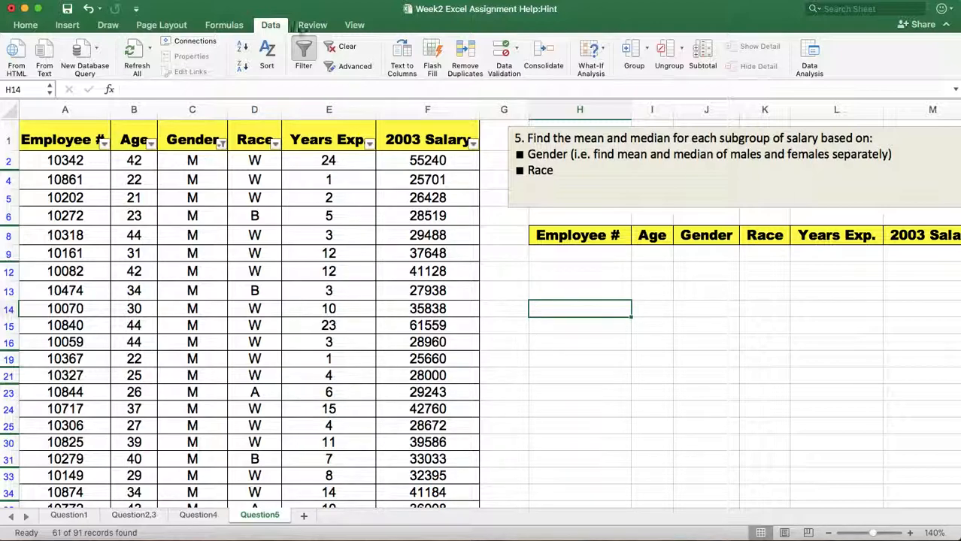
click(304, 52)
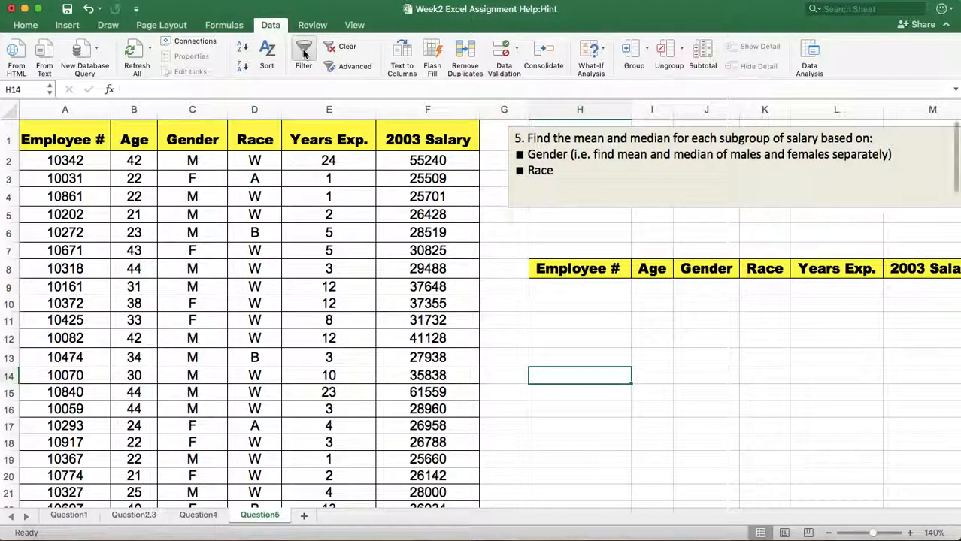
Examine the salary summary table, the separate header row in H8:M8 and the employee data on the Question5 sheet.
scroll(391, 123, right, 2)
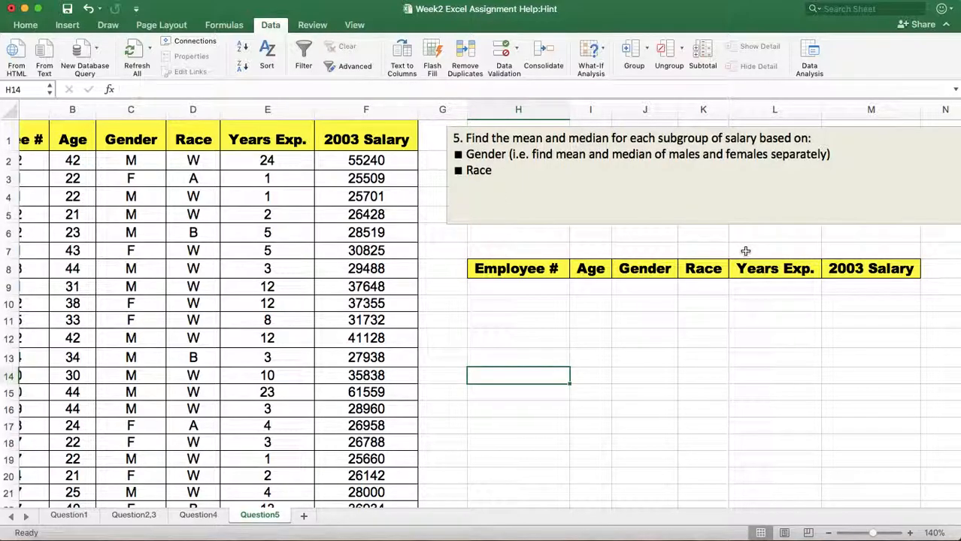
scroll(745, 251, right, 3)
scroll(745, 251, right, 2)
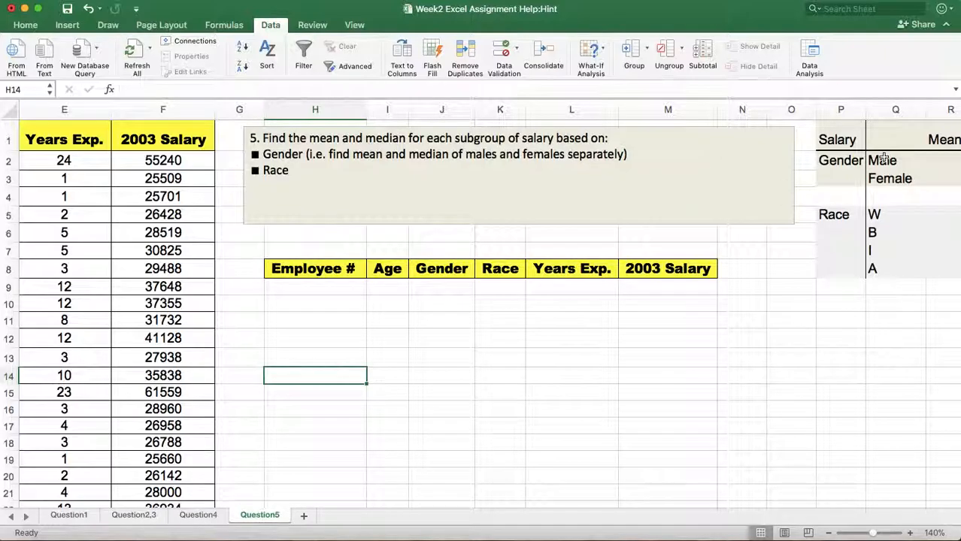
scroll(492, 359, left, 2)
scroll(493, 359, left, 4)
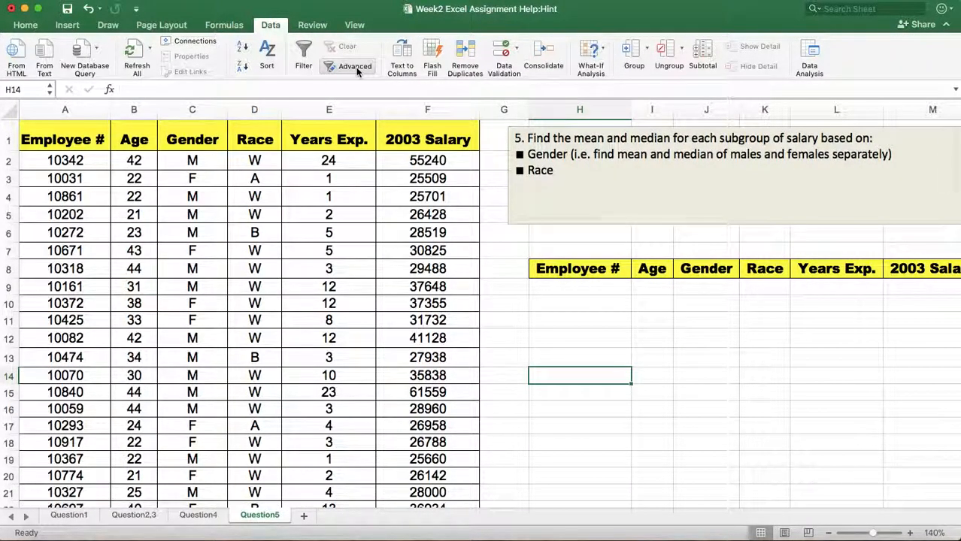
scroll(609, 321, right, 1)
scroll(609, 321, right, 2)
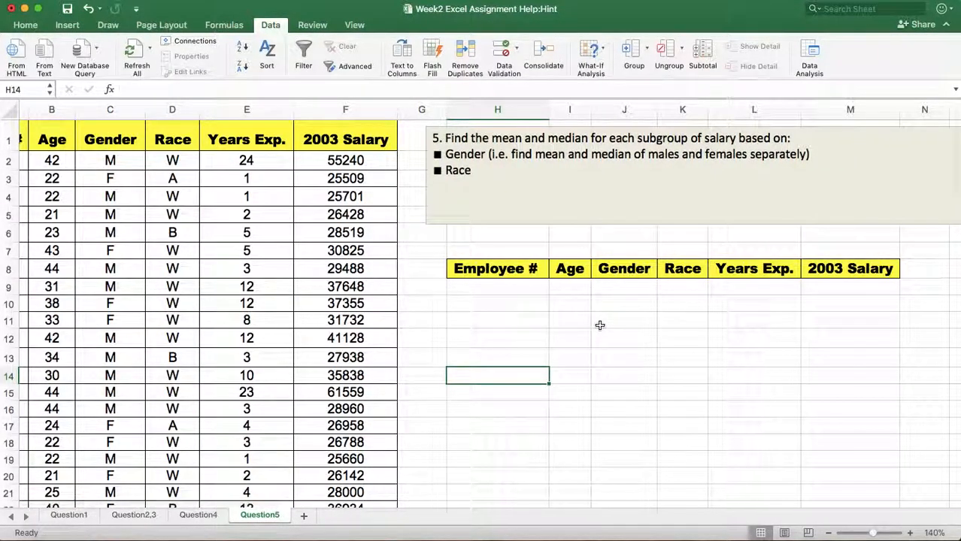
scroll(553, 294, left, 2)
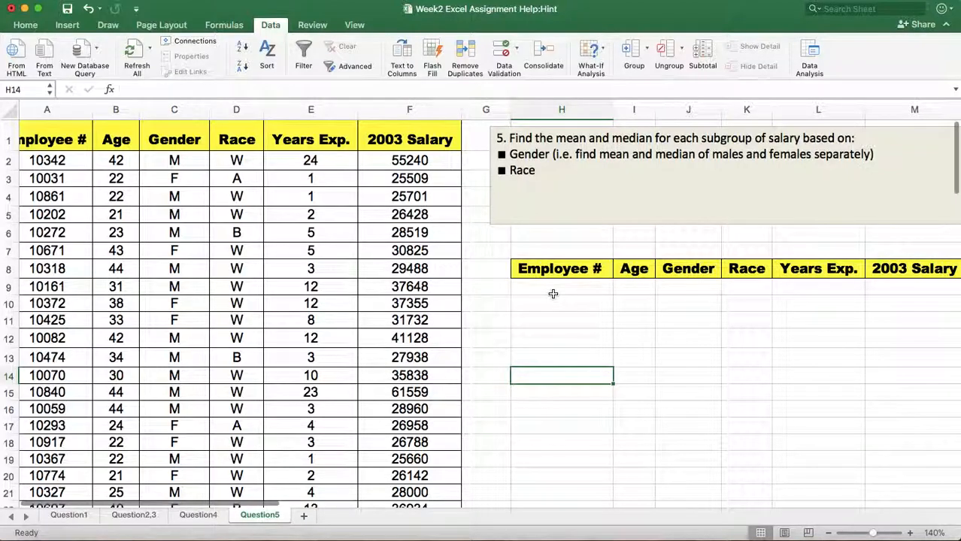
scroll(553, 294, left, 1)
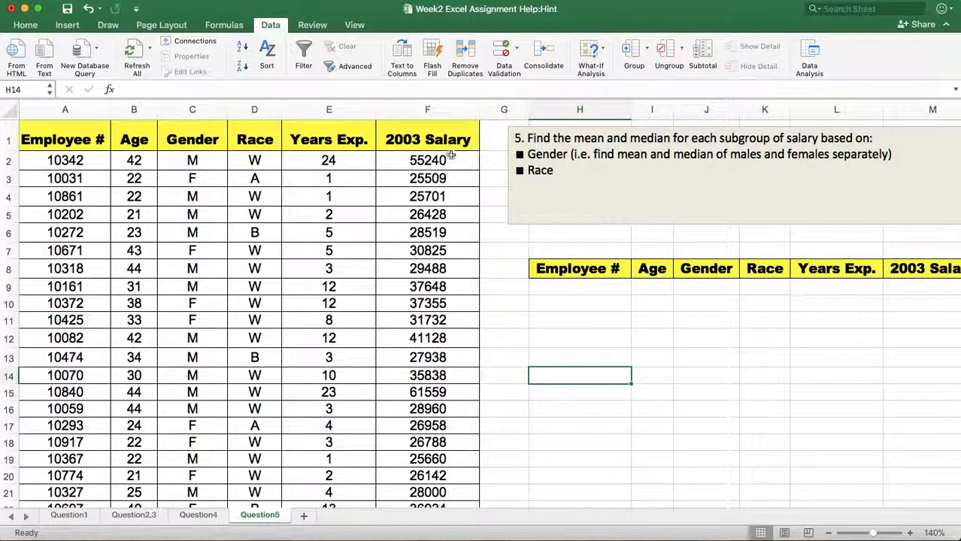
Enter M as the Gender criterion in J9, below the separate header row.
scroll(849, 280, right, 3)
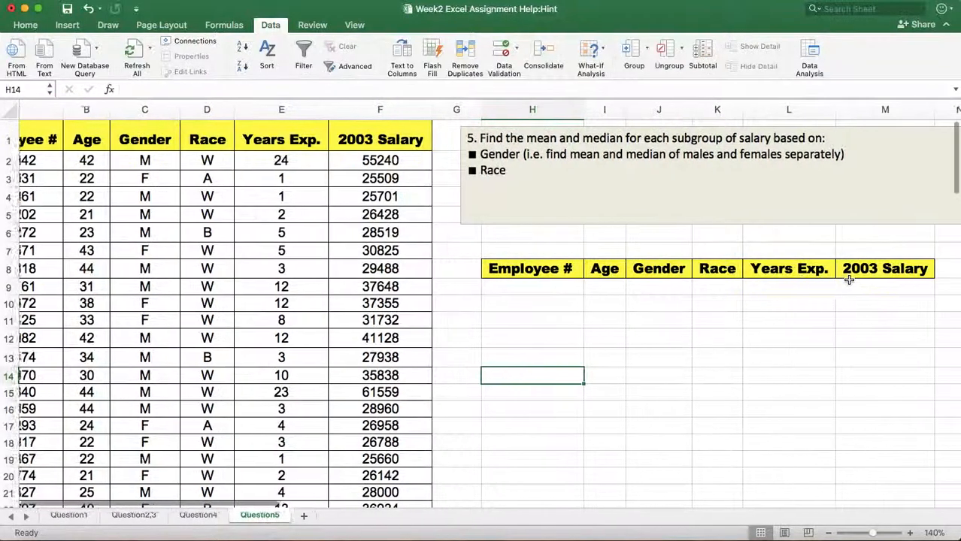
click(648, 288)
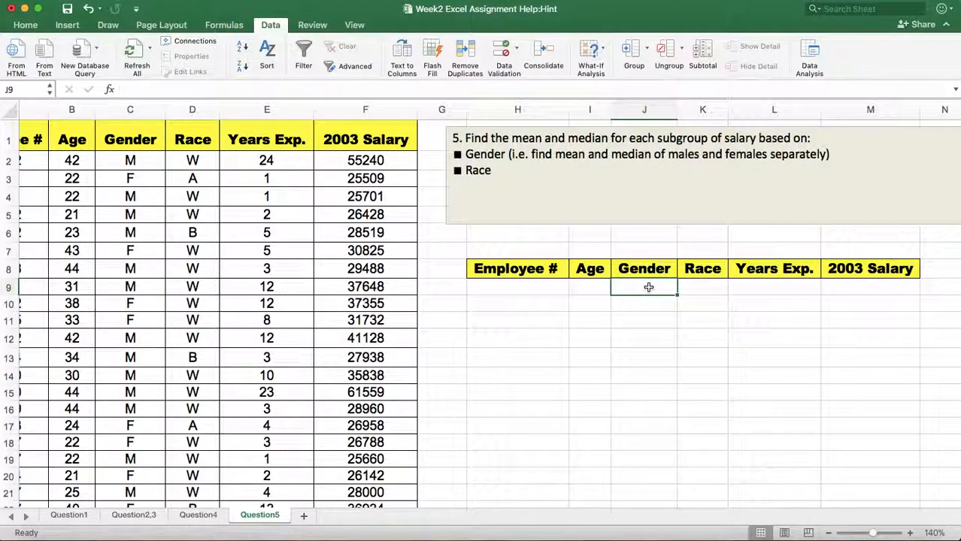
text(M)
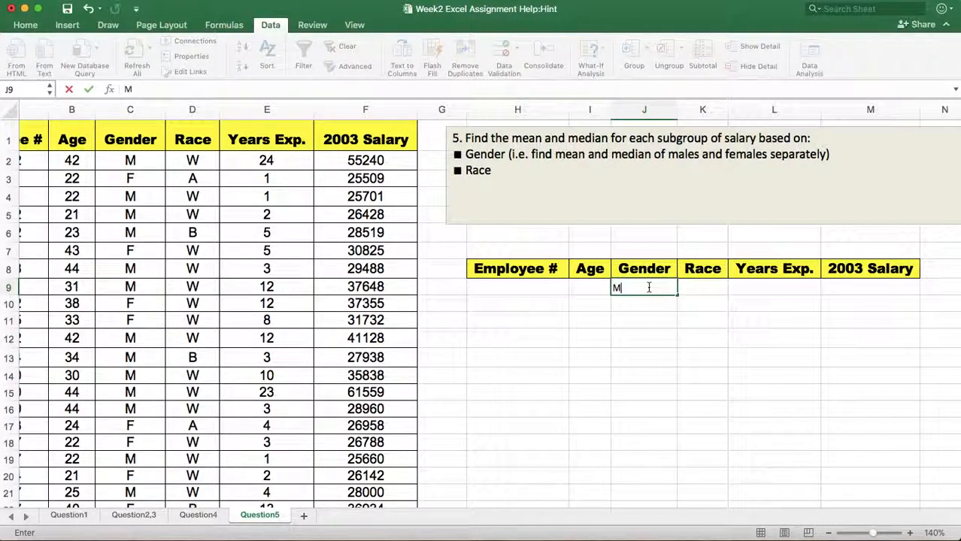
click(632, 343)
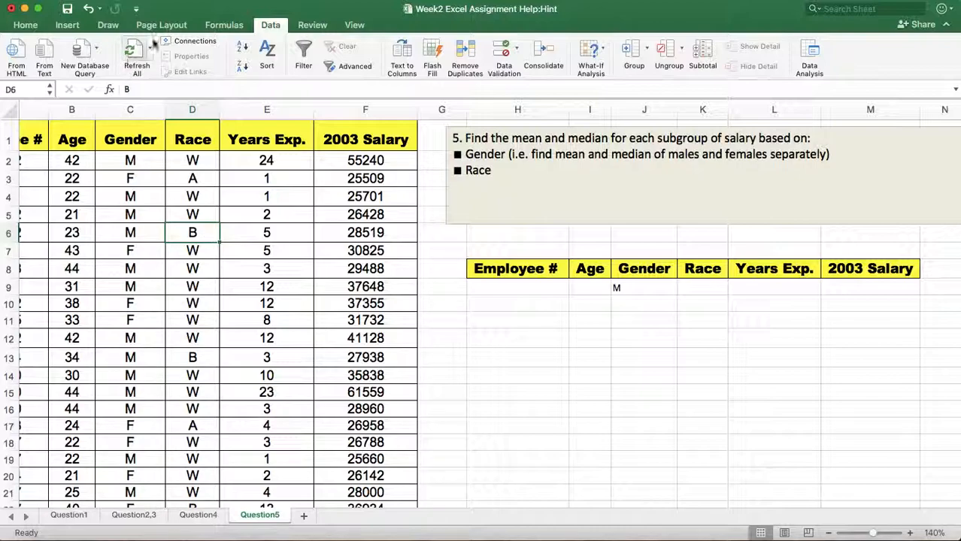
Start an Advanced Filter on the employee list A1:F92 and set its criteria range to J8:J9.
click(343, 68)
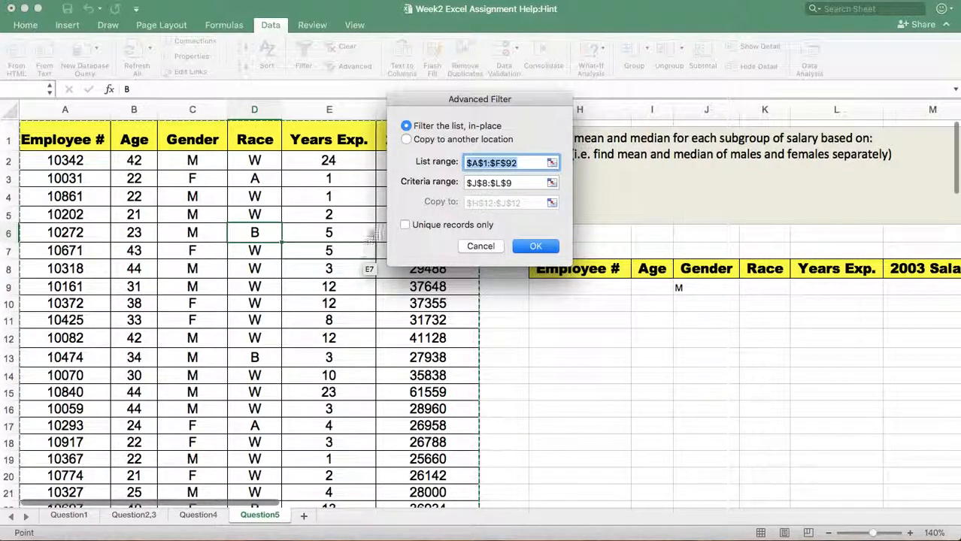
click(521, 184)
key(BackSpace)
key(BackSpace)
key(BackSpace)
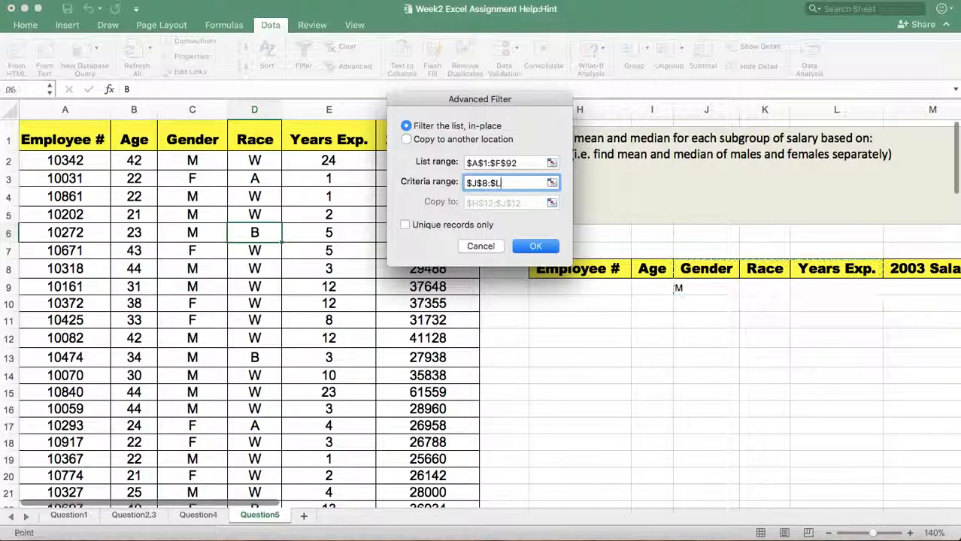
key(BackSpace)
key(BackSpace)
key(BackSpace)
key(BackSpace)
key(BackSpace)
key(BackSpace)
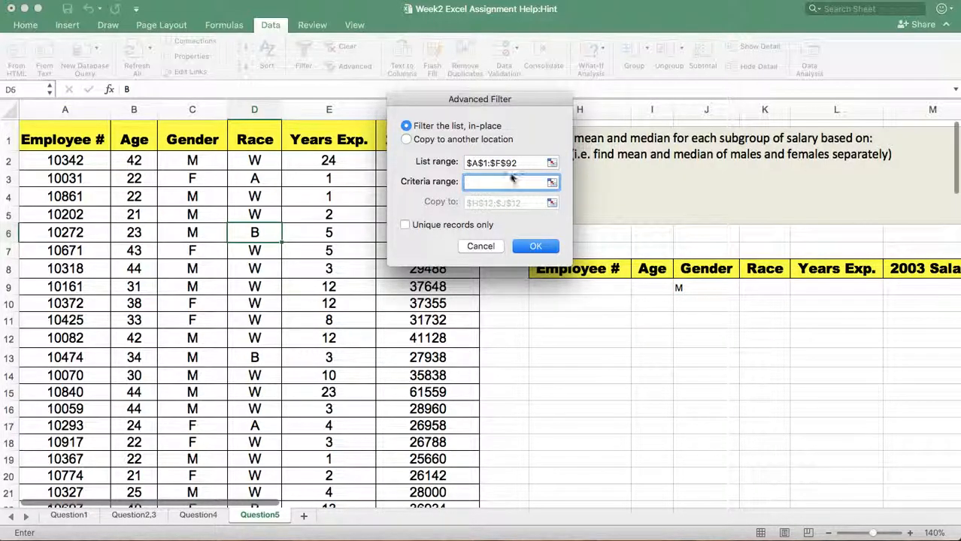
drag(682, 262, 704, 288)
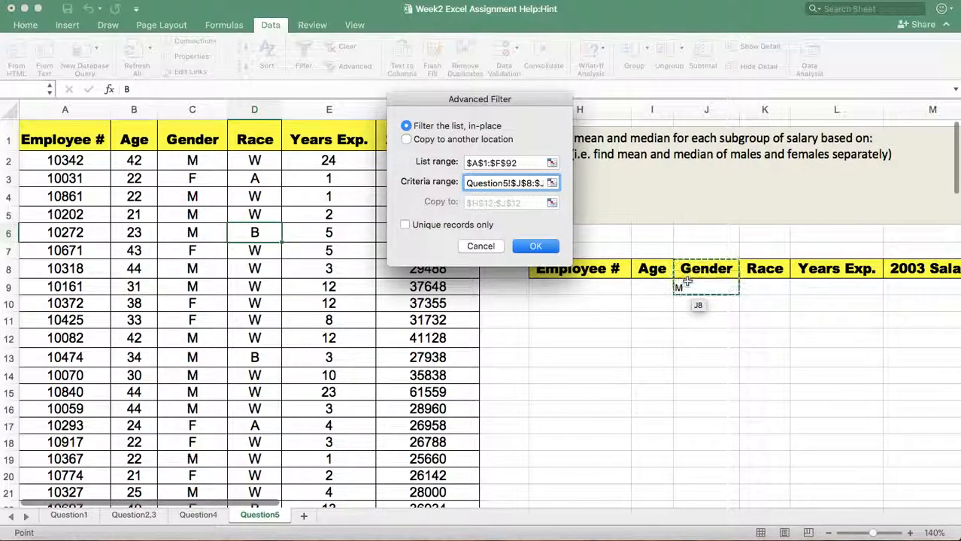
Set the Advanced Filter to copy its results to another location starting at H12, and run it.
click(406, 139)
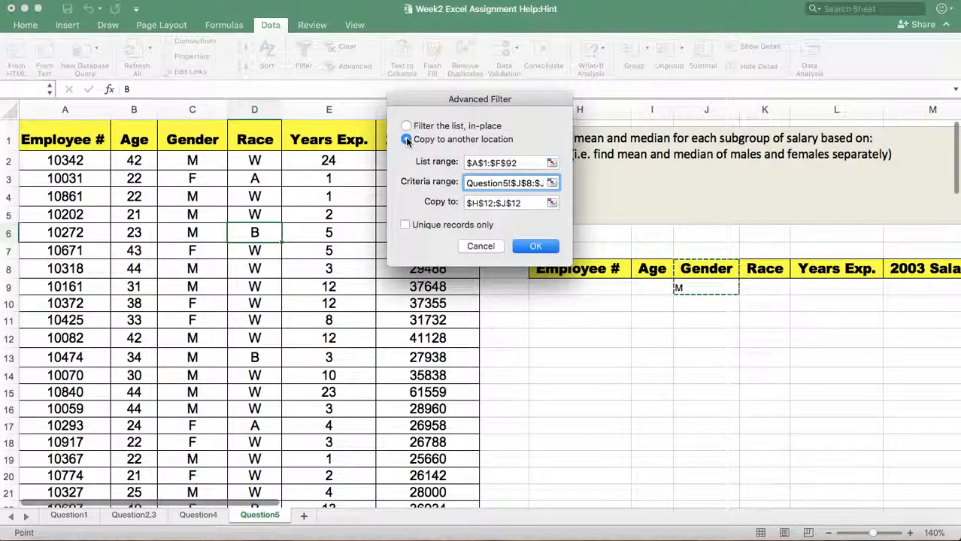
click(531, 205)
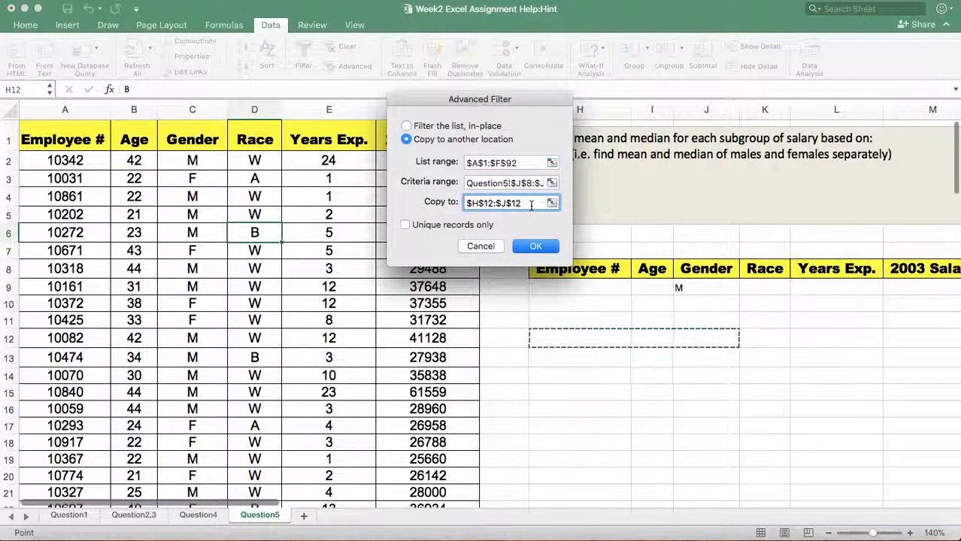
key(BackSpace)
key(BackSpace)
key(BackSpace)
key(BackSpace)
key(BackSpace)
key(BackSpace)
key(BackSpace)
key(BackSpace)
key(BackSpace)
key(BackSpace)
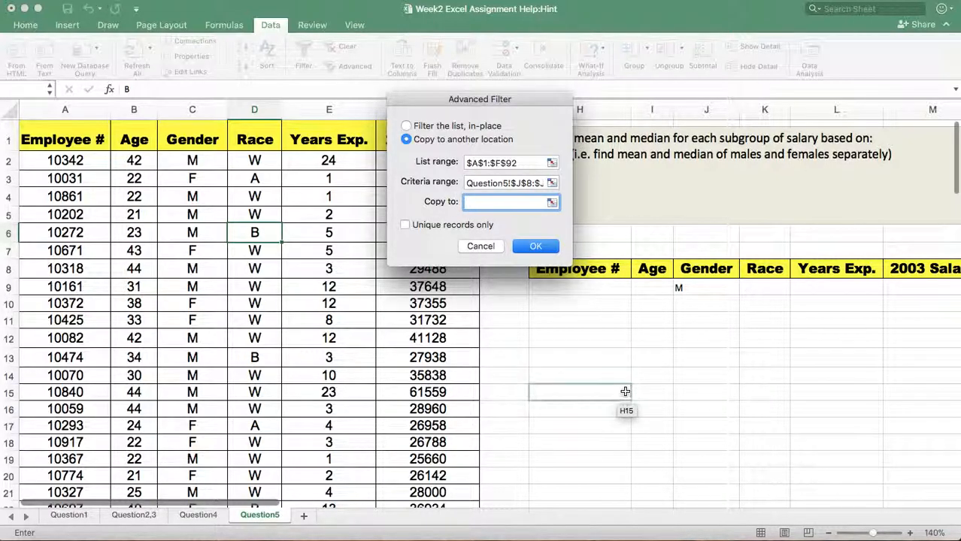
click(581, 338)
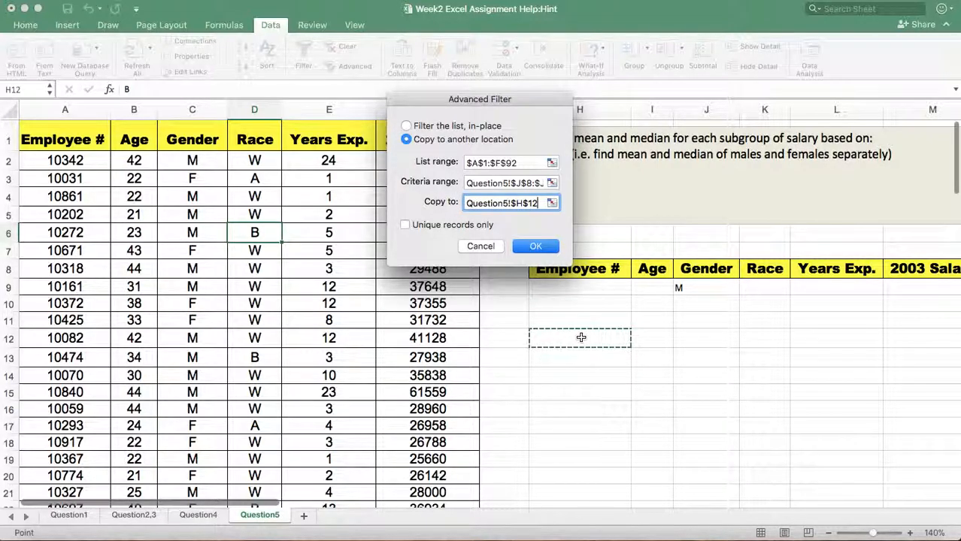
click(536, 249)
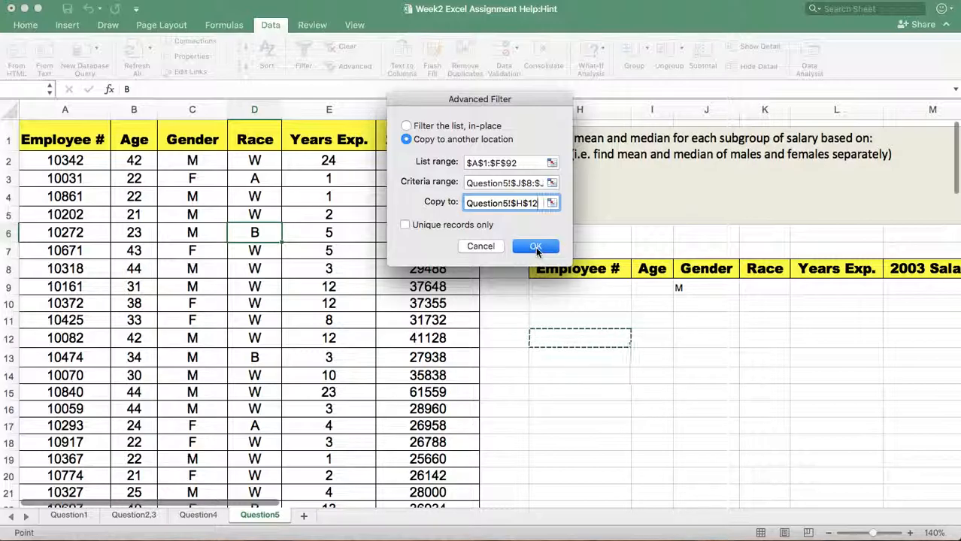
click(536, 249)
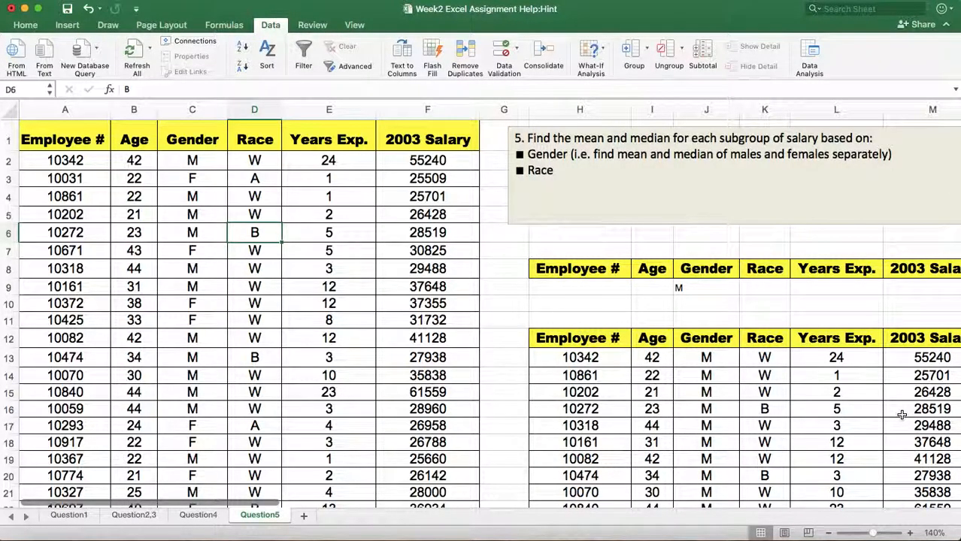
Examine the extracted male employee records below row 12 and the salary summary table beside them.
scroll(900, 416, right, 10)
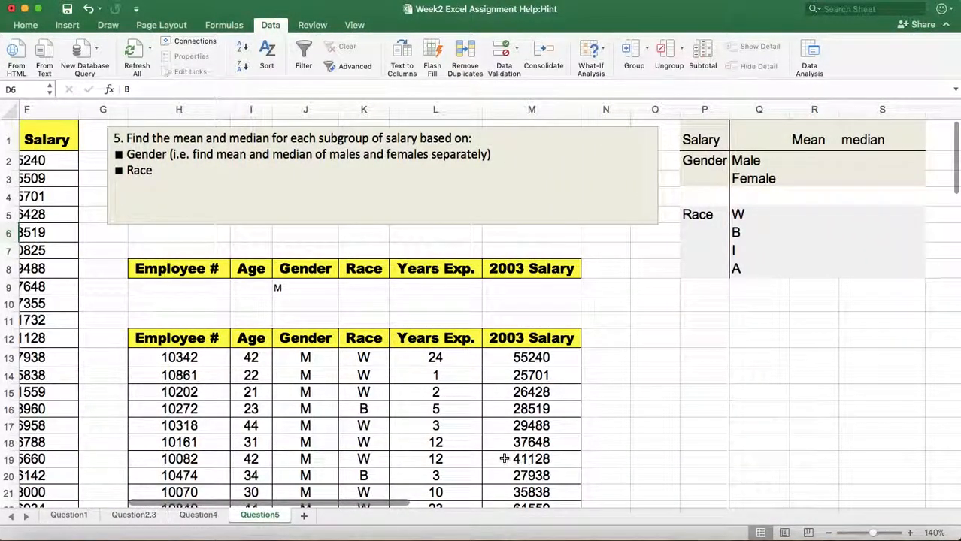
scroll(492, 457, down, 4)
scroll(325, 366, down, 4)
scroll(327, 365, down, 15)
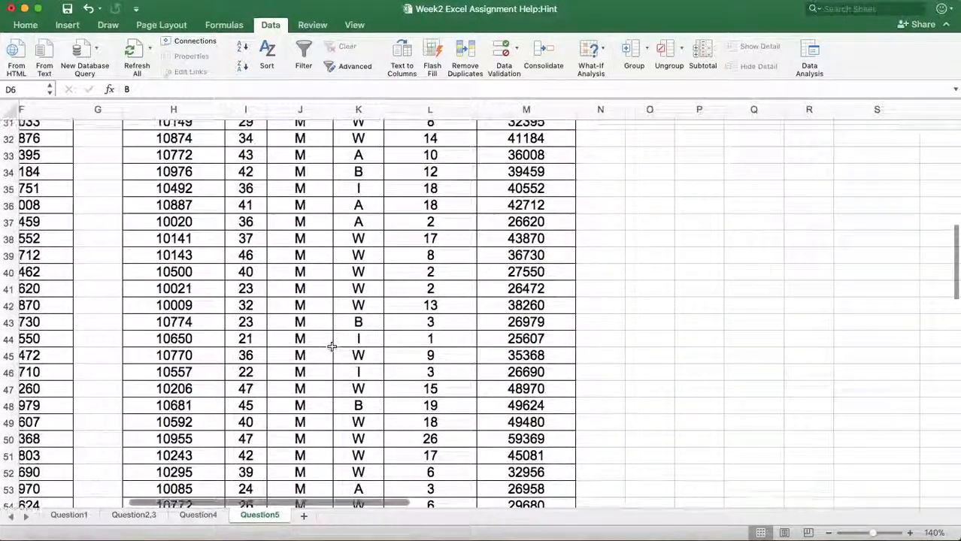
scroll(332, 342, up, 20)
scroll(333, 332, up, 3)
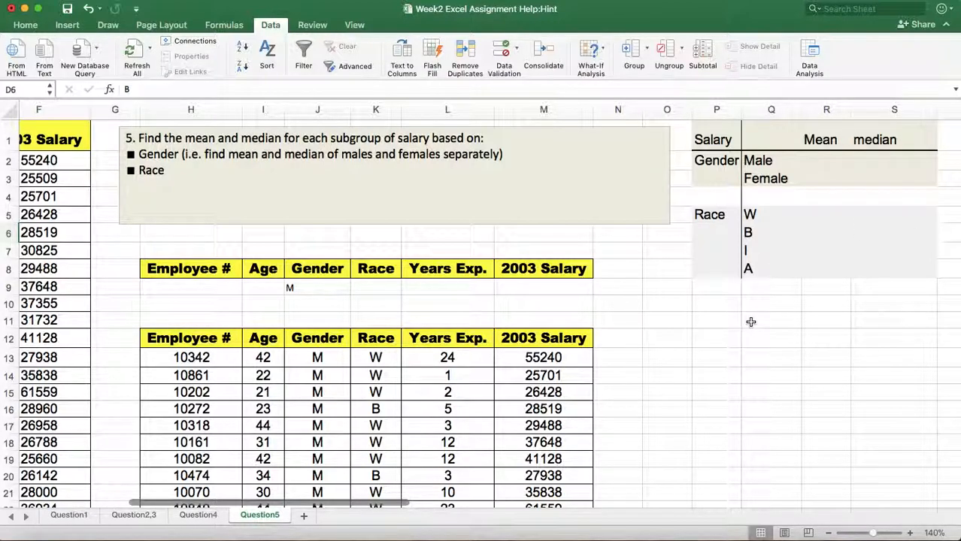
scroll(735, 343, down, 1)
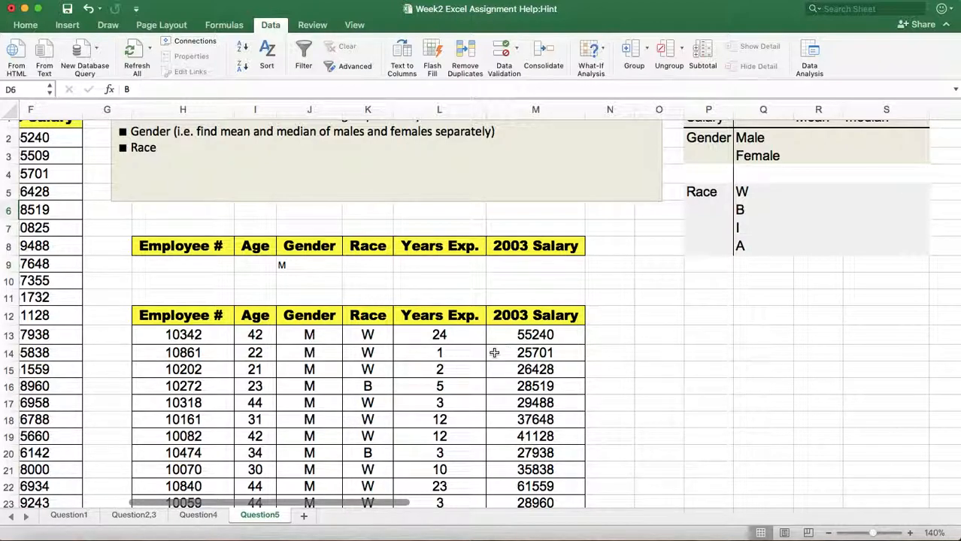
Format the extracted male records in H12:M73 as a table with headers, using the first light table style.
click(439, 355)
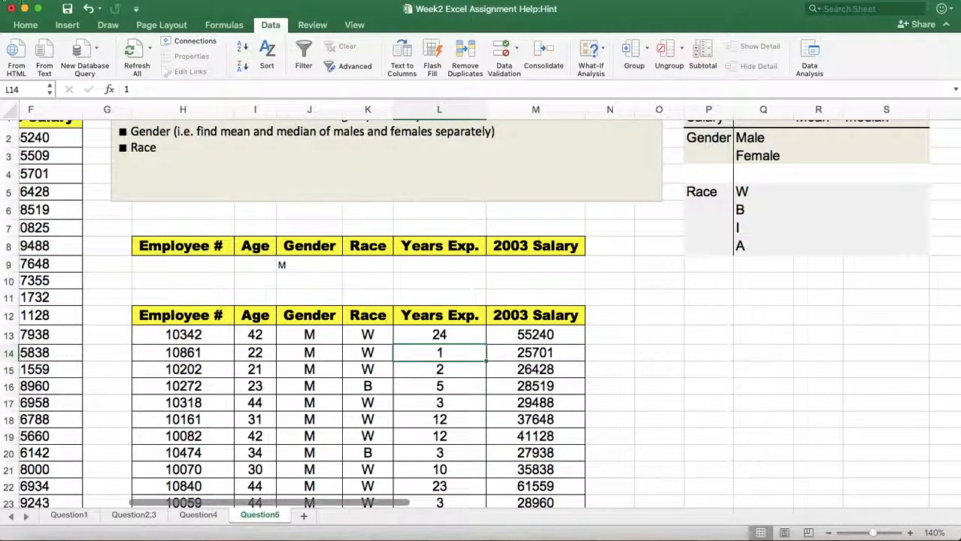
click(27, 25)
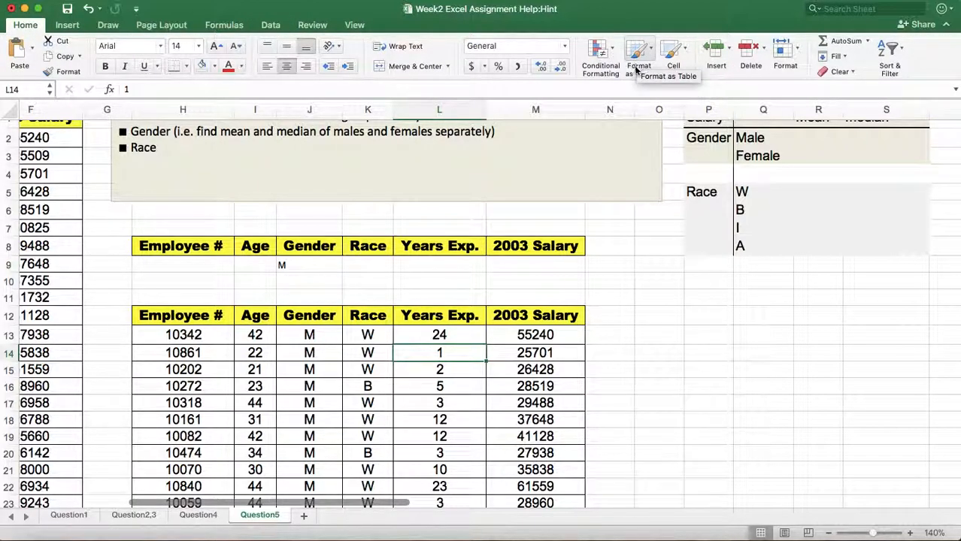
click(636, 54)
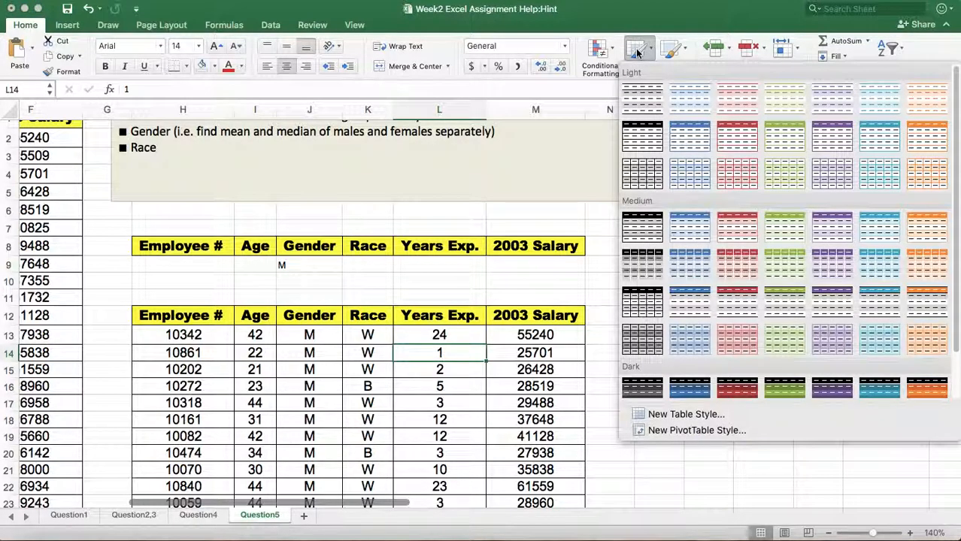
click(637, 97)
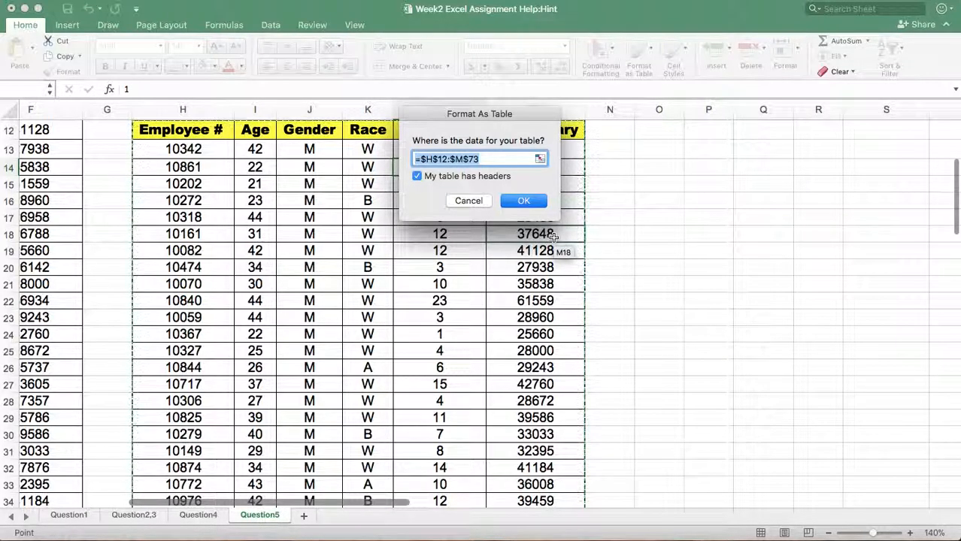
click(529, 204)
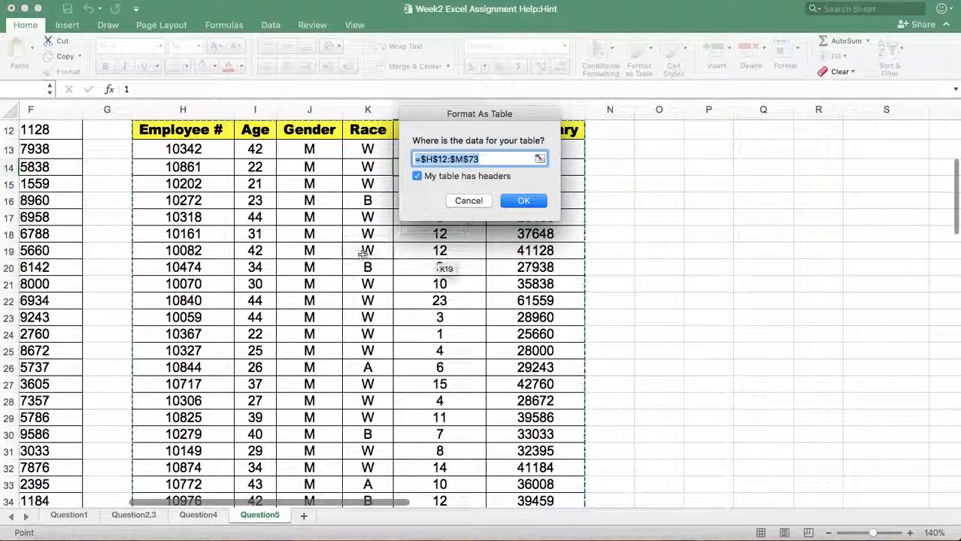
scroll(360, 354, down, 15)
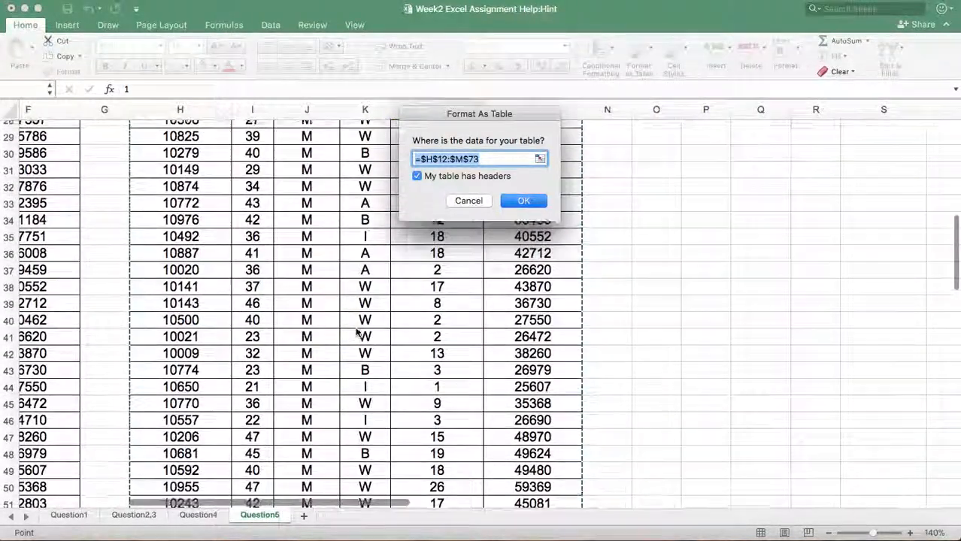
scroll(359, 333, up, 12)
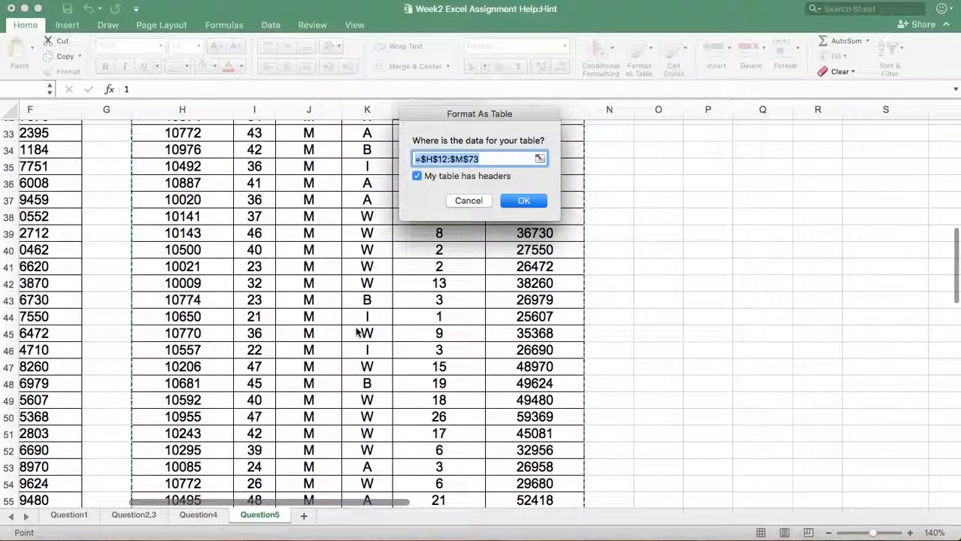
click(522, 201)
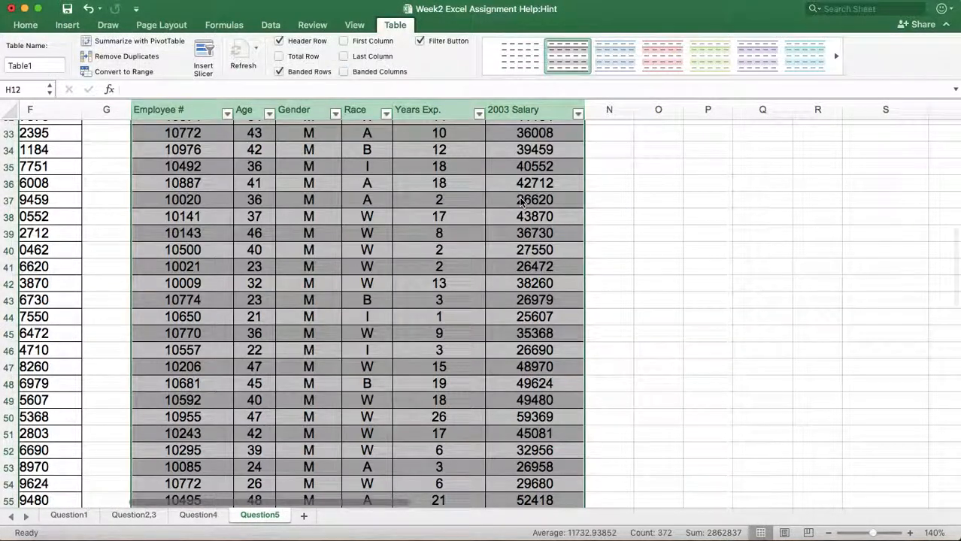
Rename the new table of male employees to M.
scroll(519, 201, up, 10)
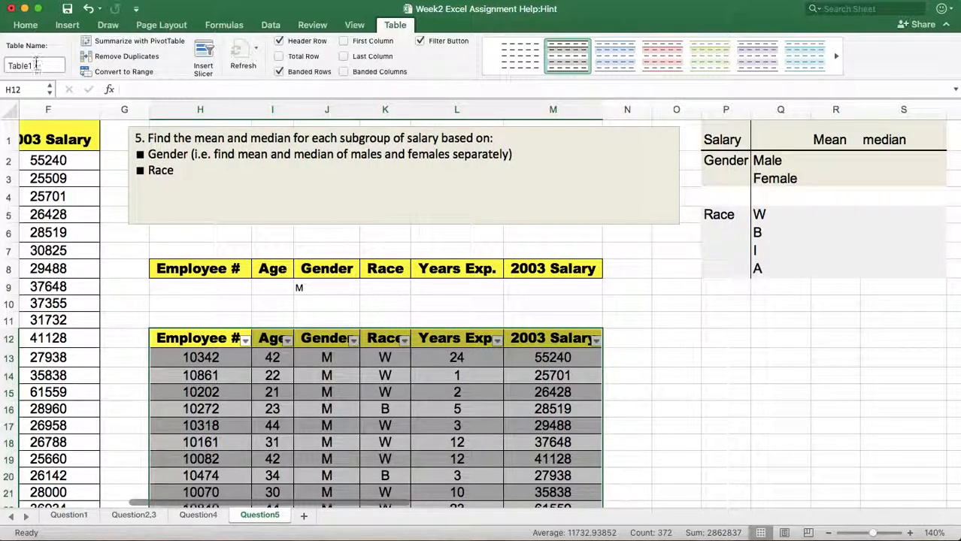
click(36, 65)
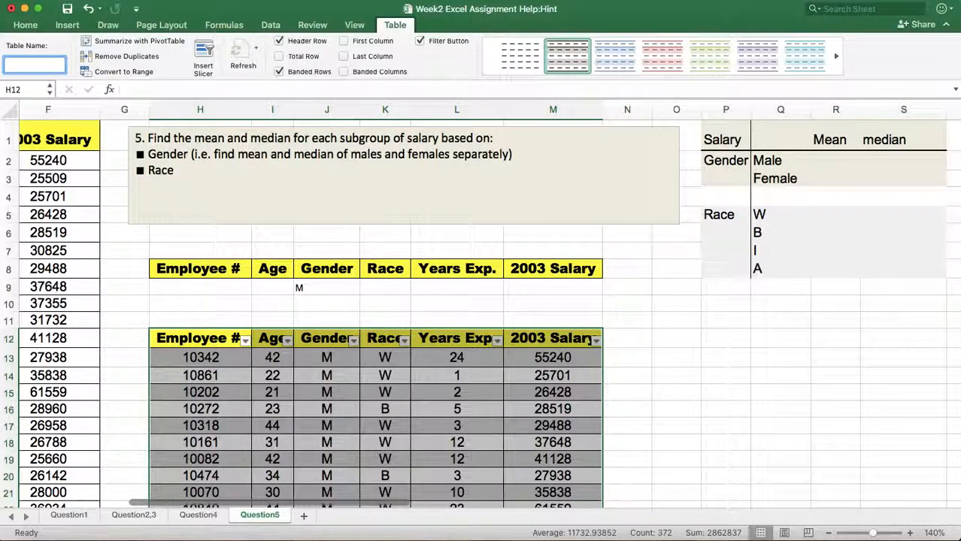
key(Return)
click(686, 383)
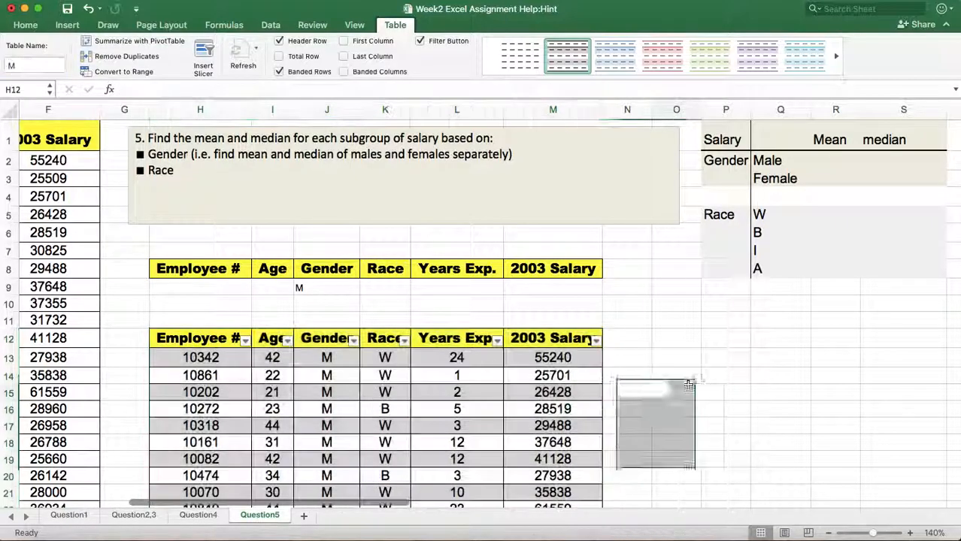
Calculate the mean male salary in R2 with =average(M[2003 Salary]).
scroll(687, 385, right, 1)
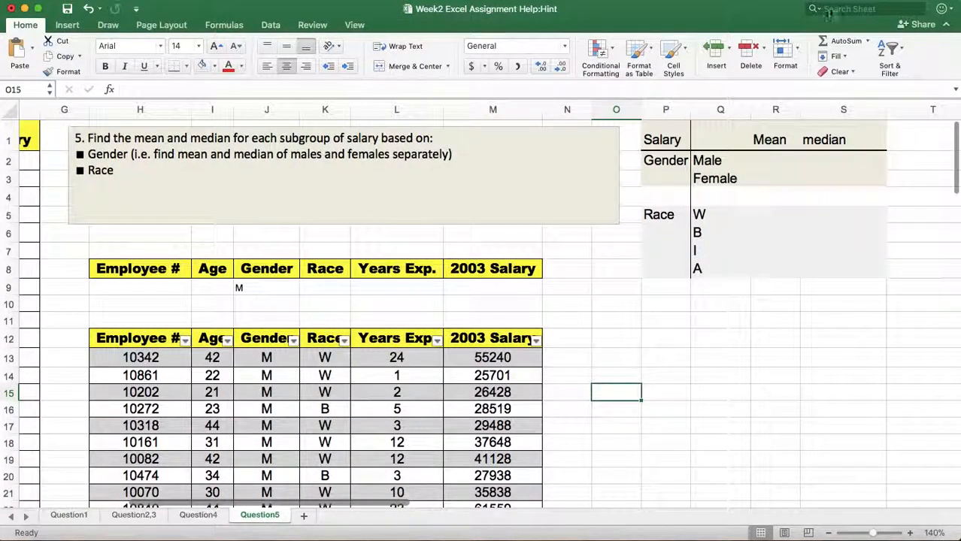
click(772, 159)
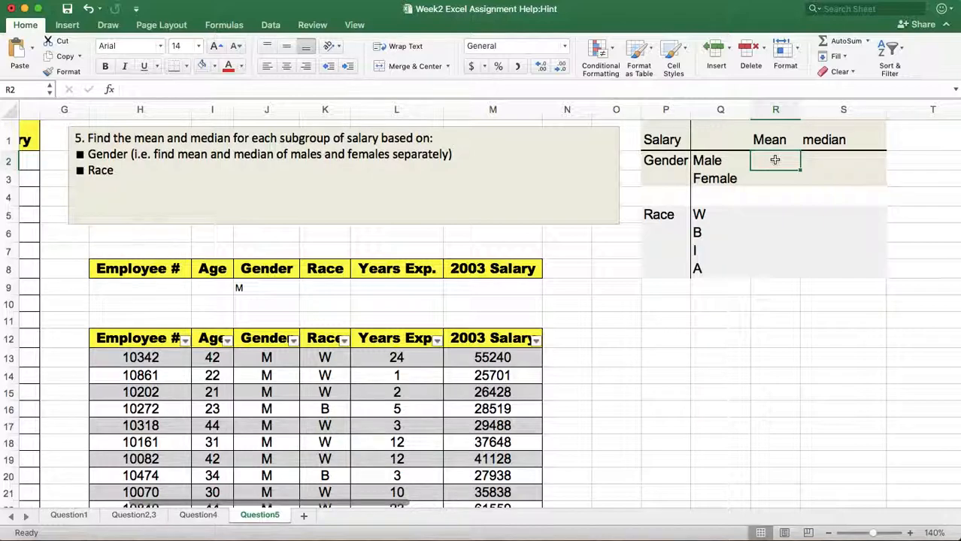
text(=)
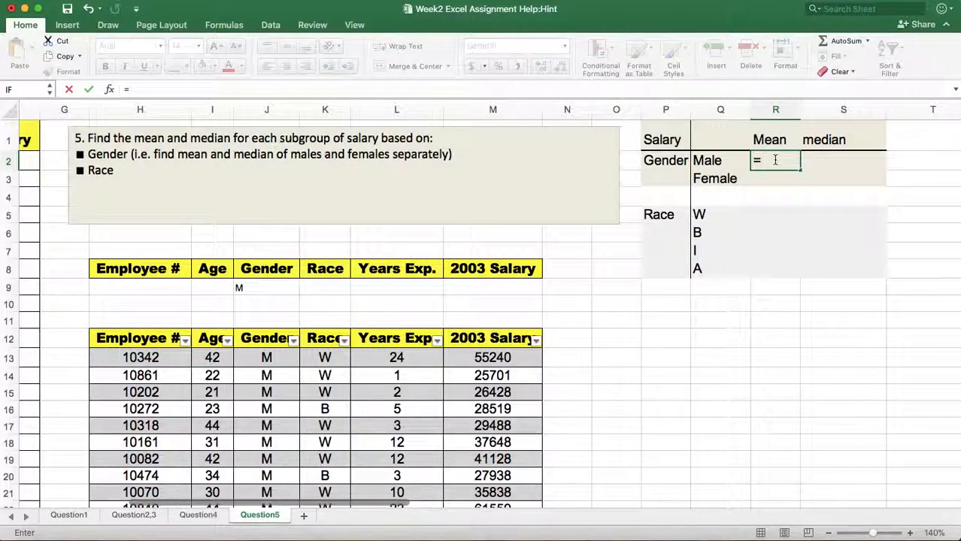
text(average)
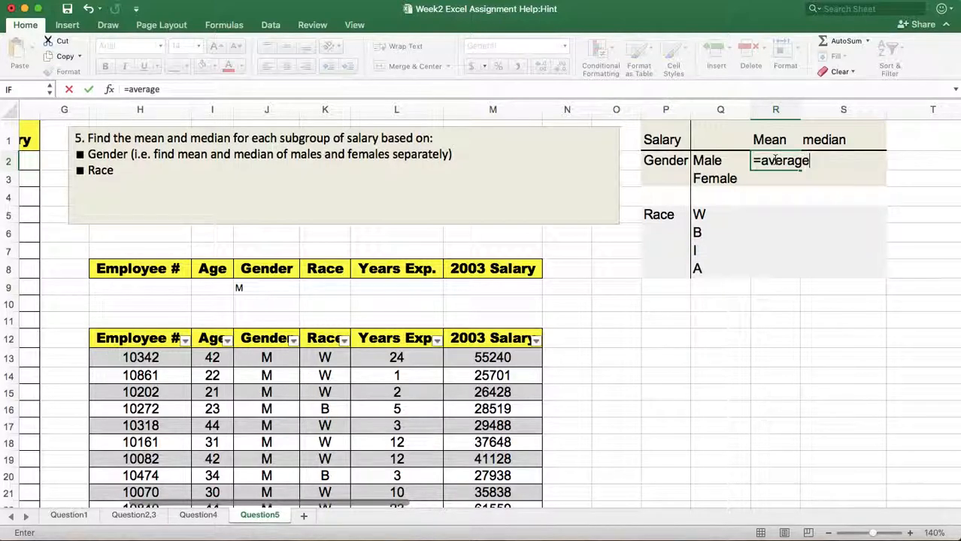
text(()
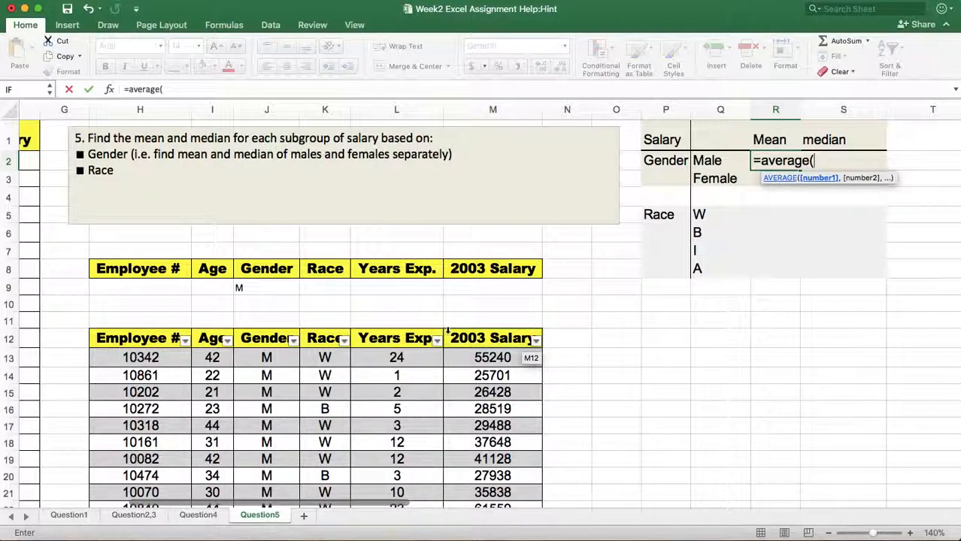
click(448, 331)
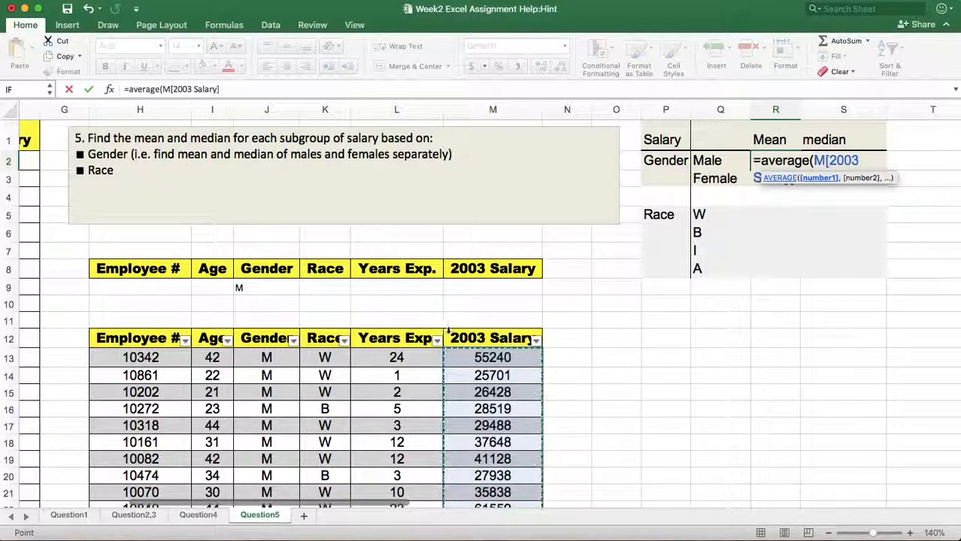
click(233, 88)
text())
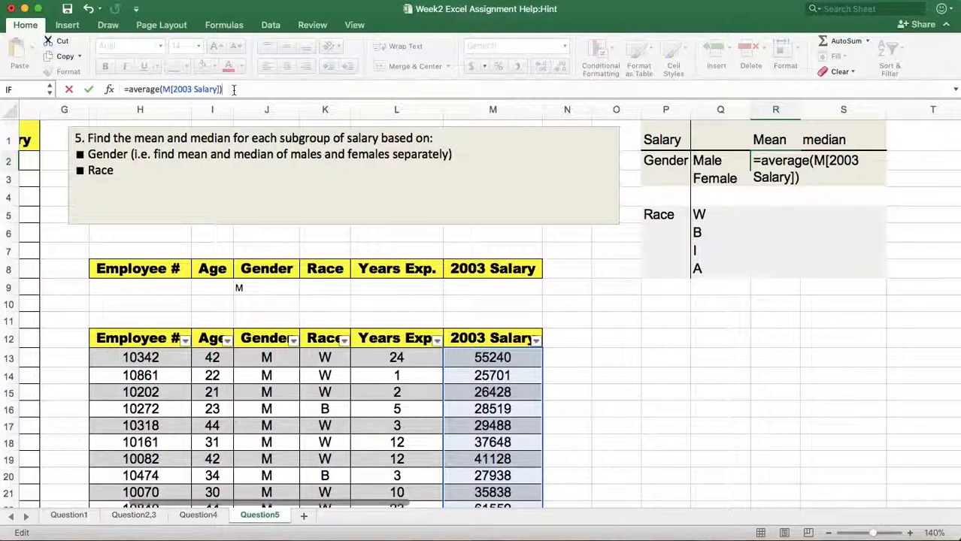
key(Return)
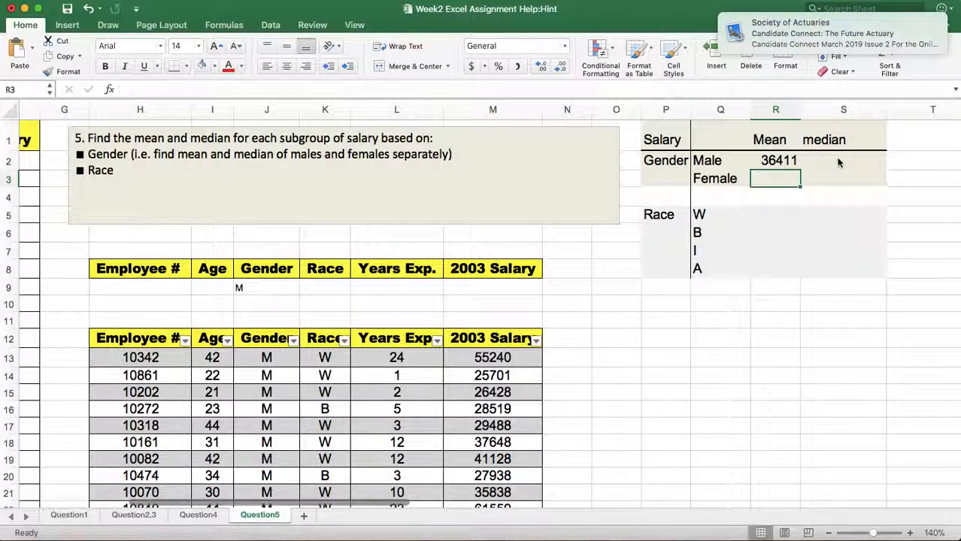
Calculate the median male salary in S2 with =median(M[2003 Salary]).
click(840, 159)
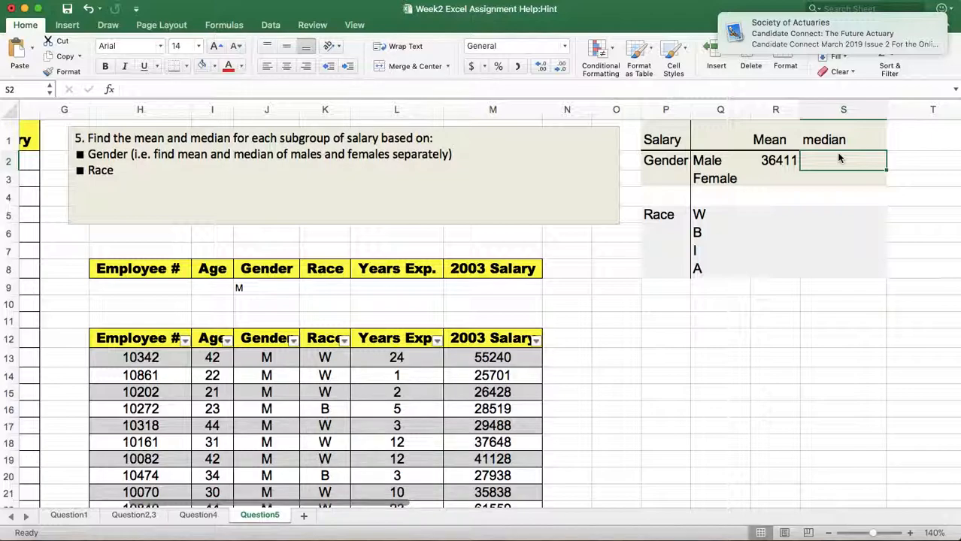
text(=)
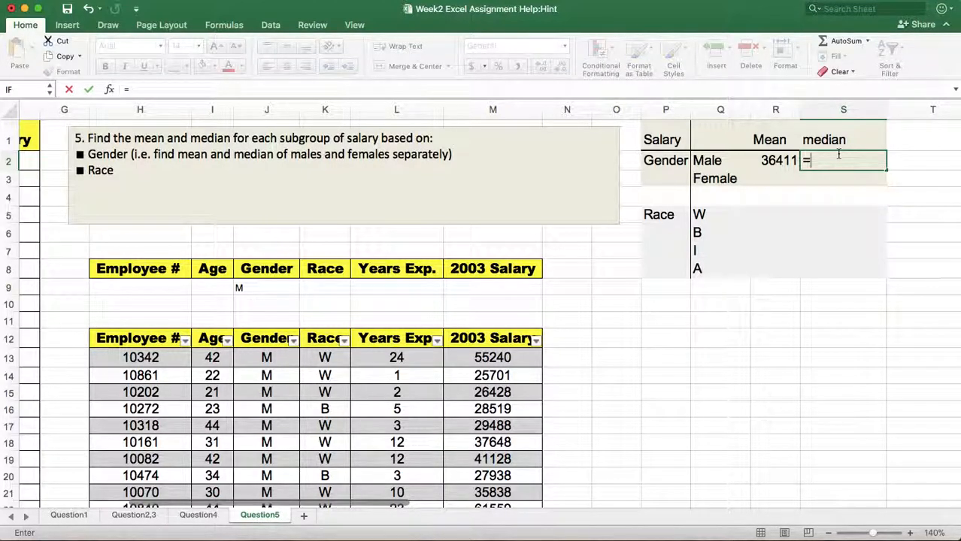
text(median)
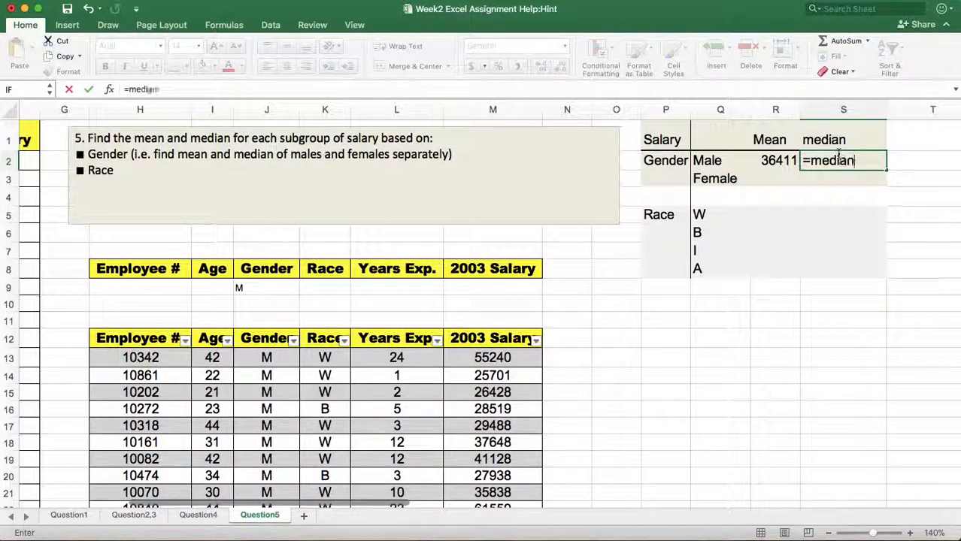
text(()
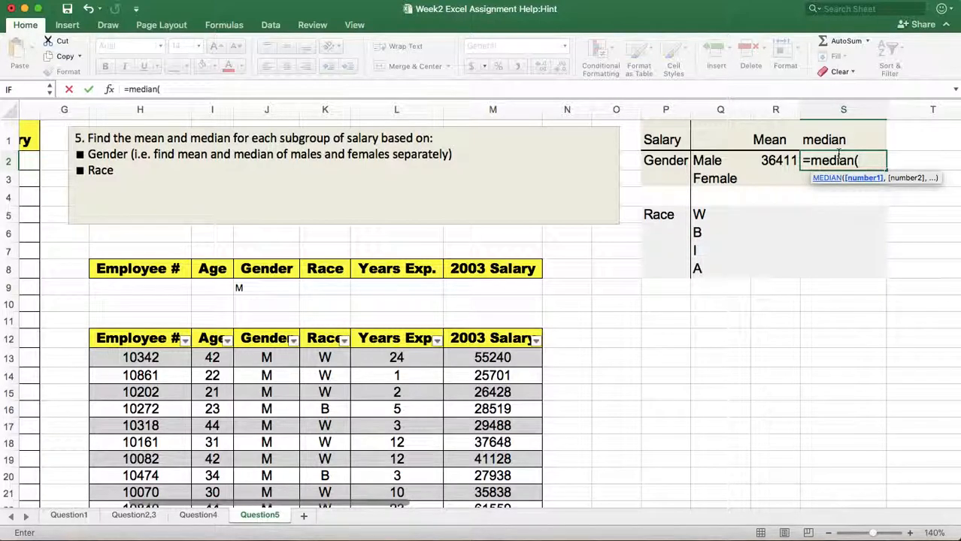
click(448, 332)
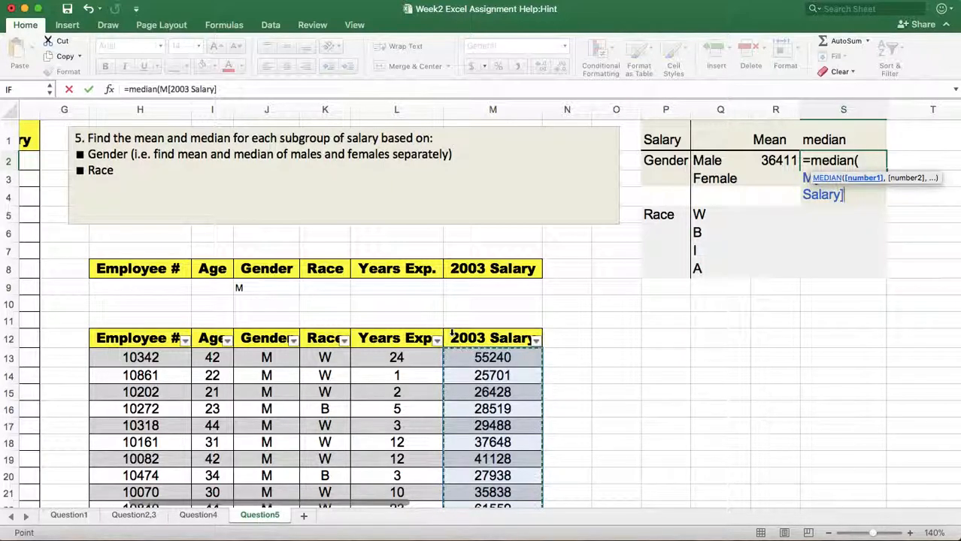
text())
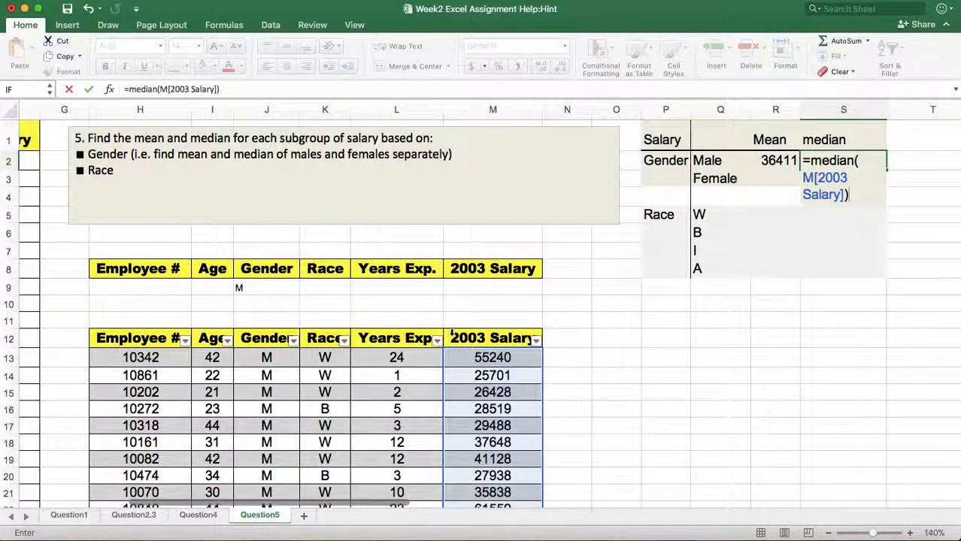
key(Return)
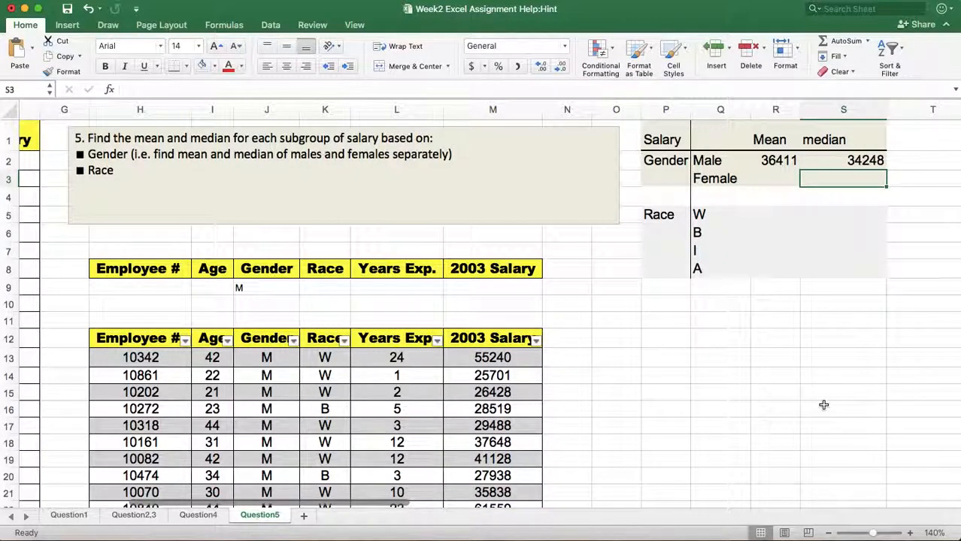
Change the Gender criterion in J9 to F.
scroll(721, 397, left, 2)
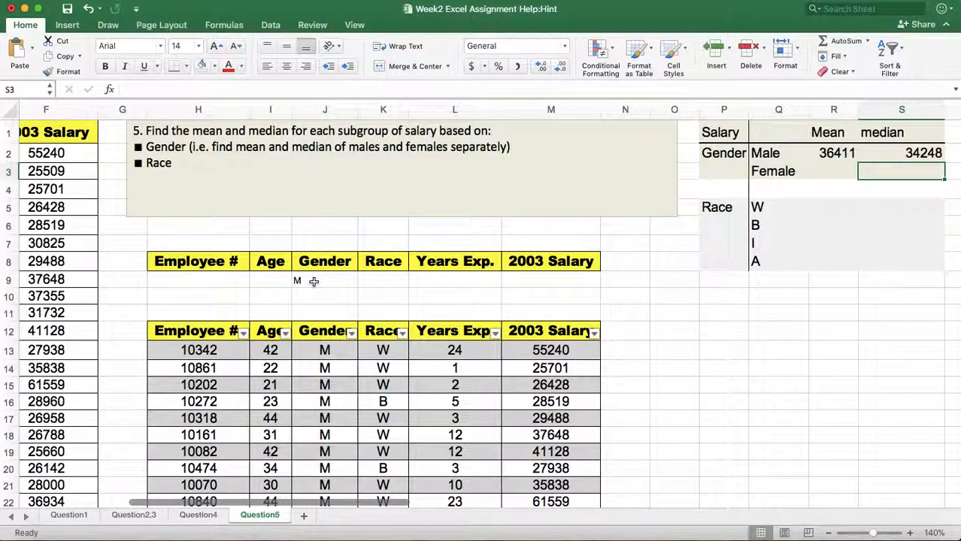
click(313, 282)
key(BackSpace)
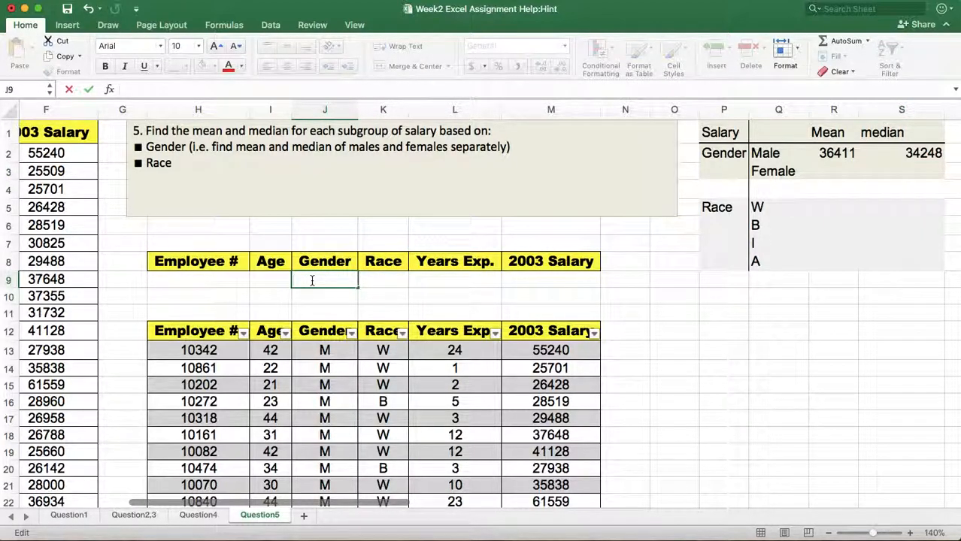
text(F)
click(627, 314)
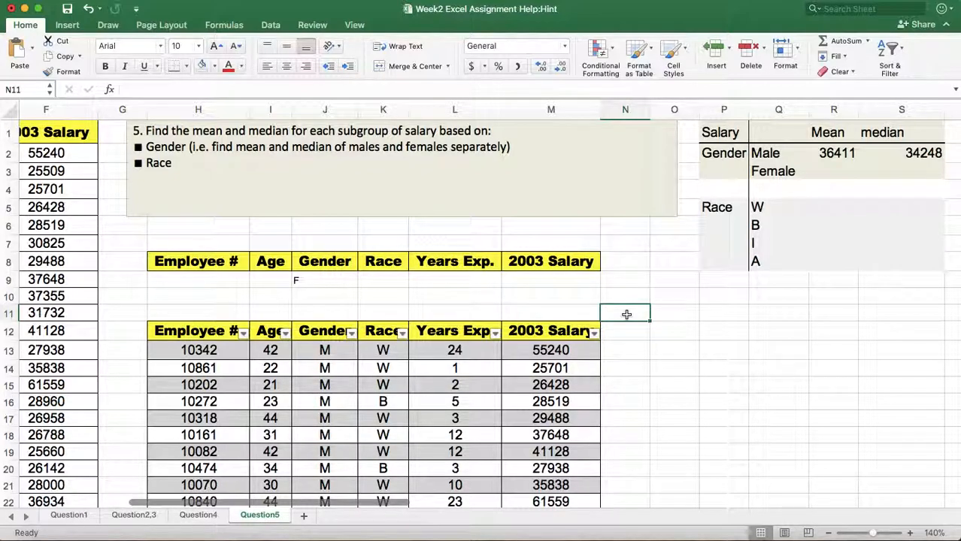
Clear the Gender criterion in J9 and enter W as the Race criterion in K9.
click(323, 281)
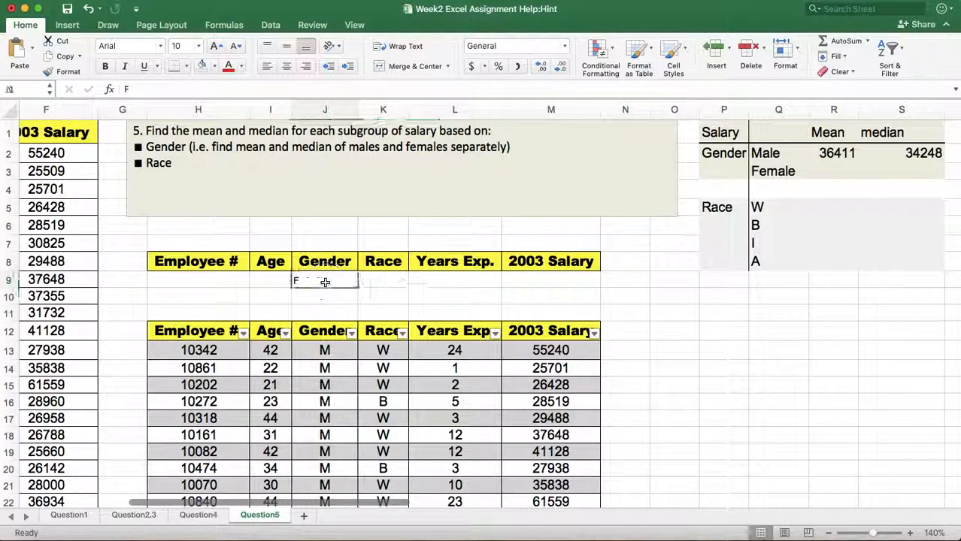
double_click(323, 282)
key(BackSpace)
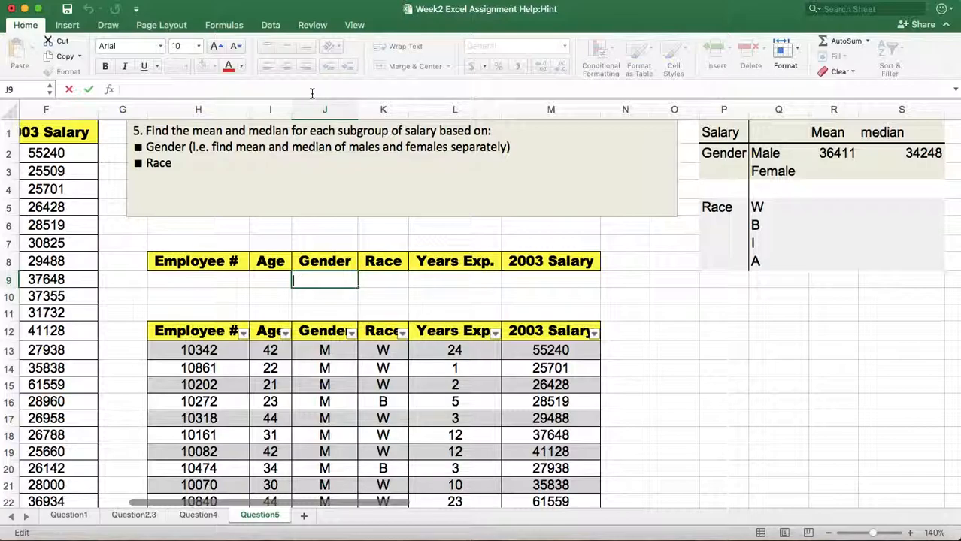
click(388, 279)
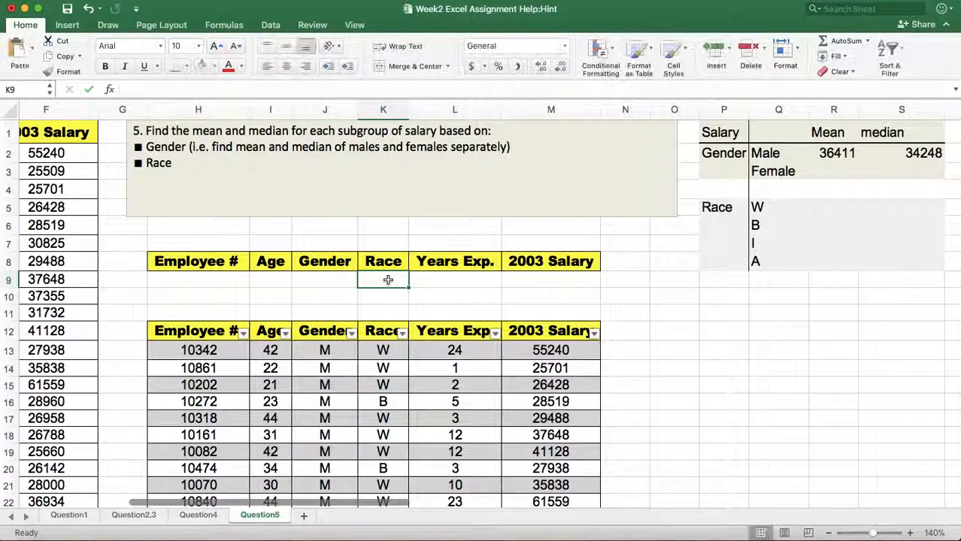
text(W)
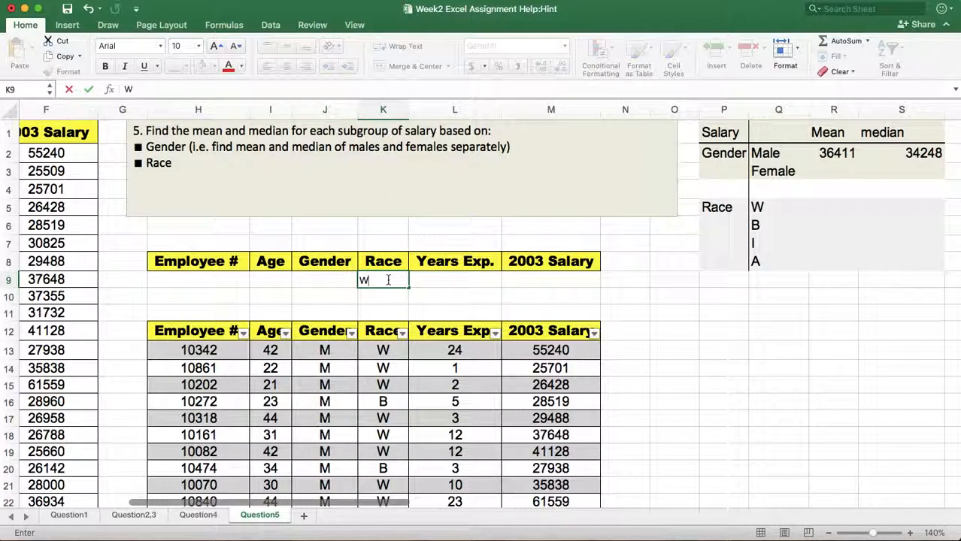
scroll(388, 279, left, 8)
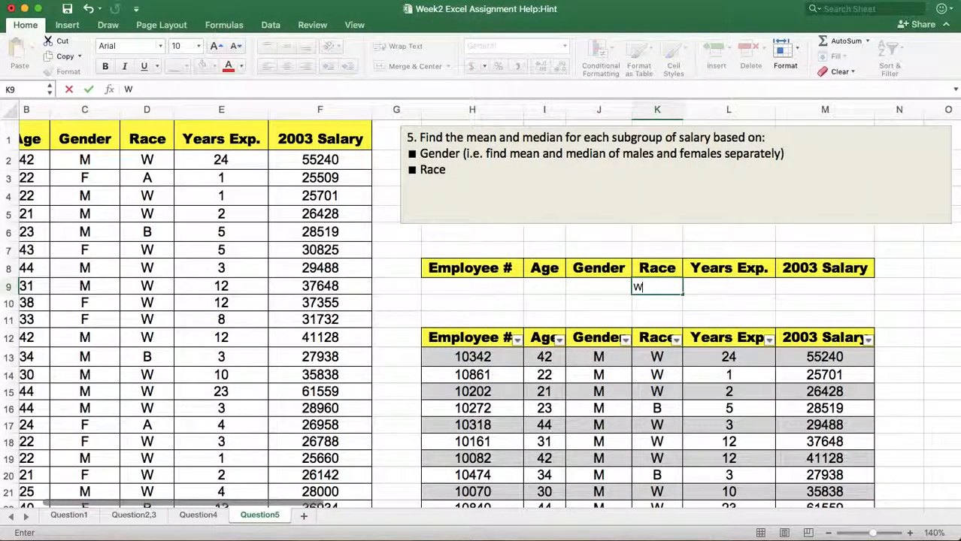
click(760, 301)
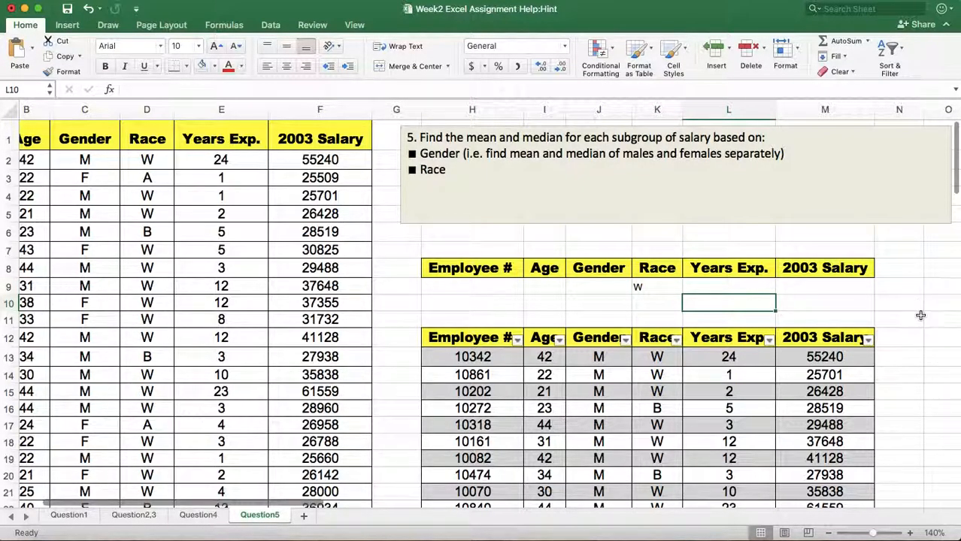
Go to the Question2,3 sheet and cut the existing Salary histogram from it.
scroll(887, 313, right, 2)
scroll(888, 312, down, 1)
scroll(920, 312, down, 1)
scroll(919, 313, right, 1)
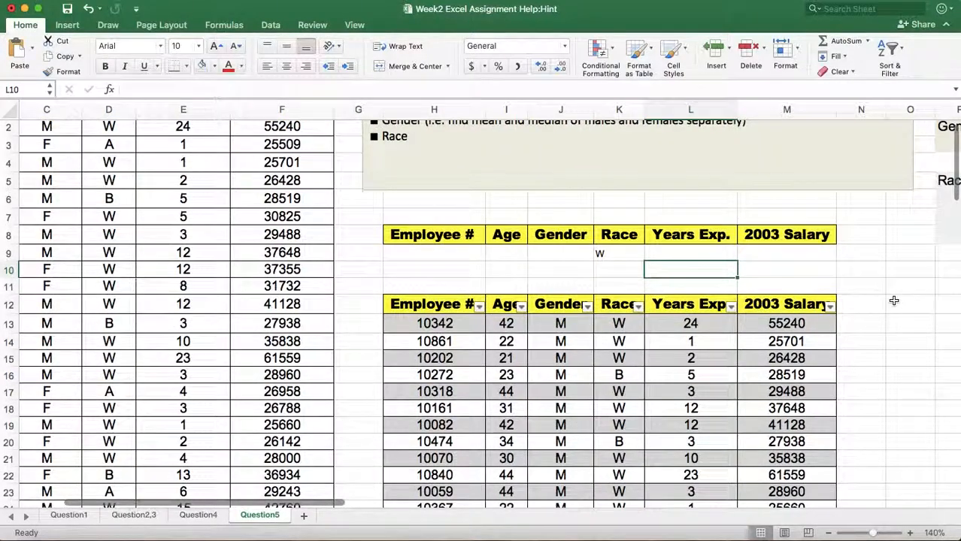
click(137, 516)
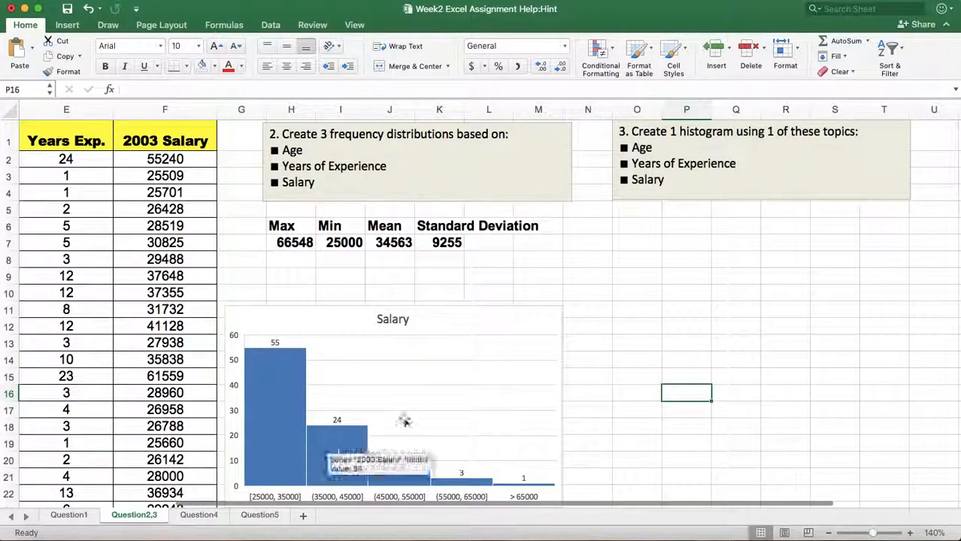
scroll(691, 336, left, 1)
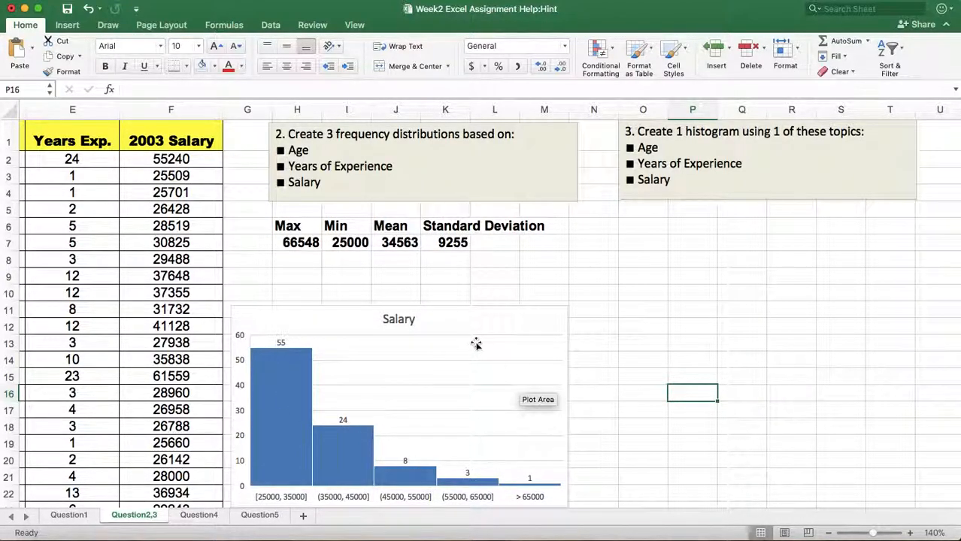
right_click(538, 320)
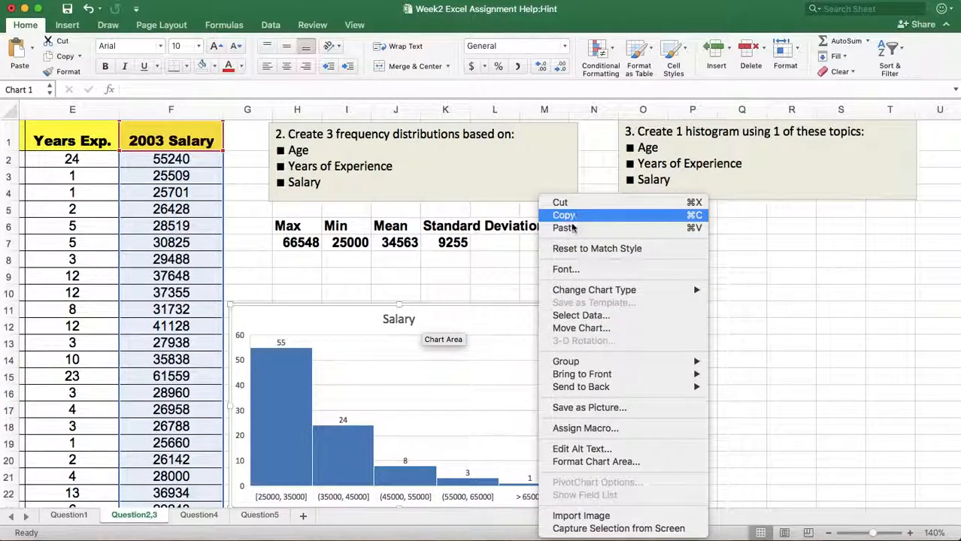
click(566, 204)
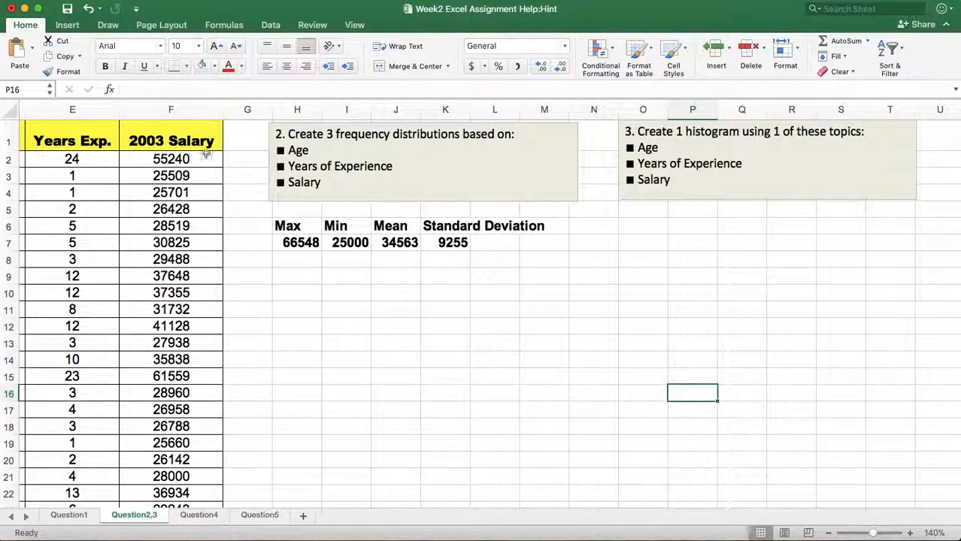
Inspect the formulas behind the Max and Standard Deviation values in H7 and K7.
click(298, 242)
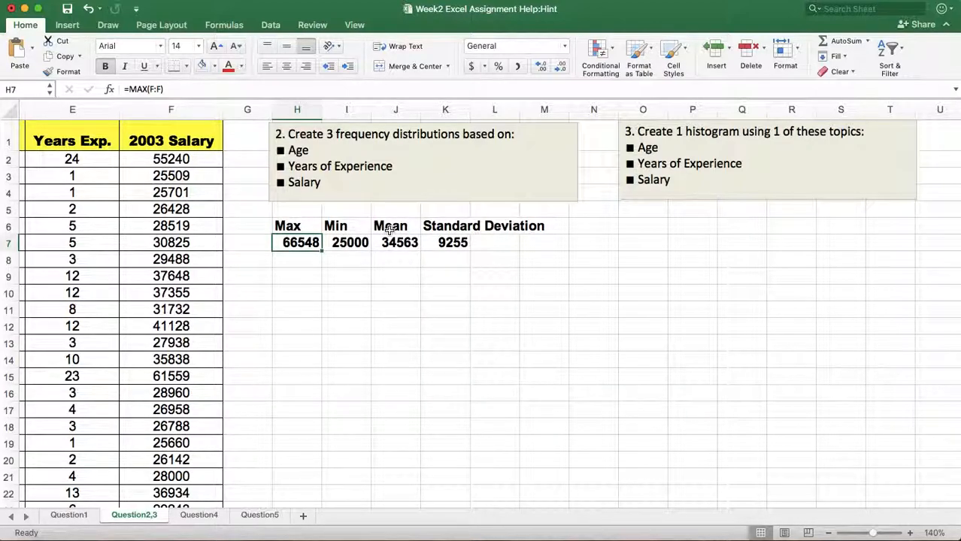
click(445, 243)
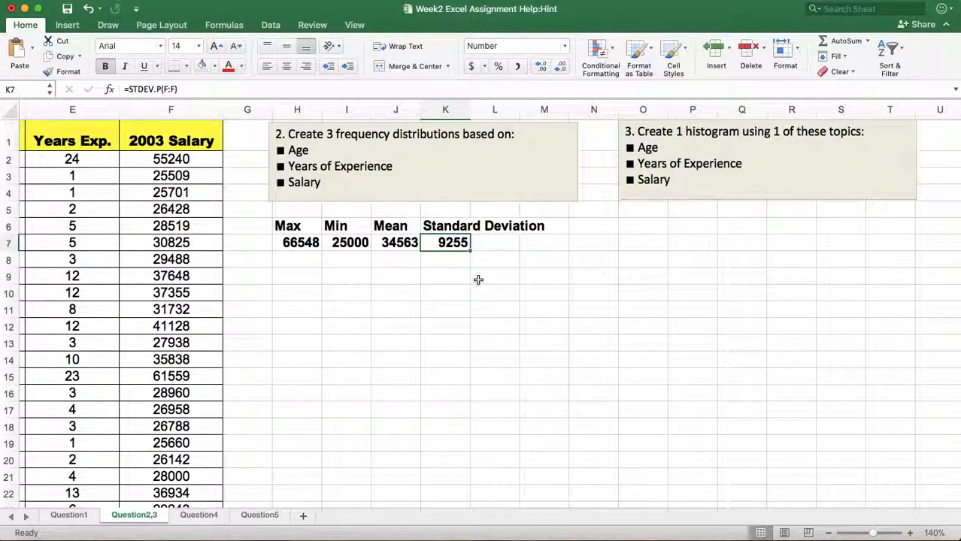
click(407, 328)
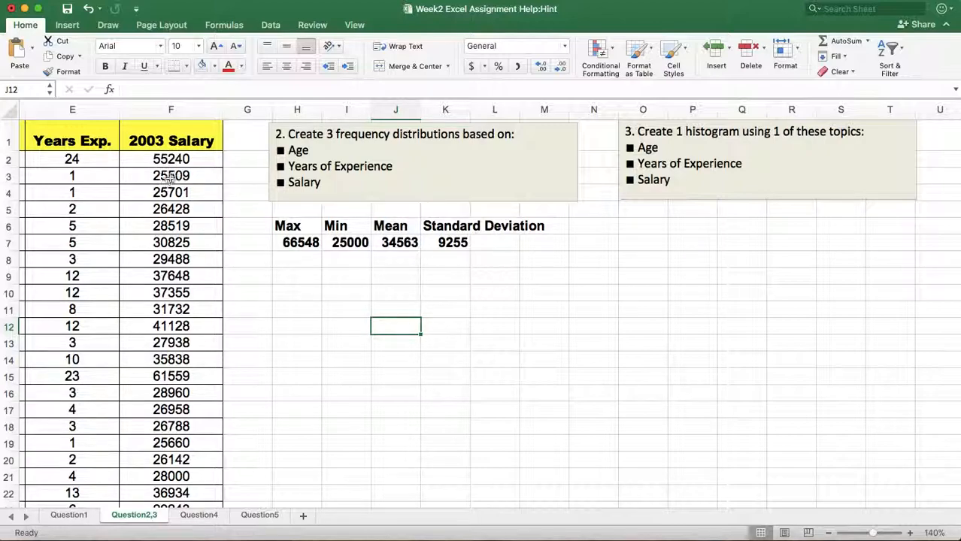
Insert a histogram chart based on the whole 2003 Salary column.
click(174, 109)
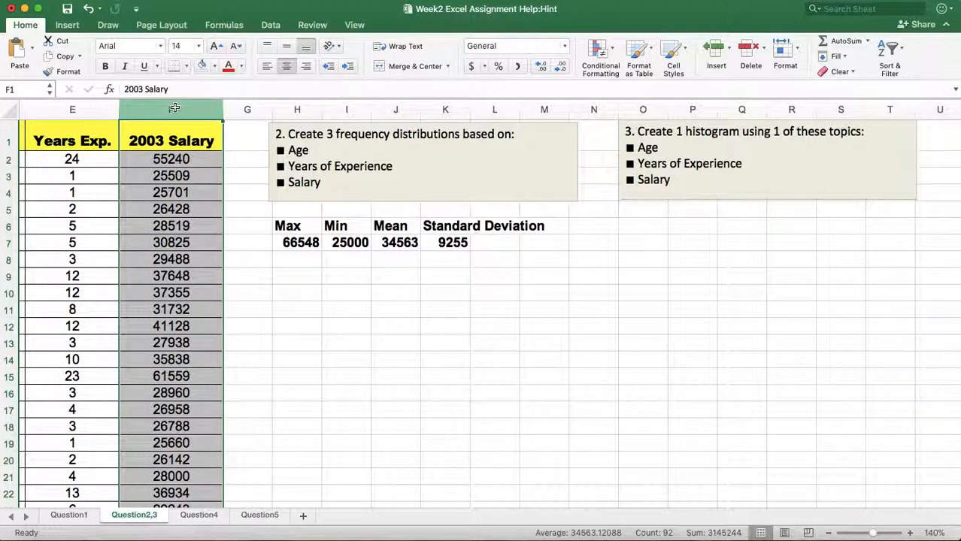
click(66, 26)
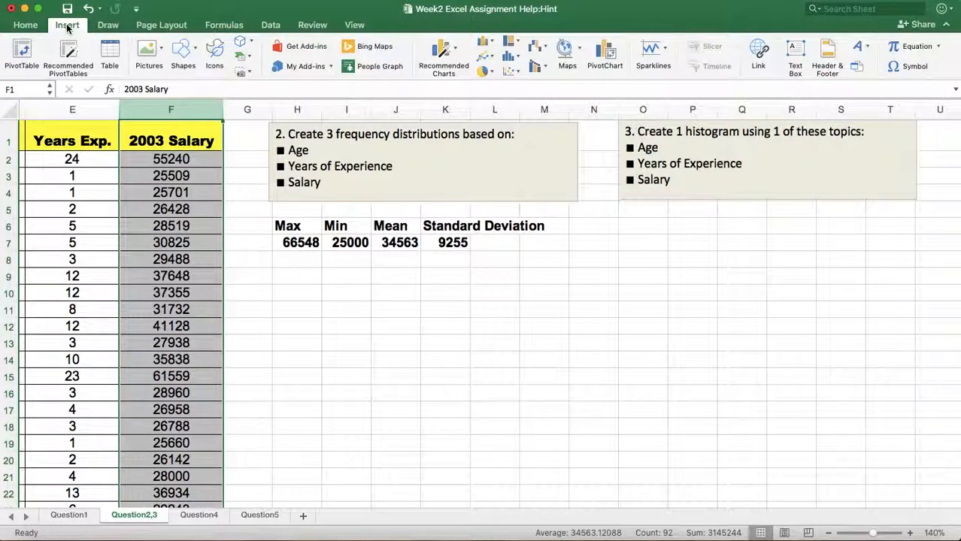
click(509, 56)
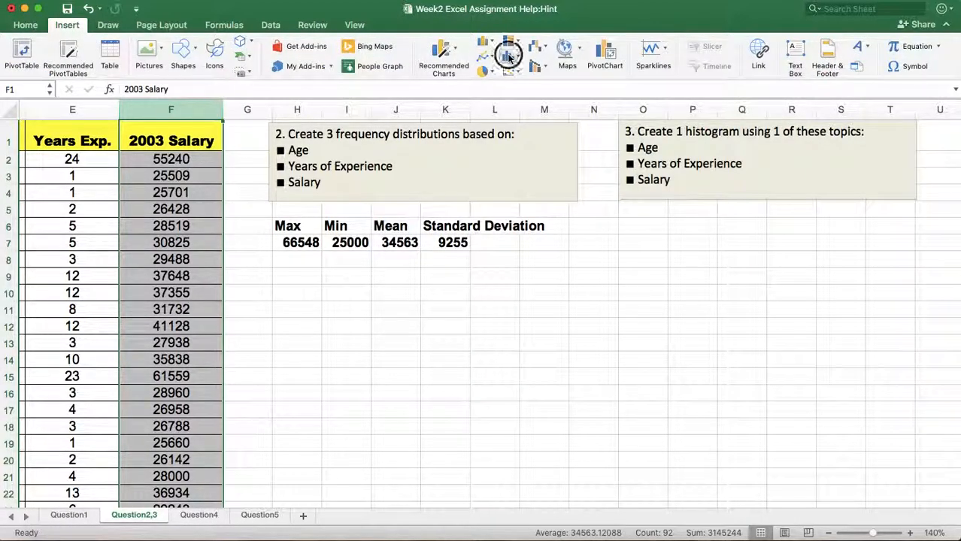
click(535, 119)
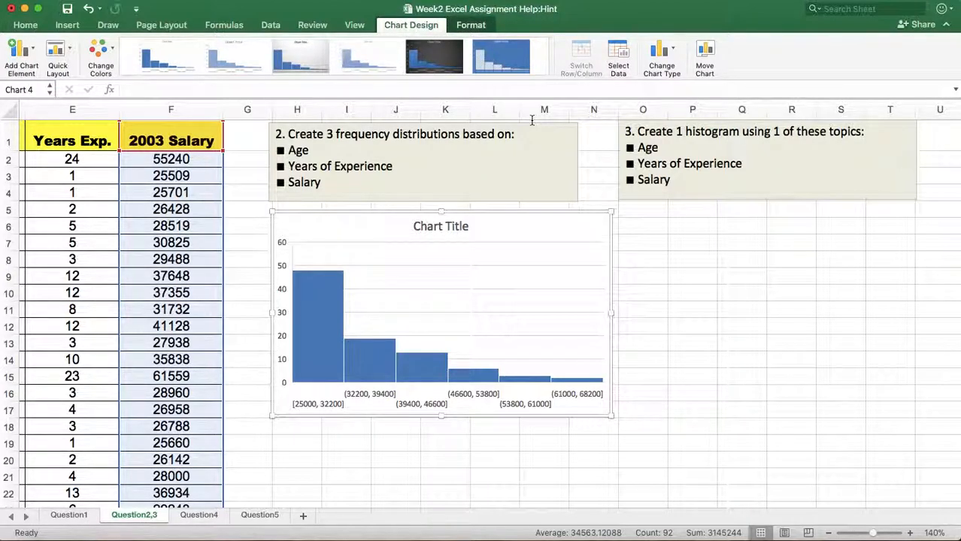
Open the histogram's data series formatting options and move the chart just below the Max, Min, Mean and Standard Deviation values.
mouse_move(358, 362)
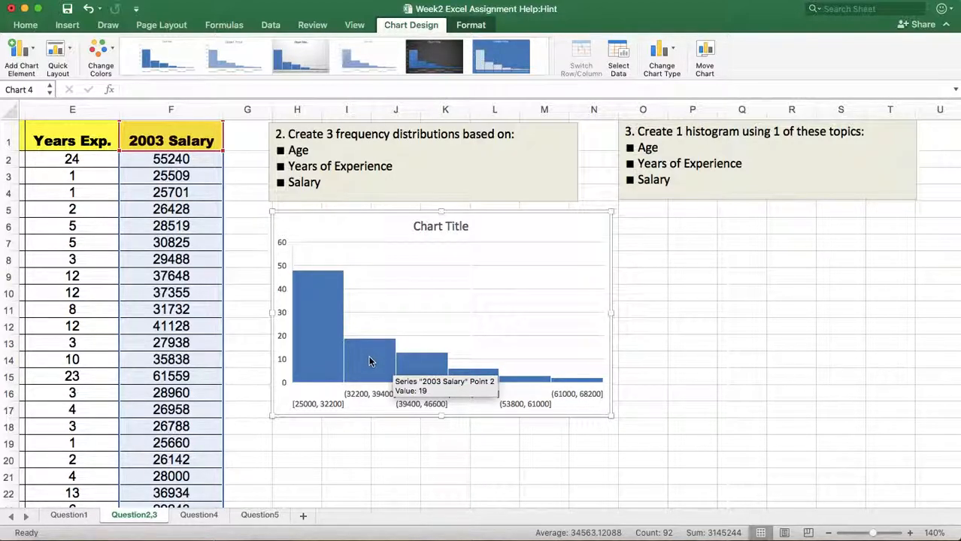
right_click(370, 361)
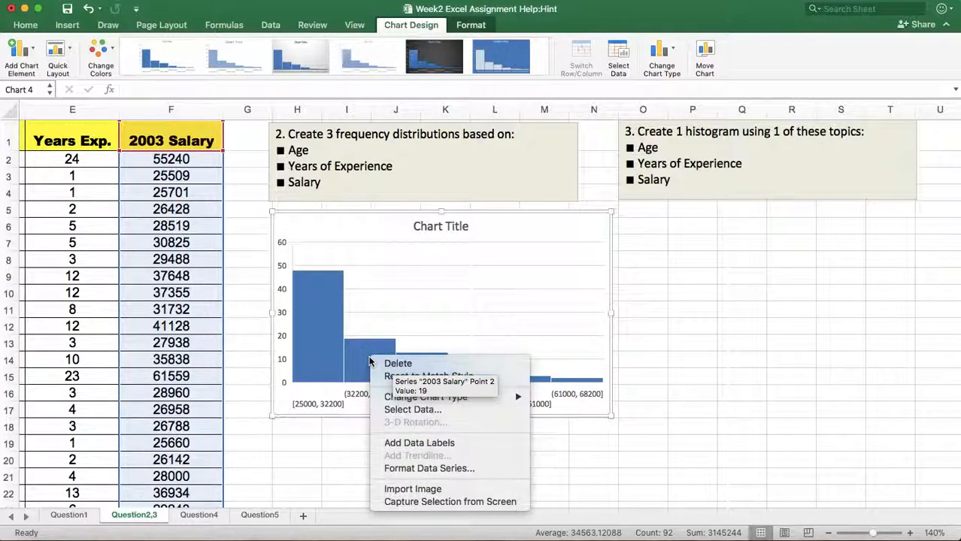
click(431, 469)
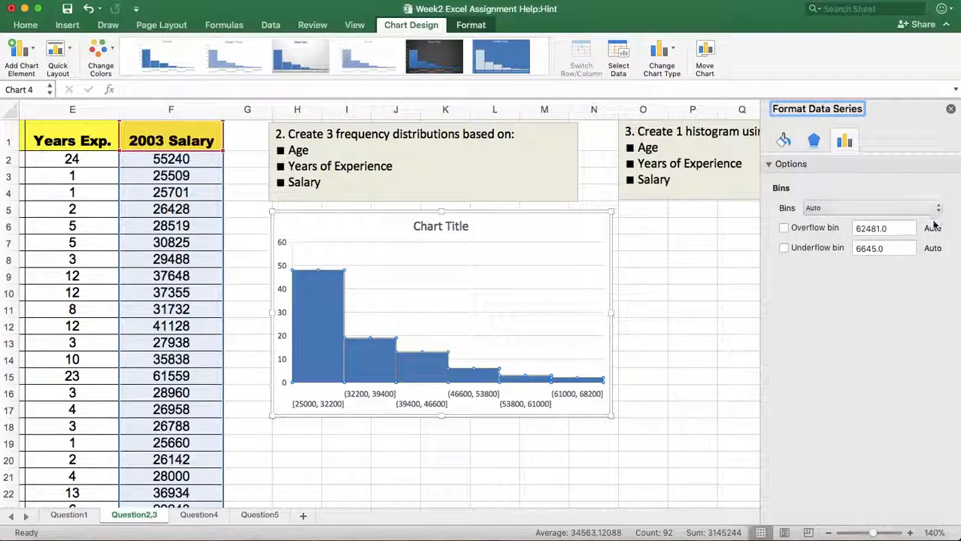
drag(347, 225, 338, 280)
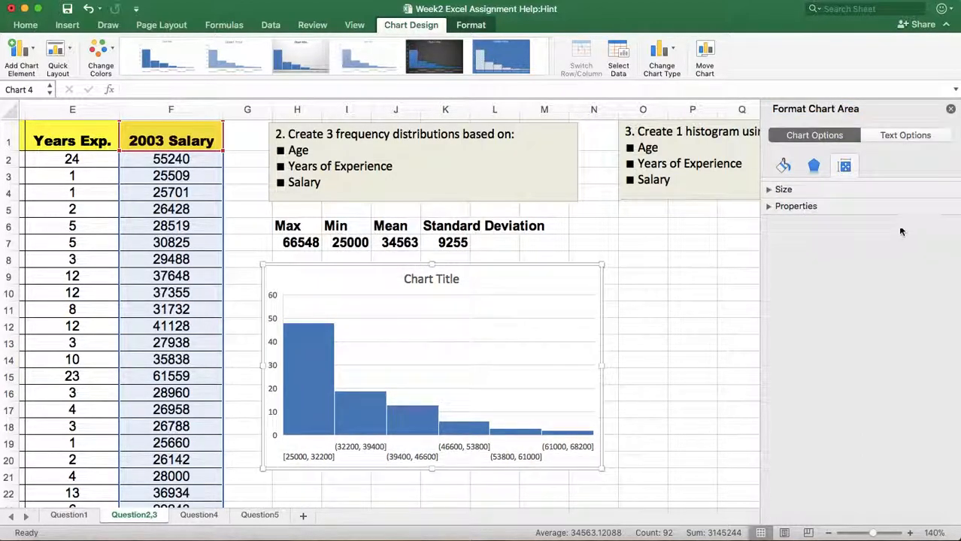
Set the histogram's bins to a bin width of 10000 and enable an overflow bin at 65000.
right_click(376, 423)
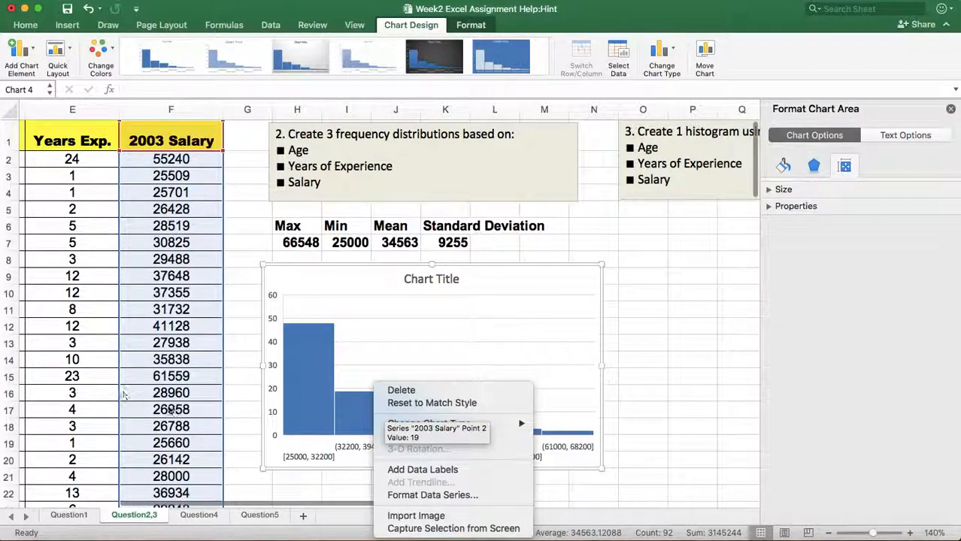
click(444, 497)
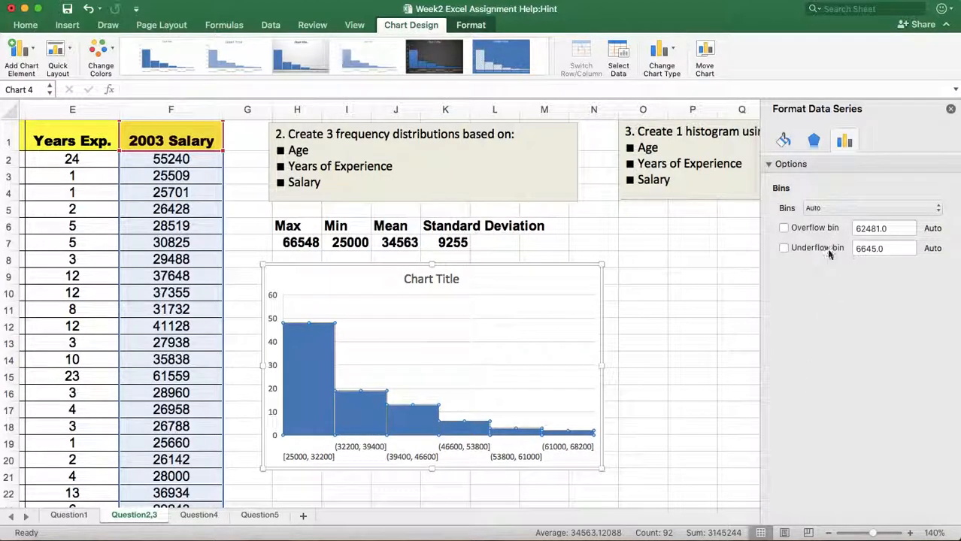
click(938, 210)
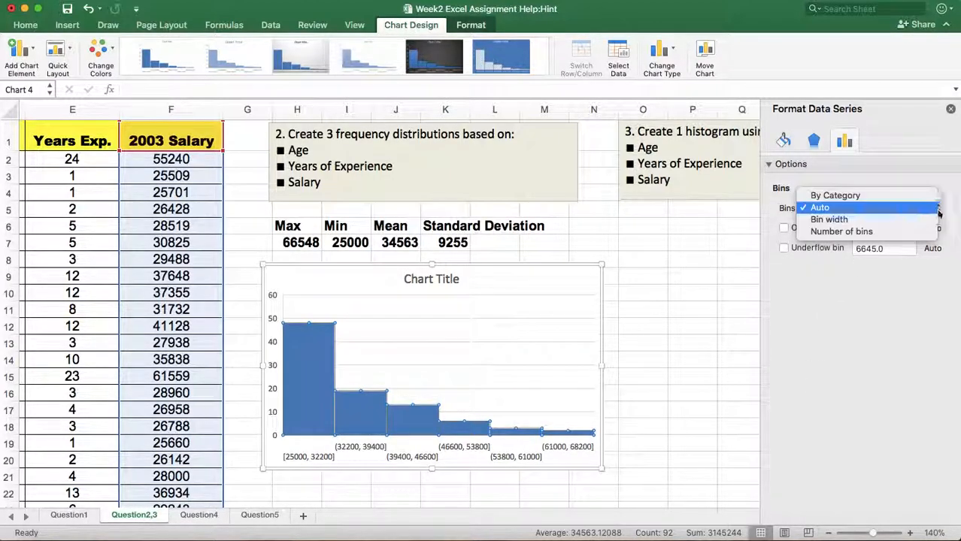
click(830, 220)
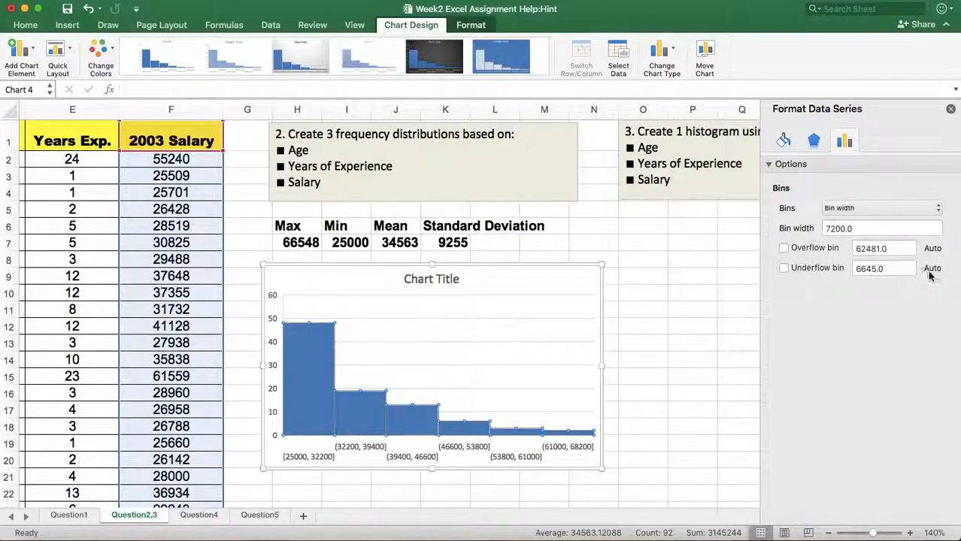
click(859, 230)
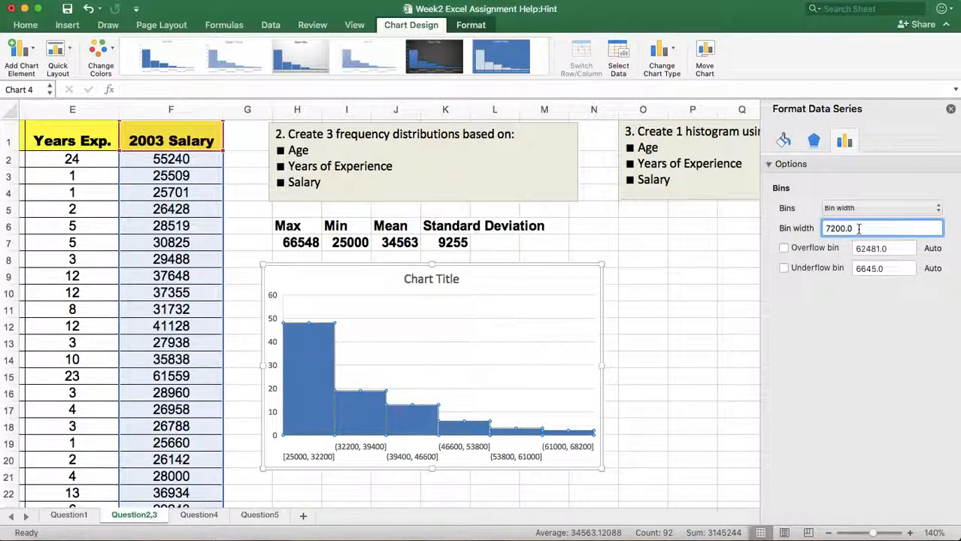
text(1)
click(784, 248)
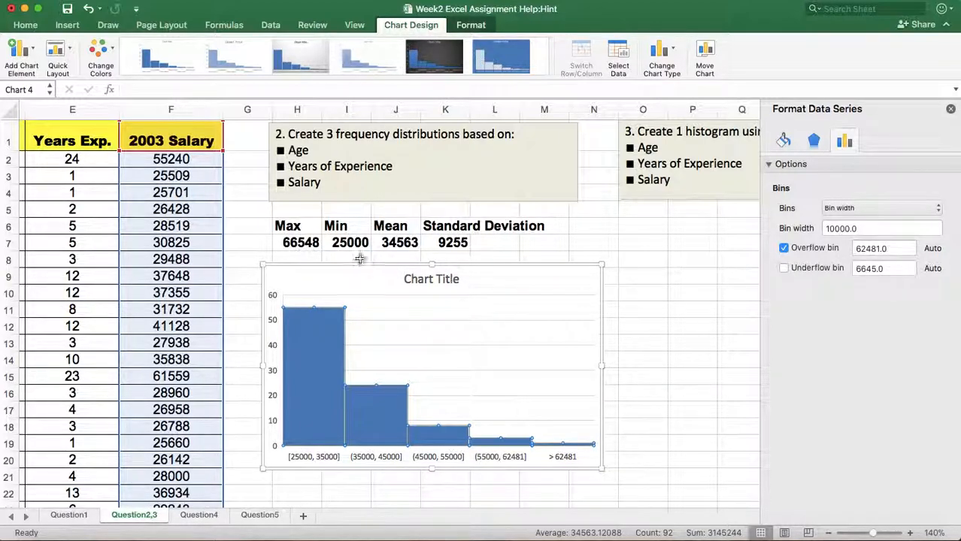
click(890, 250)
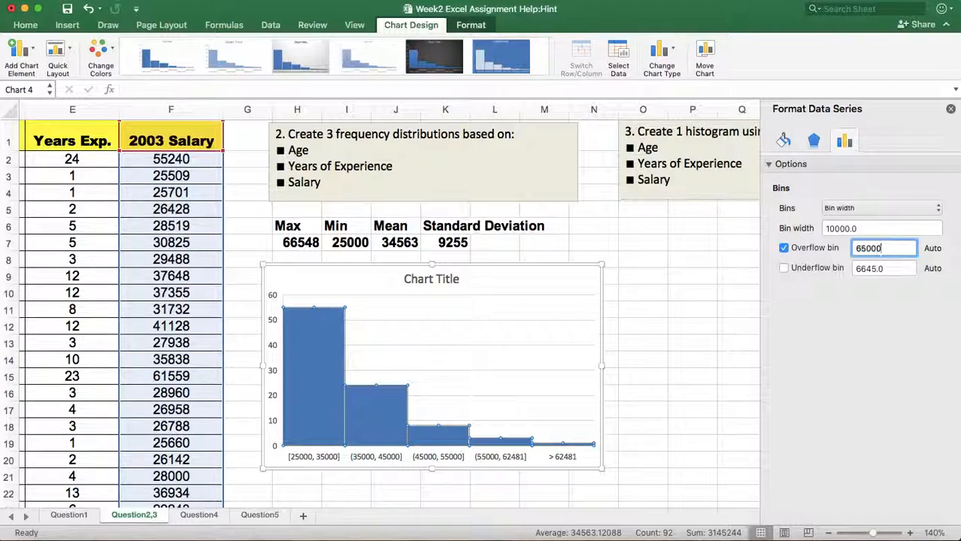
Enable the histogram's underflow bin, check the Min salary in I7, and set the underflow value to 25000.
click(784, 269)
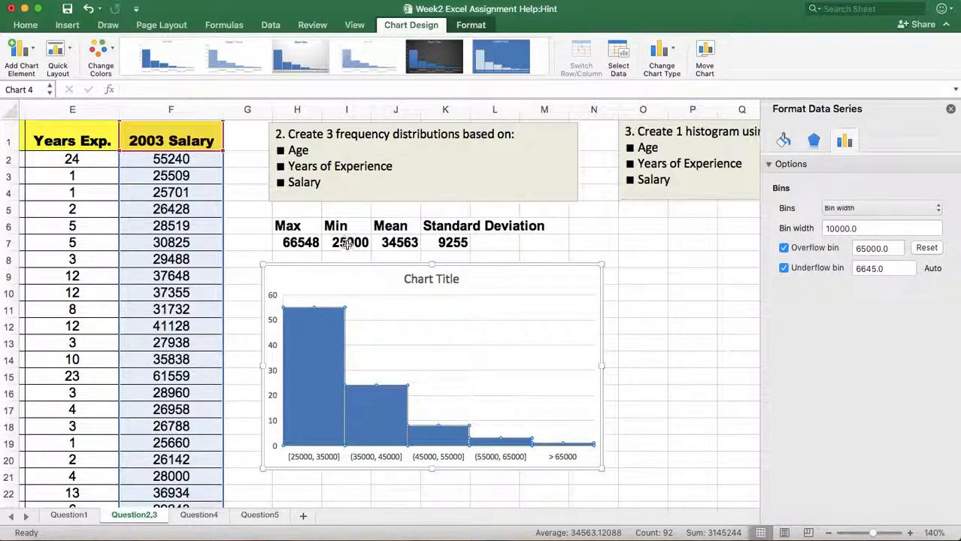
click(350, 242)
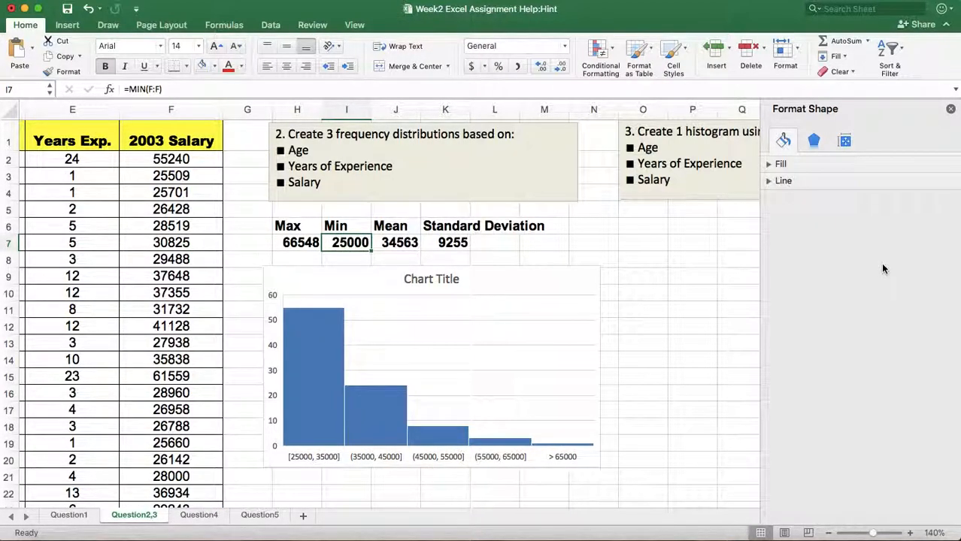
mouse_move(282, 420)
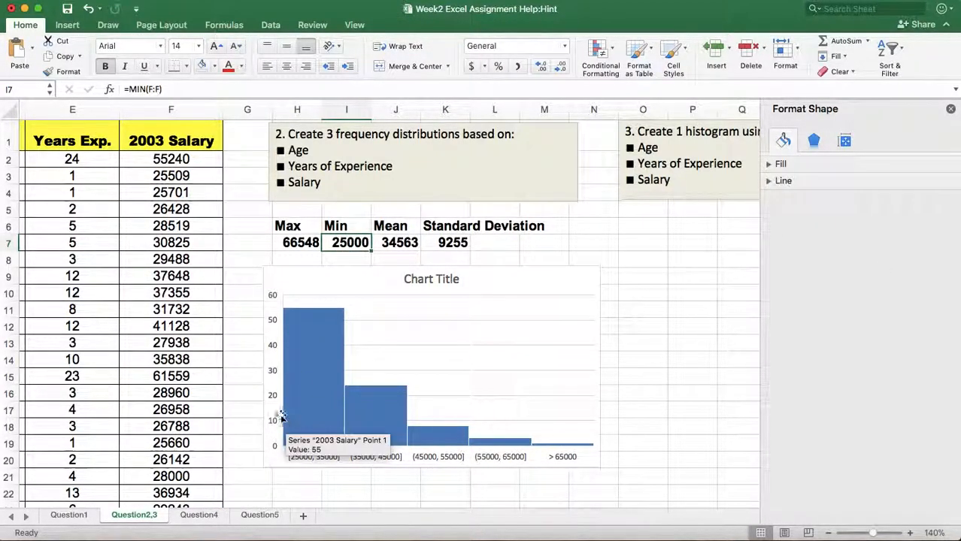
right_click(324, 388)
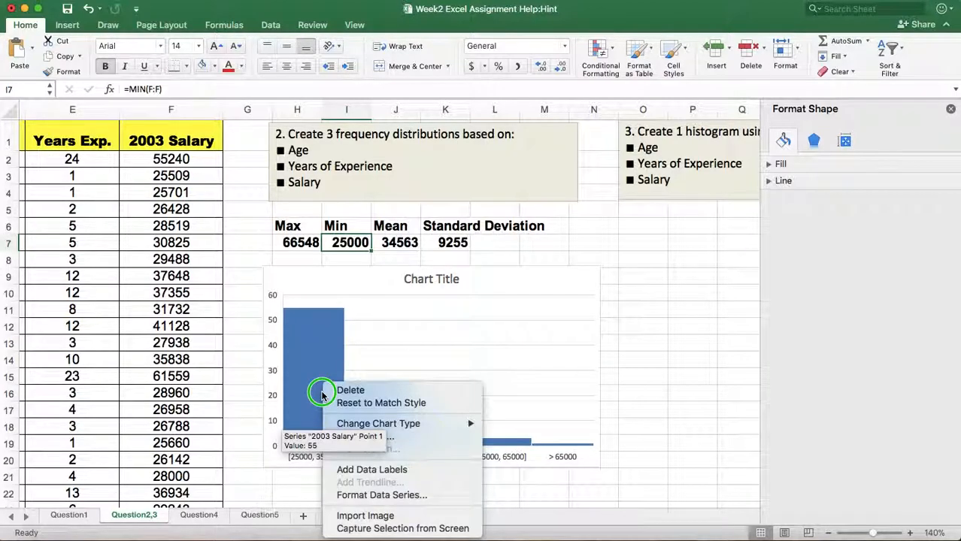
click(380, 496)
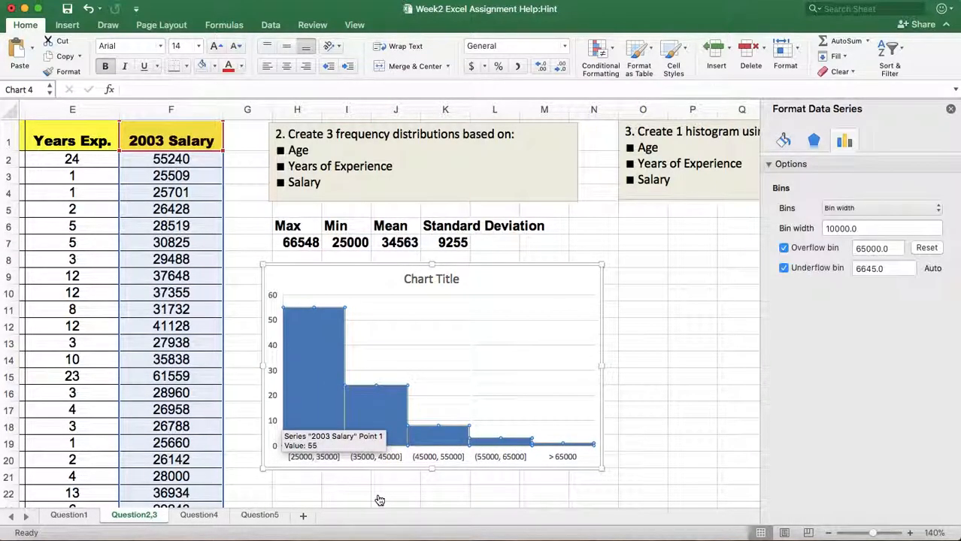
click(894, 268)
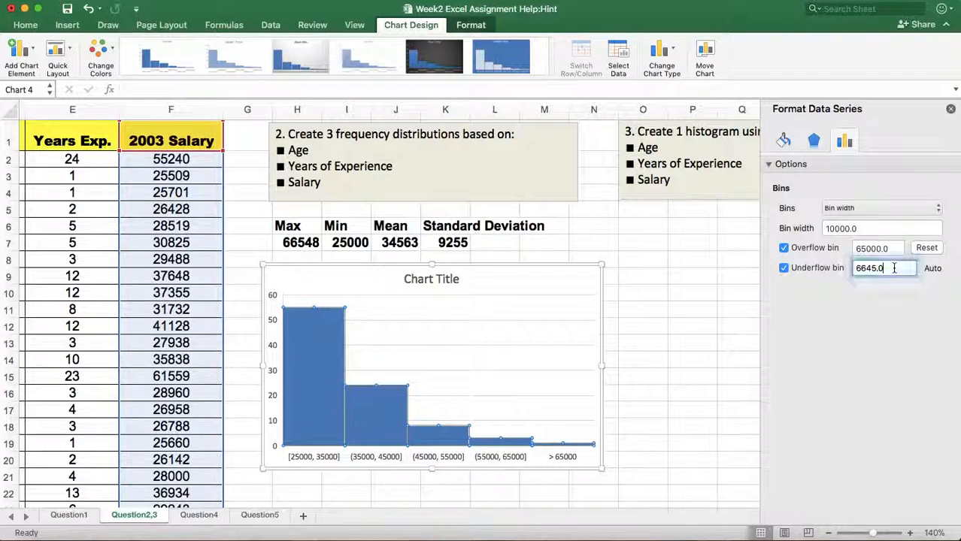
key(BackSpace)
key(BackSpace)
key(BackSpace)
key(BackSpace)
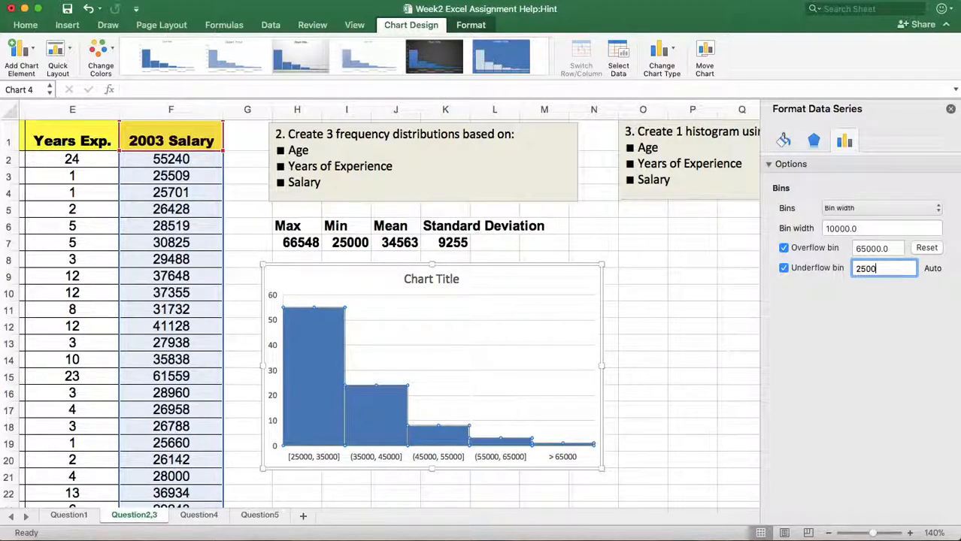
key(Return)
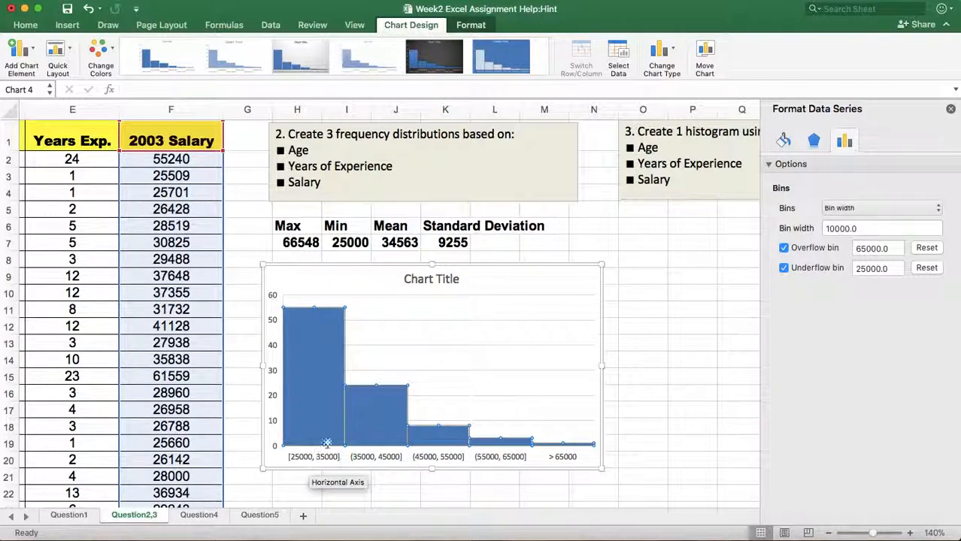
Add data labels to the histogram's bars and close the series formatting options.
mouse_move(360, 418)
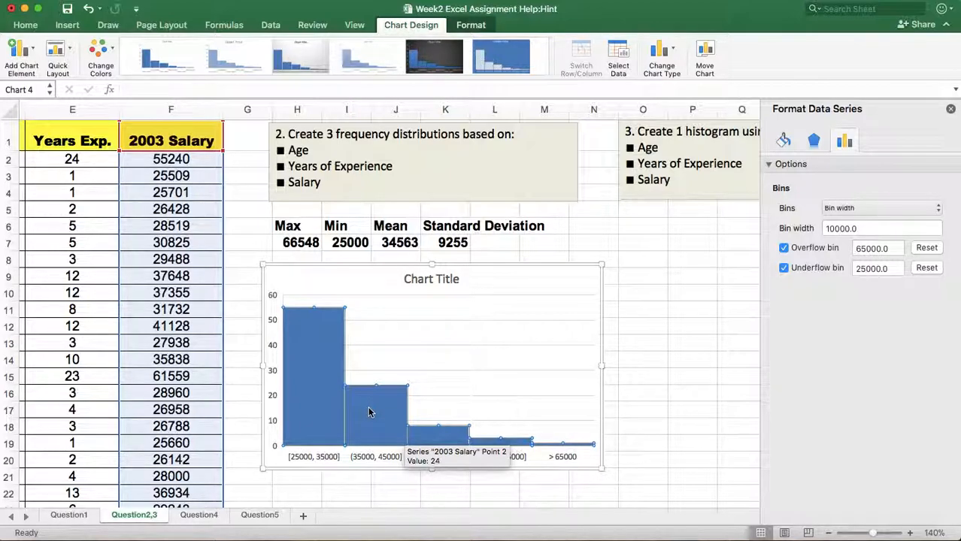
right_click(368, 412)
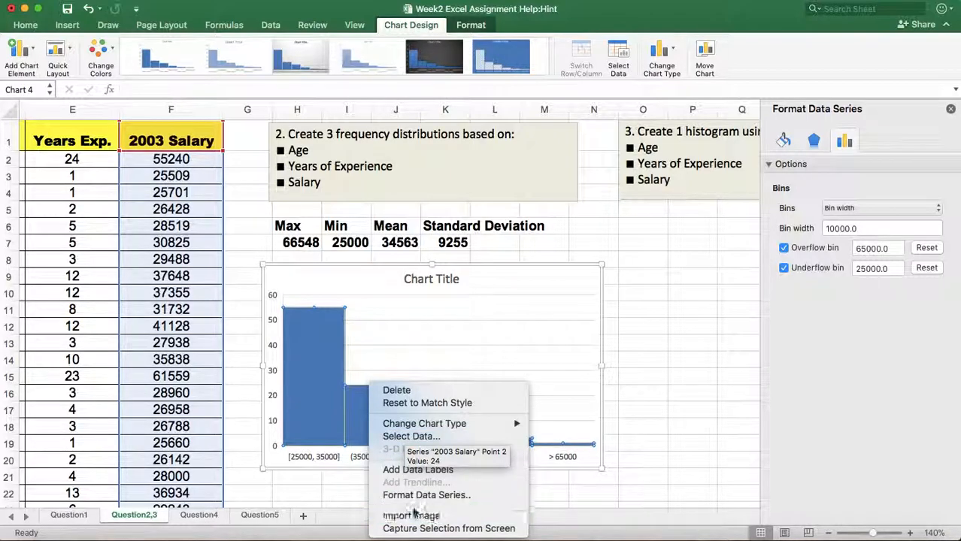
click(397, 471)
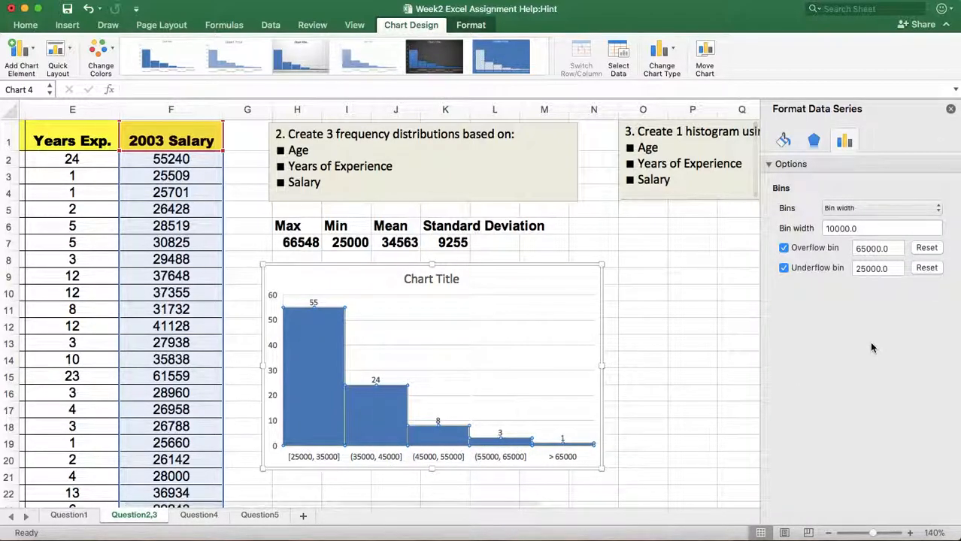
click(707, 341)
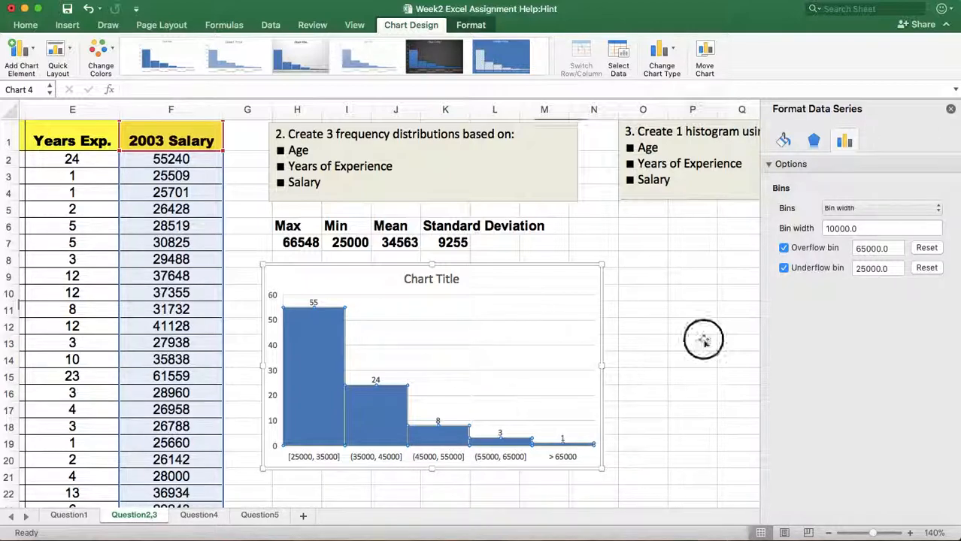
click(951, 110)
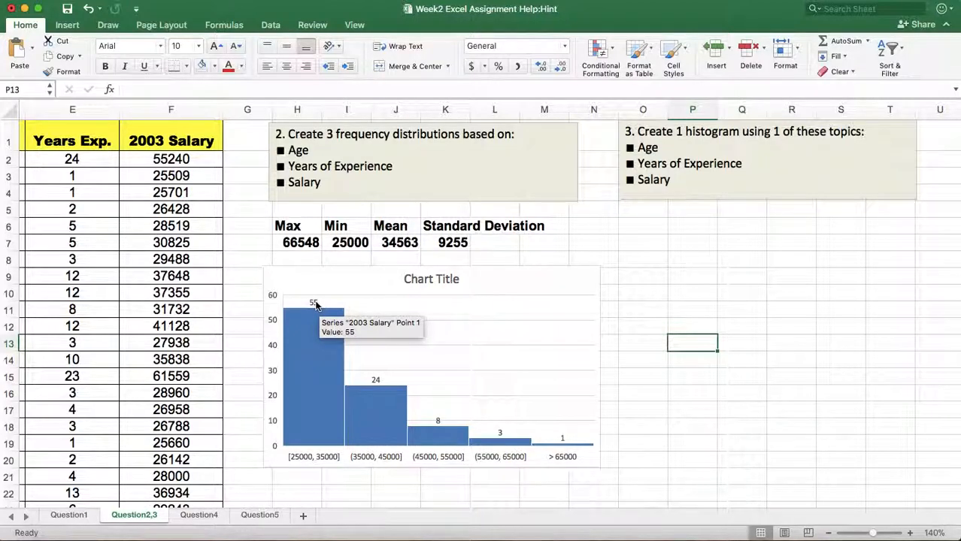
Replace the histogram's placeholder title with Salary.
right_click(442, 282)
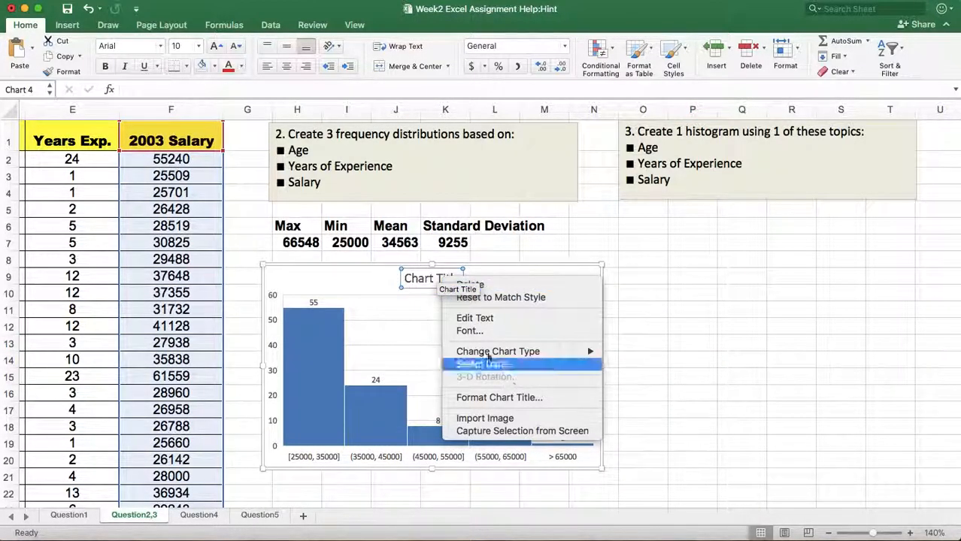
click(414, 278)
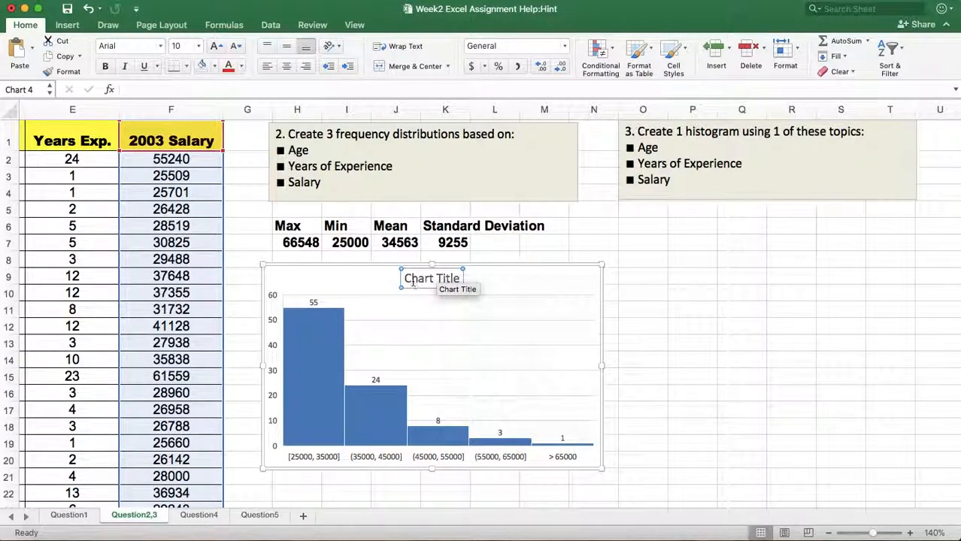
drag(438, 283, 454, 282)
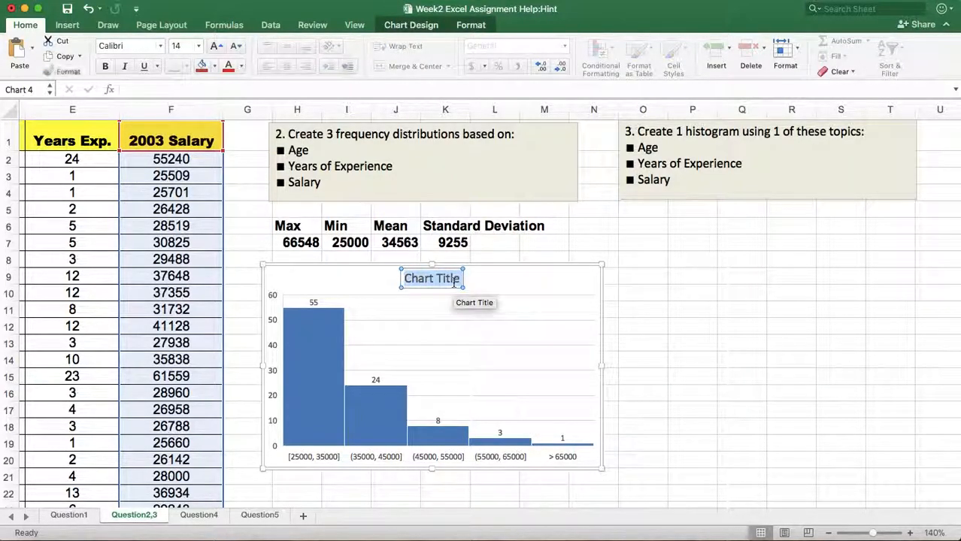
key(BackSpace)
text(Salary)
click(740, 326)
Review the finished Salary histogram and go to the Question4 sheet.
scroll(704, 369, down, 2)
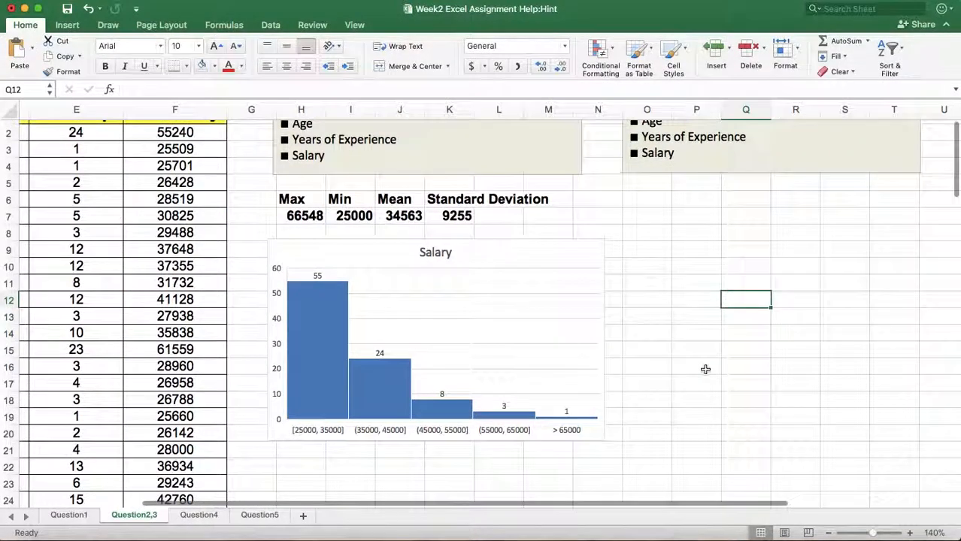
scroll(706, 369, up, 2)
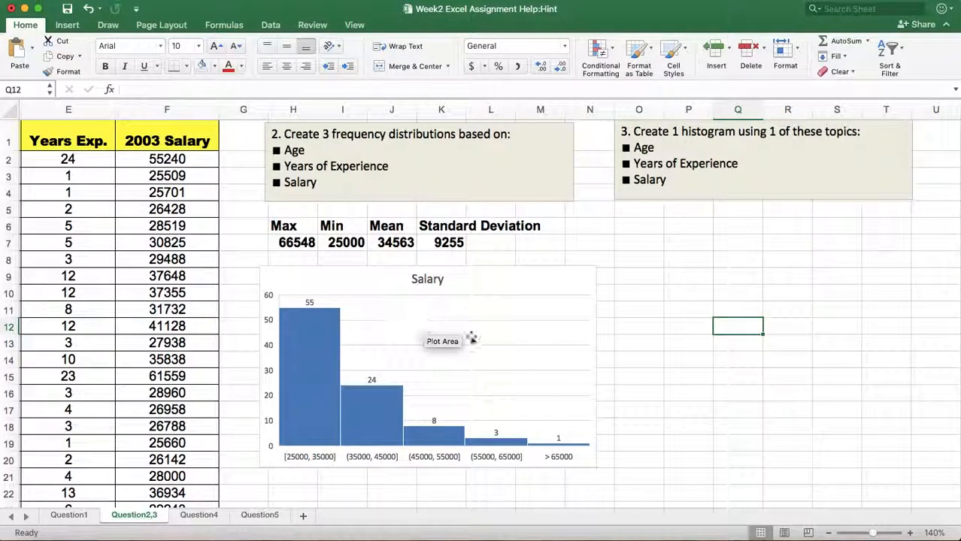
scroll(678, 328, down, 2)
scroll(678, 327, down, 4)
scroll(679, 327, left, 1)
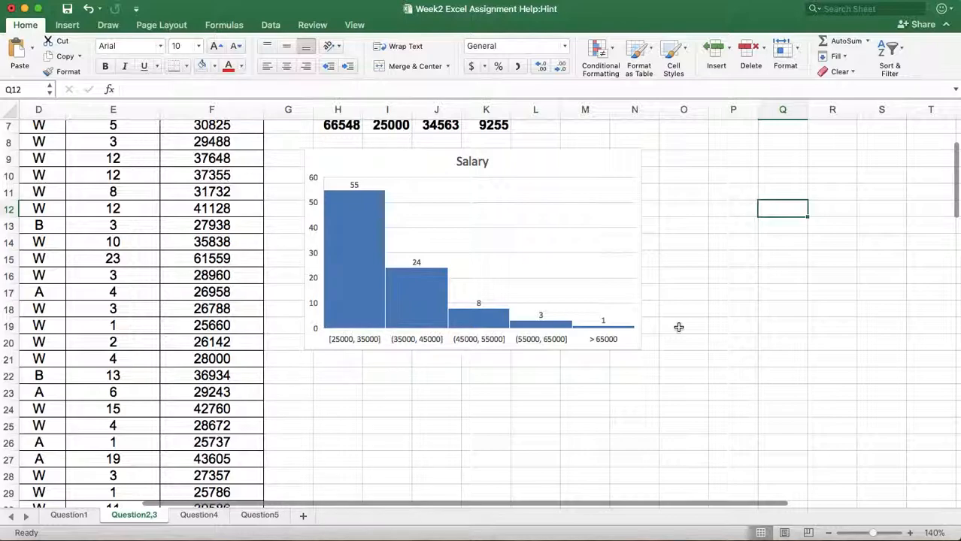
click(198, 516)
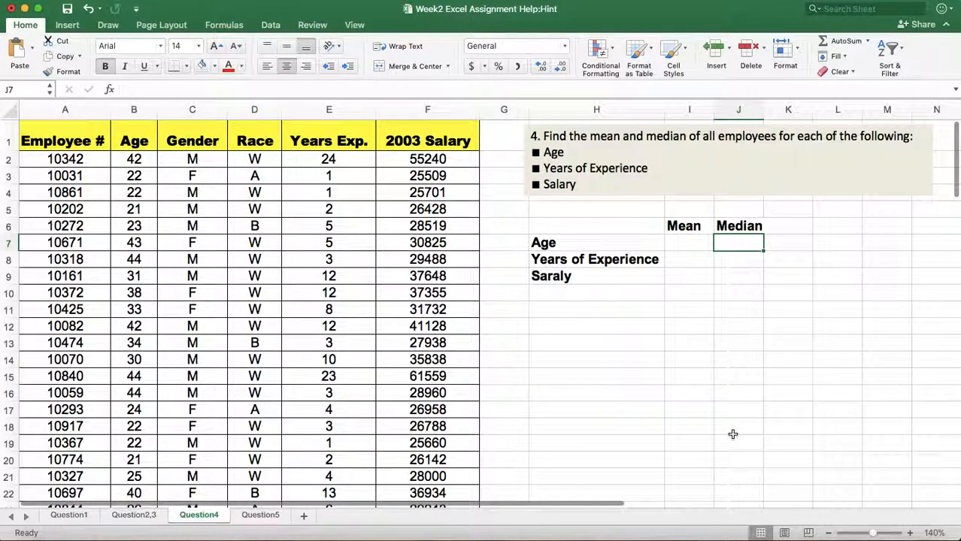
Calculate the mean age of all employees in I7 with the formula =average(B:B).
scroll(723, 414, right, 1)
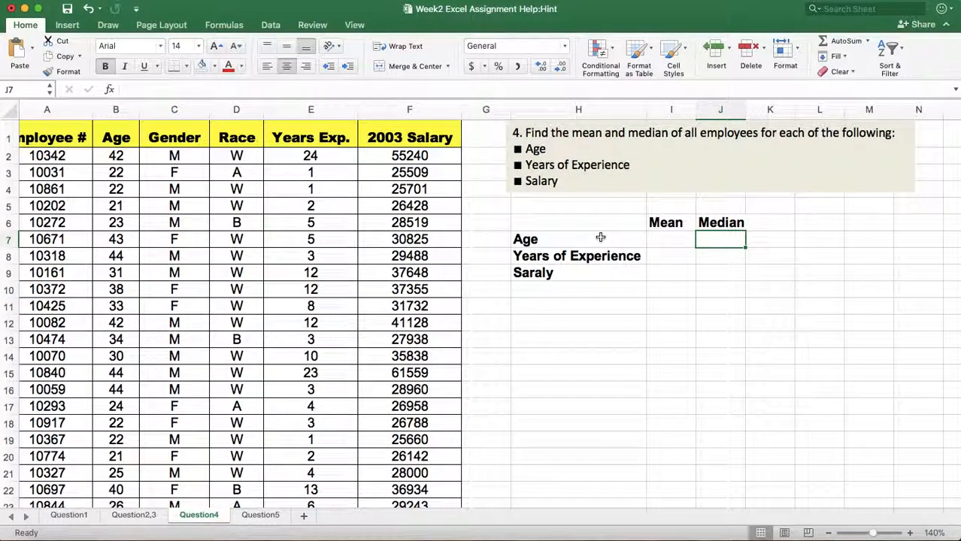
click(672, 239)
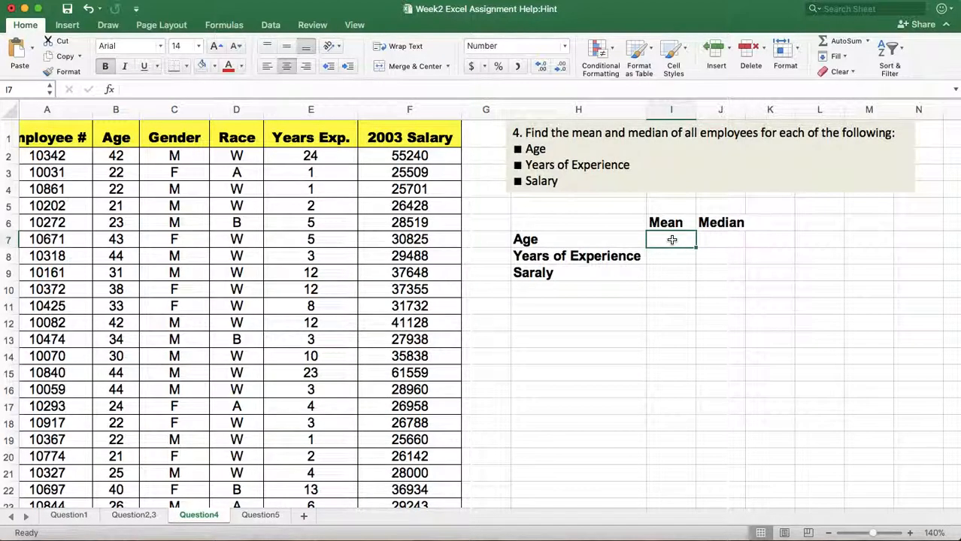
text(=)
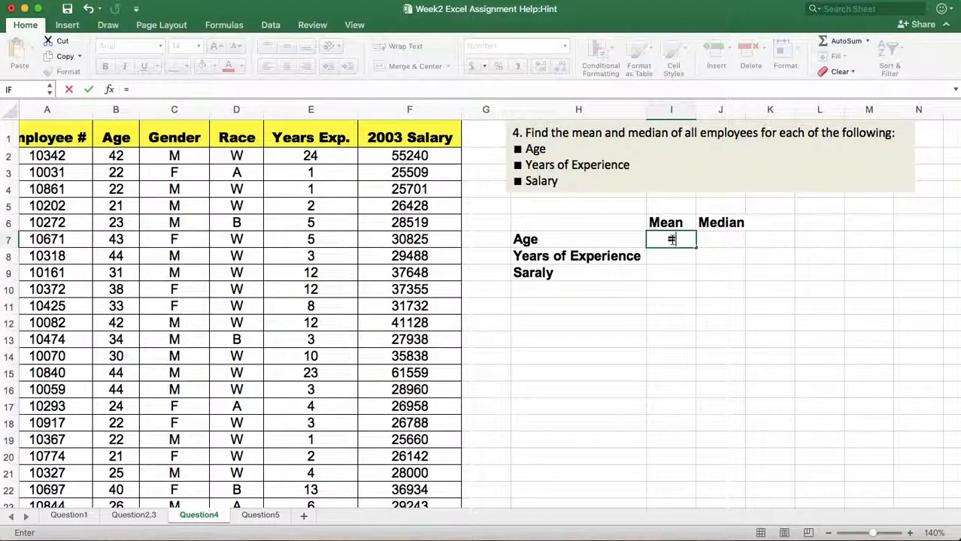
text(averag)
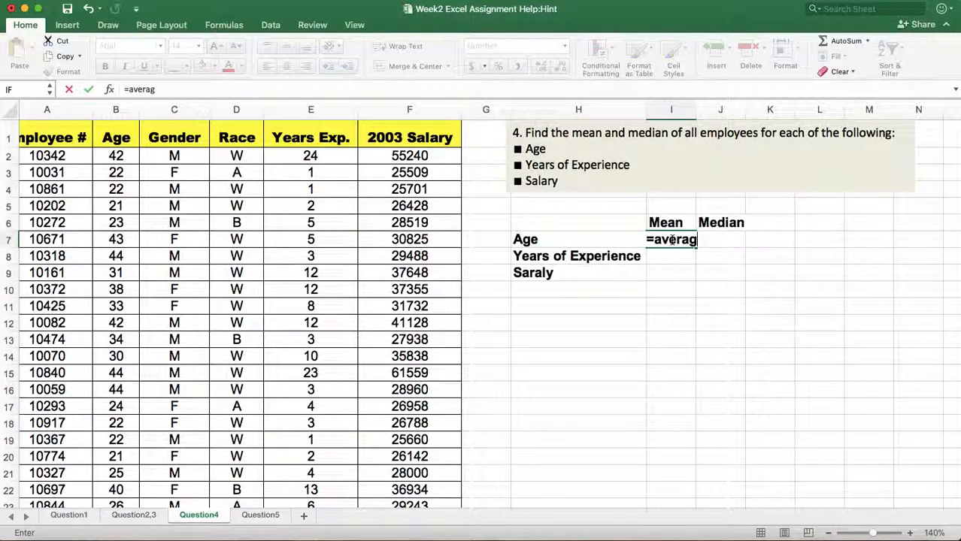
text(e()
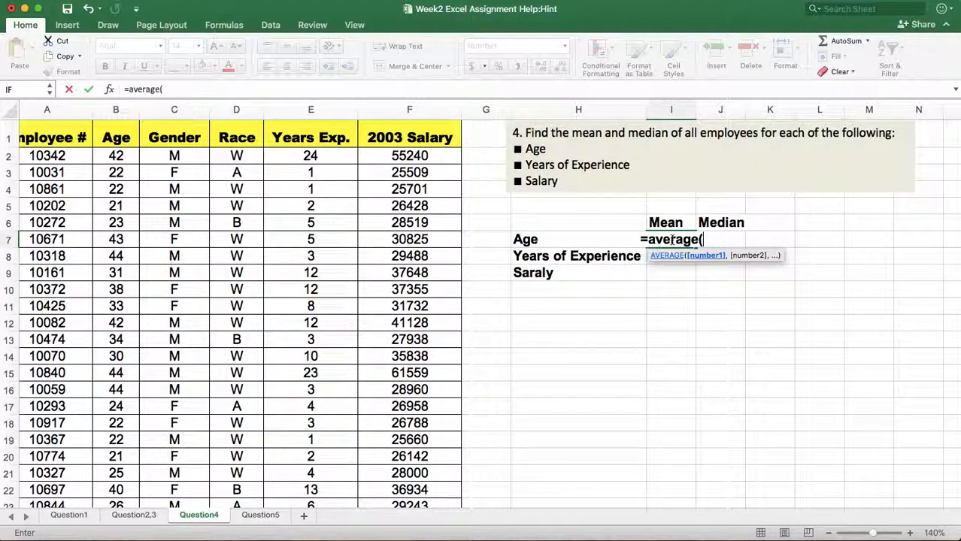
click(114, 108)
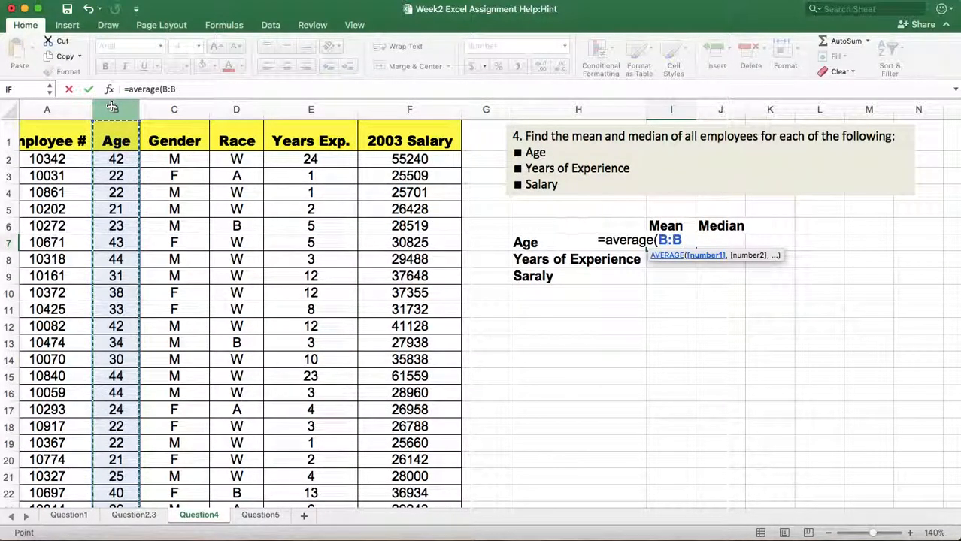
text())
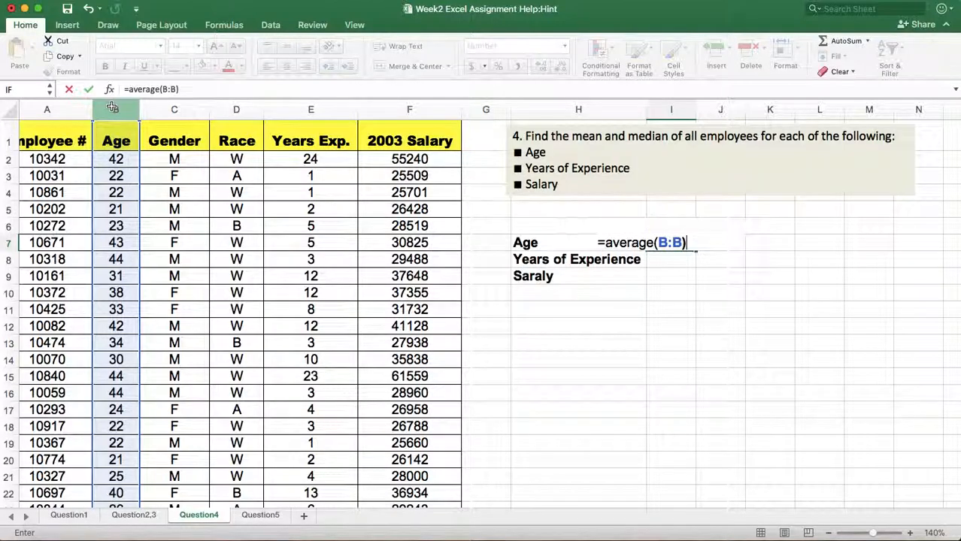
key(Return)
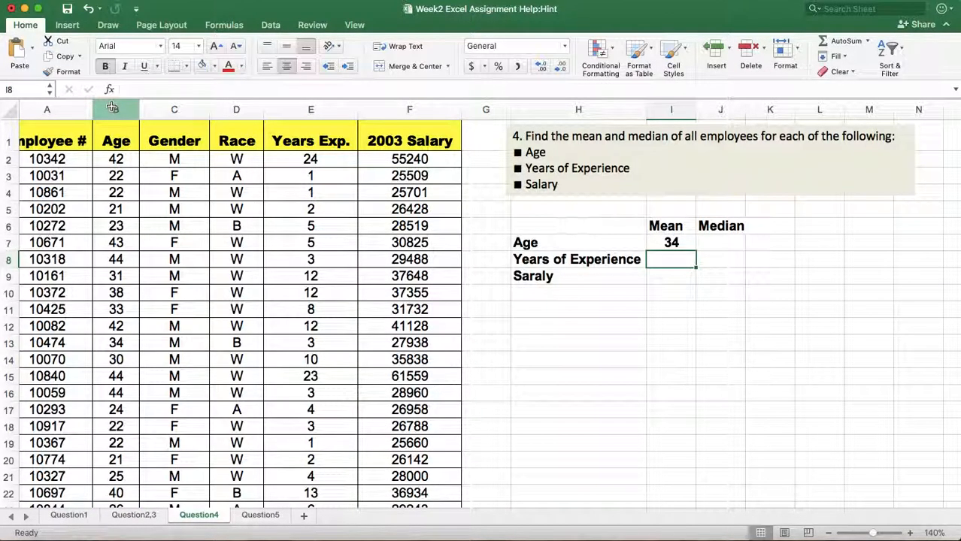
click(729, 243)
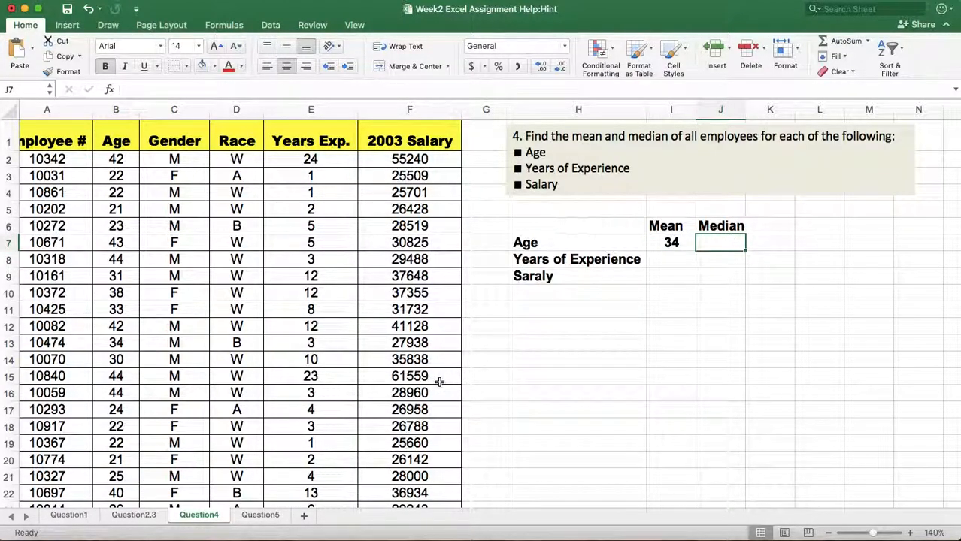
On the Question5 sheet, enter M as the Gender criterion in J9.
click(260, 516)
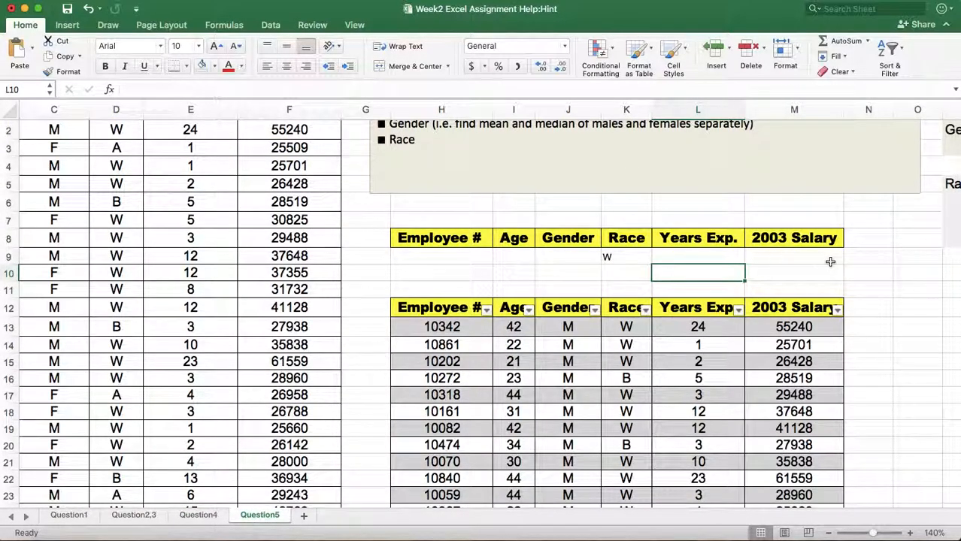
scroll(830, 261, down, 2)
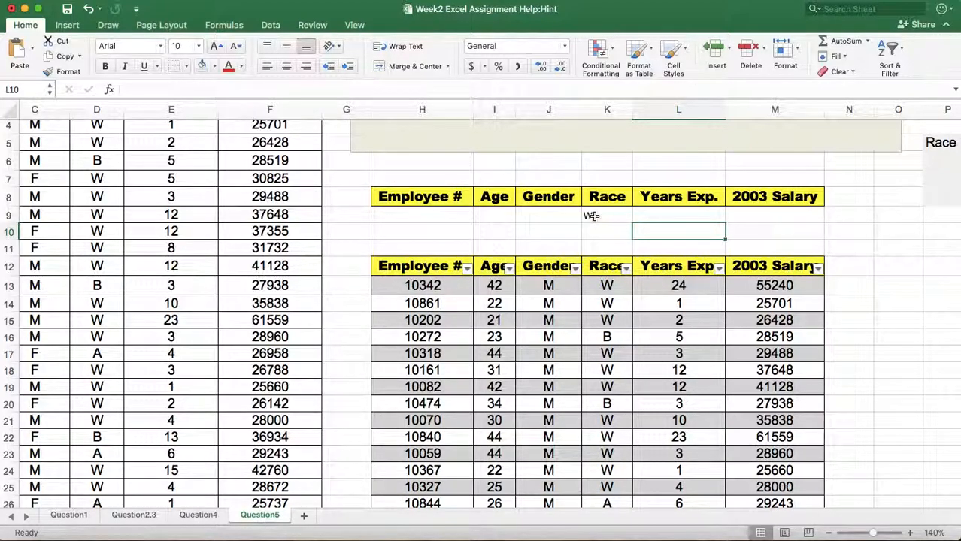
click(569, 215)
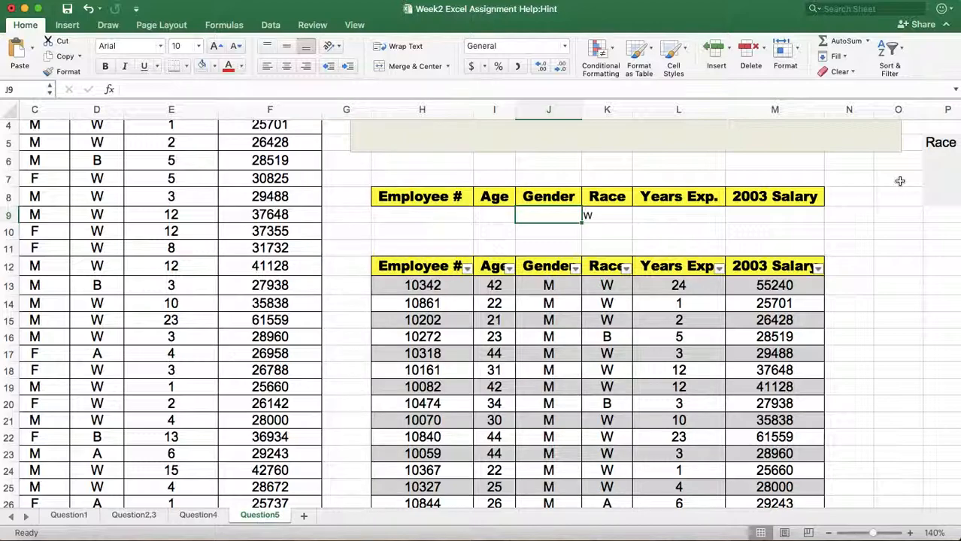
text(M)
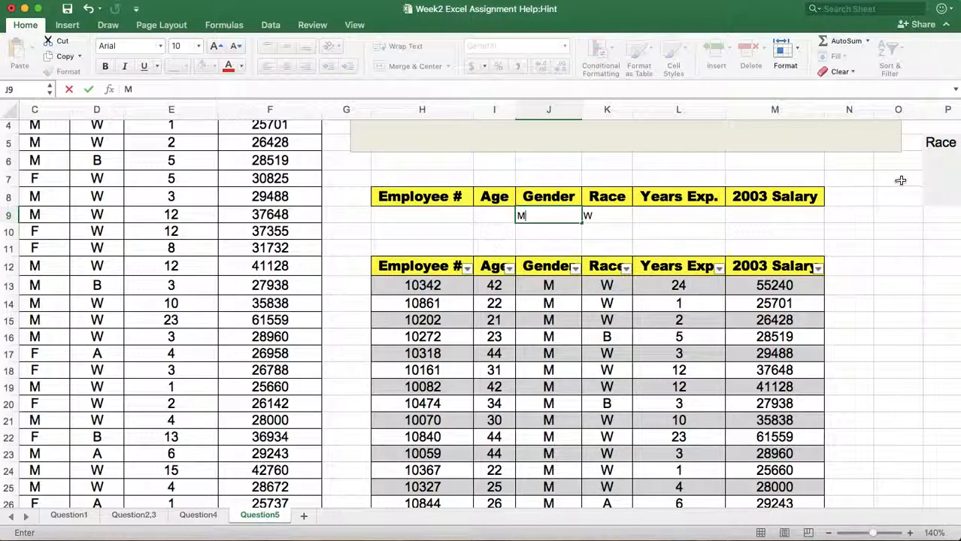
Enter >= as the Years Exp. criterion in L9.
click(674, 215)
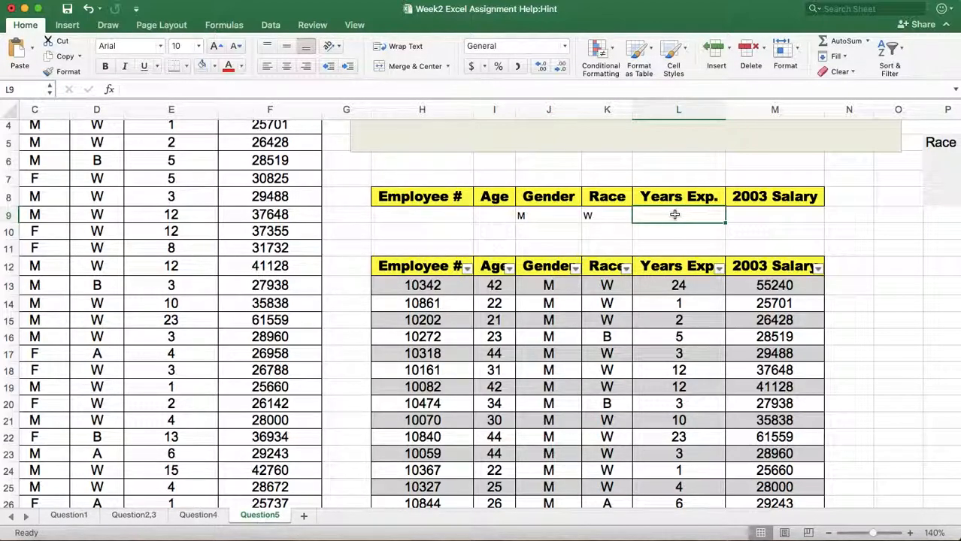
text(>=)
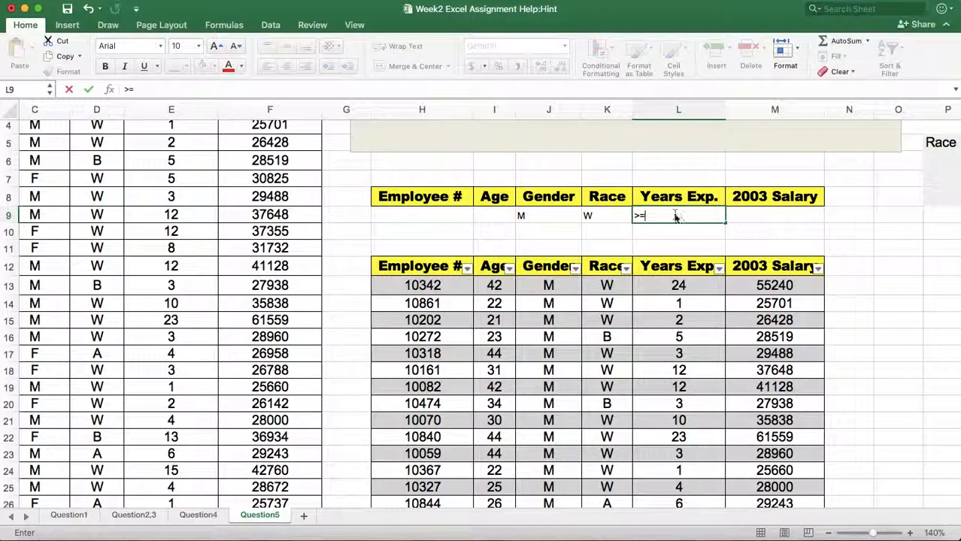
click(880, 262)
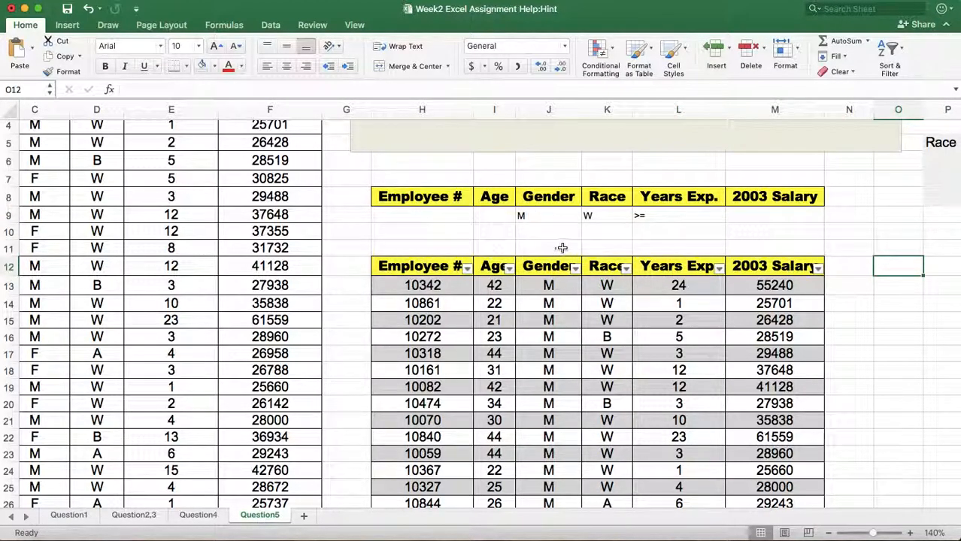
Try an in-place Advanced Filter of the employee list A1:F92 using the criteria range J8:L9, and undo it.
click(272, 215)
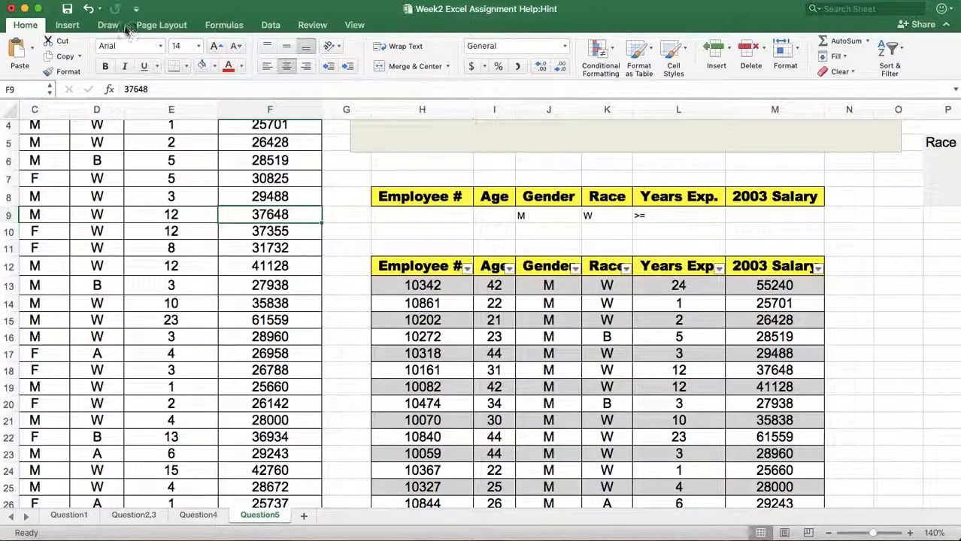
click(271, 27)
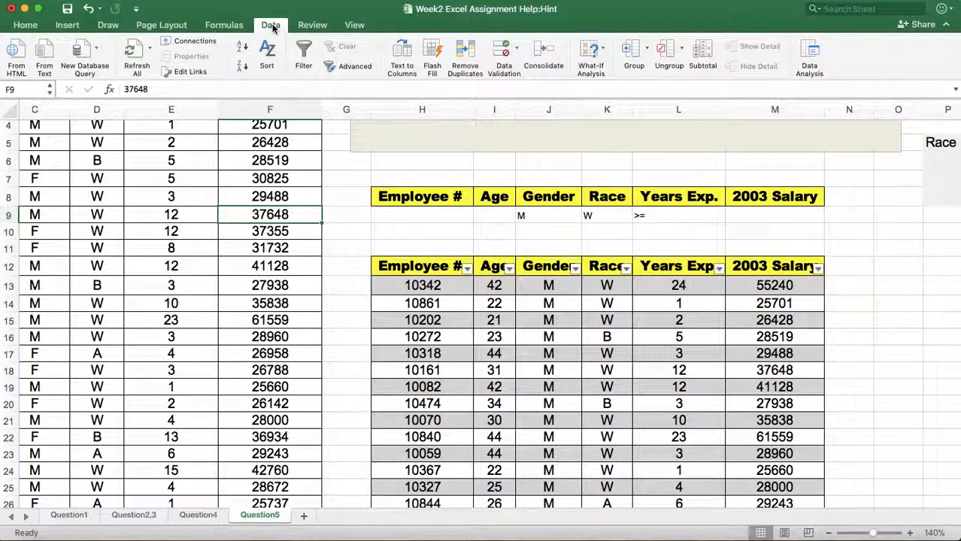
click(351, 67)
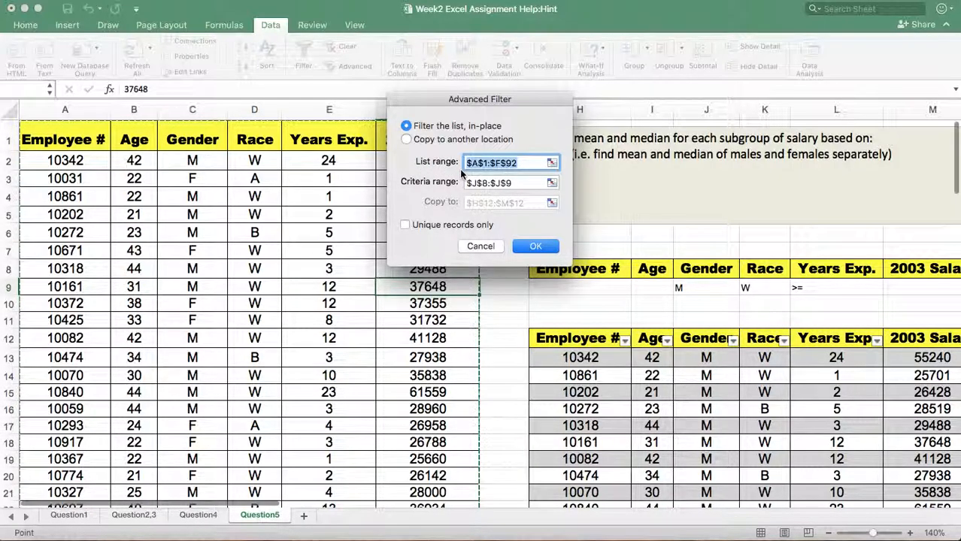
click(515, 183)
key(BackSpace)
key(BackSpace)
key(BackSpace)
key(BackSpace)
key(BackSpace)
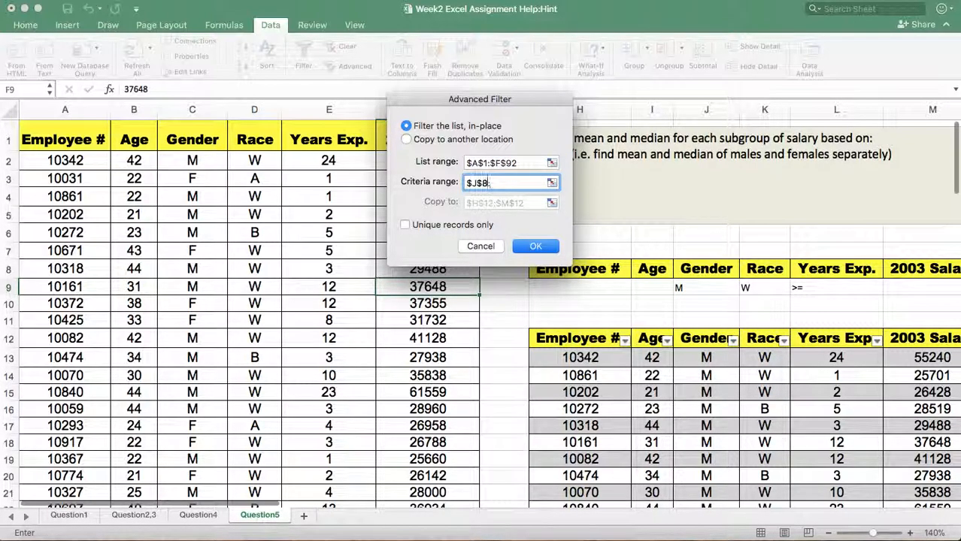
drag(490, 179, 829, 289)
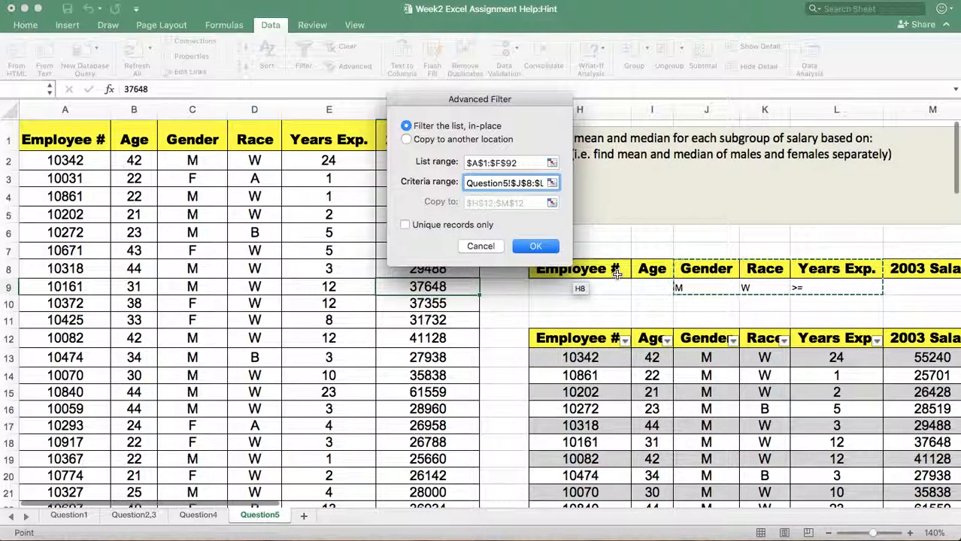
click(534, 247)
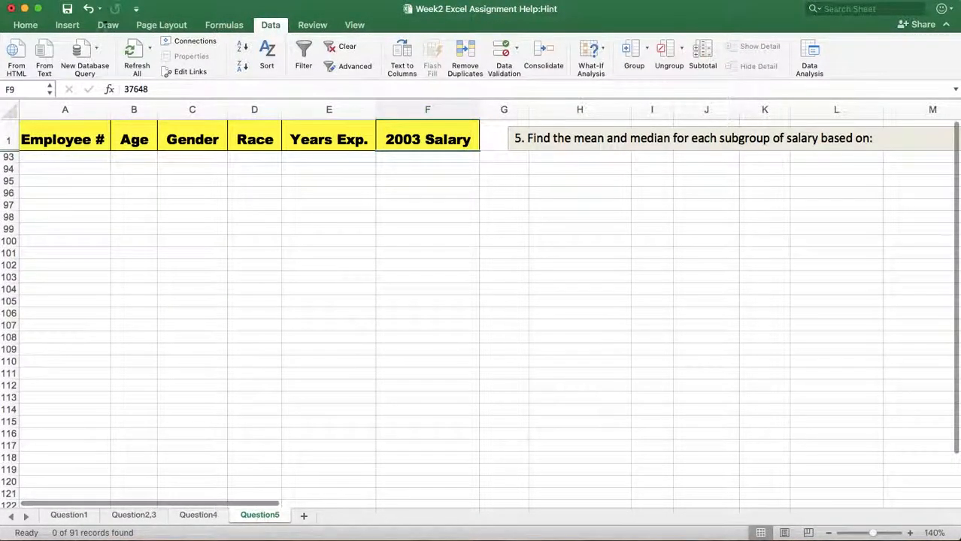
click(88, 9)
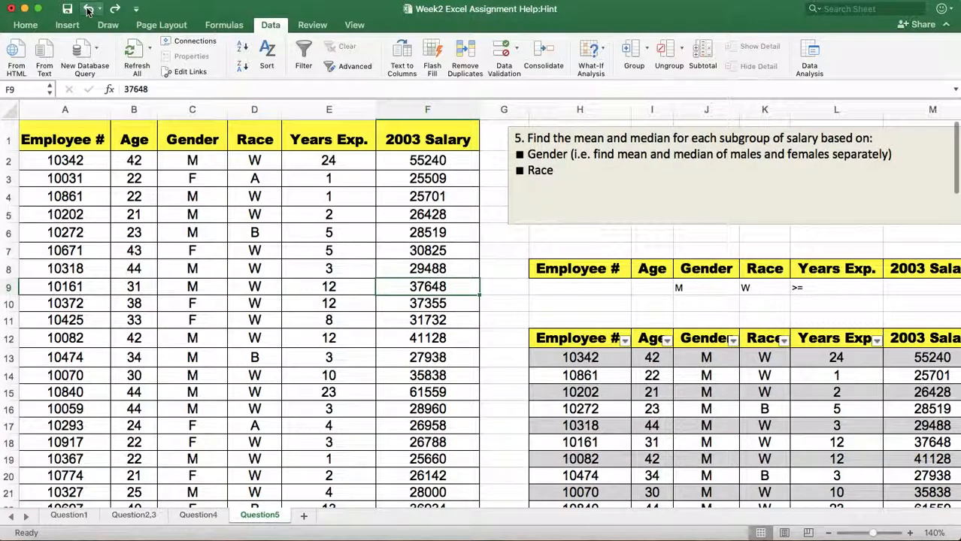
click(652, 307)
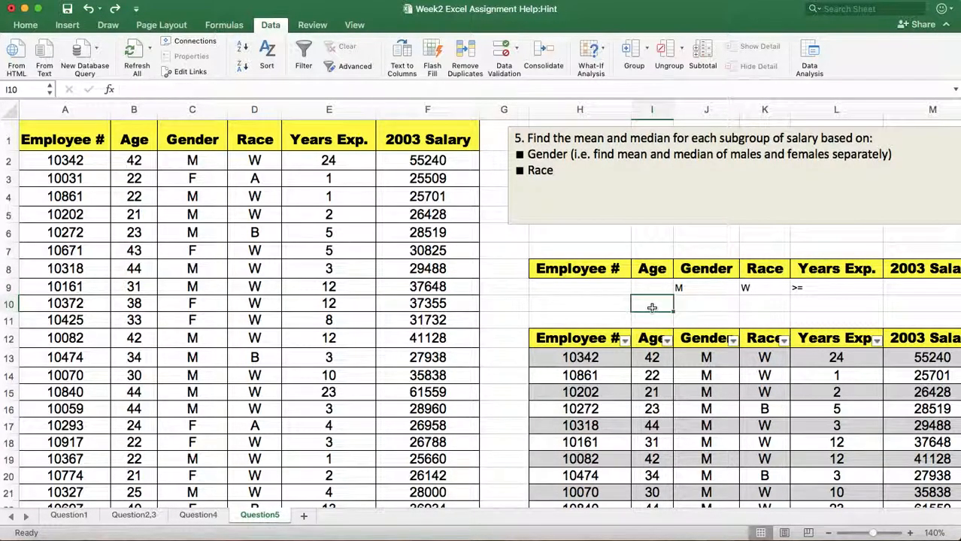
Run the in-place Advanced Filter again with the criteria range cleared and reselected as J8:L9, and undo the filtering.
click(389, 273)
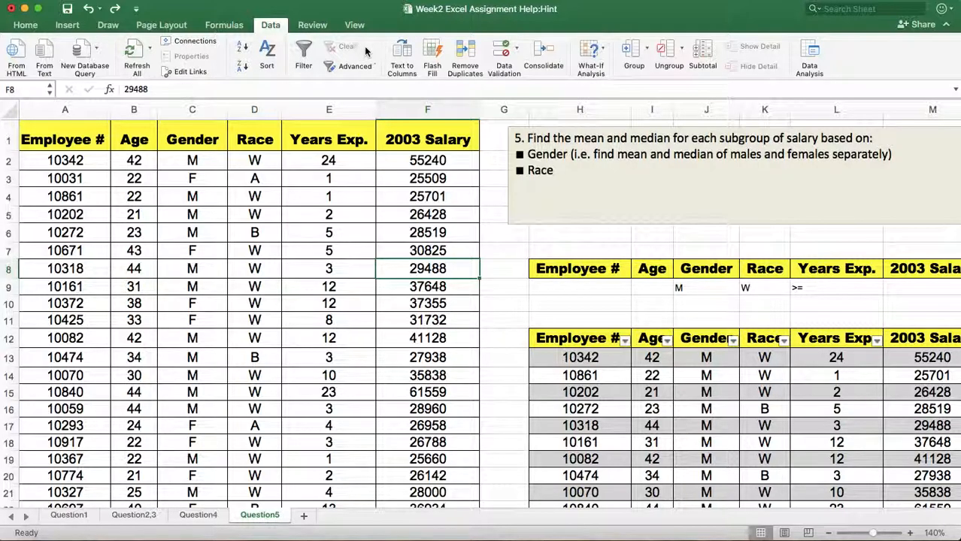
click(347, 67)
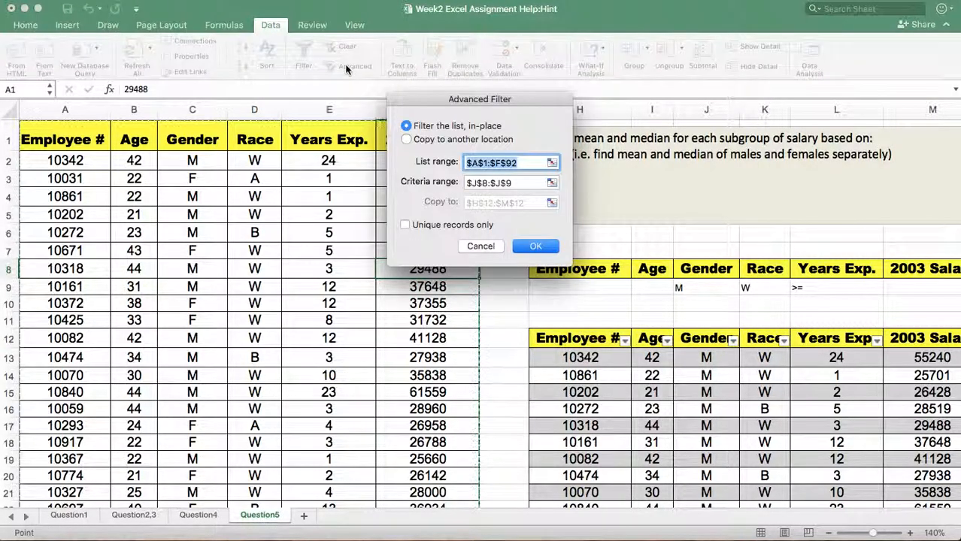
click(521, 183)
click(521, 183)
key(BackSpace)
key(BackSpace)
key(BackSpace)
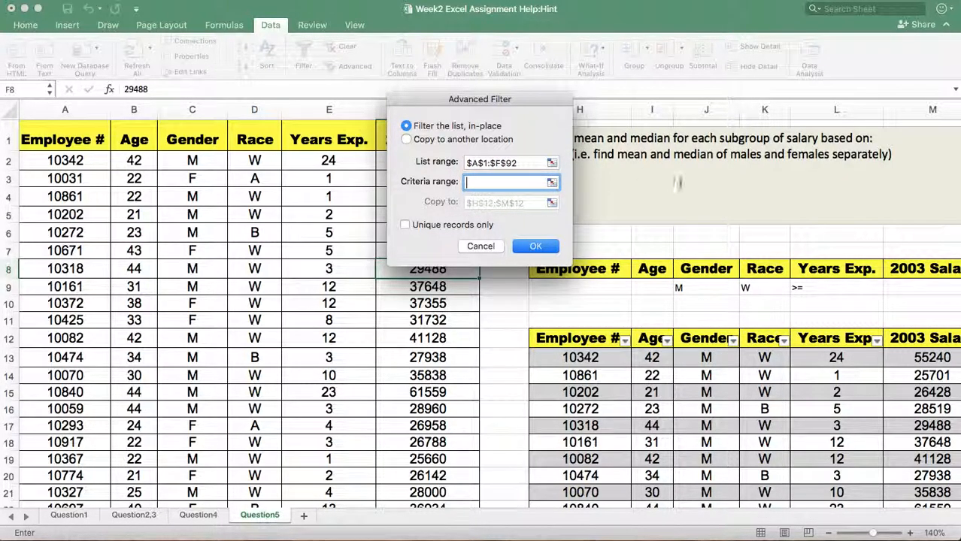
drag(691, 269, 835, 290)
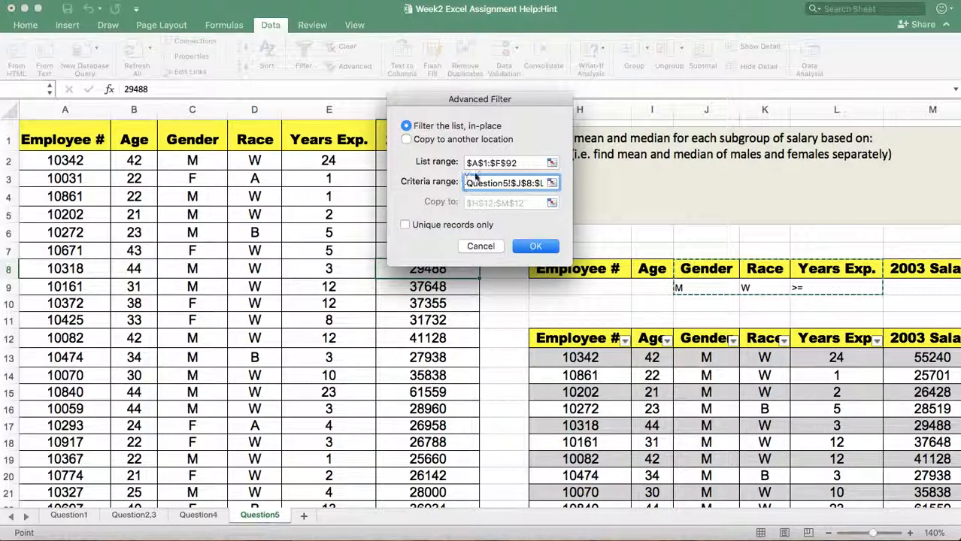
click(535, 246)
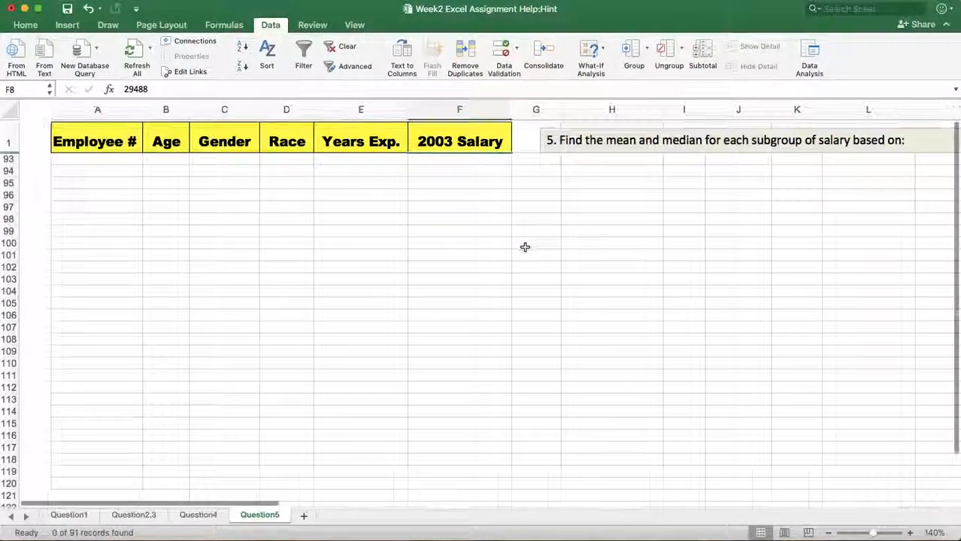
scroll(344, 274, down, 20)
scroll(345, 274, up, 20)
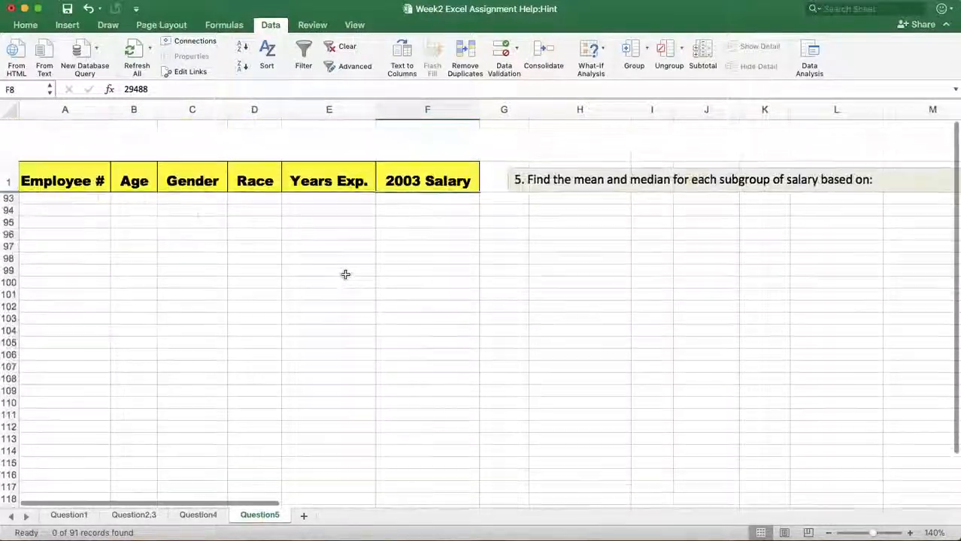
click(89, 9)
Delete the >= criterion from the Years Exp. cell L9.
click(816, 286)
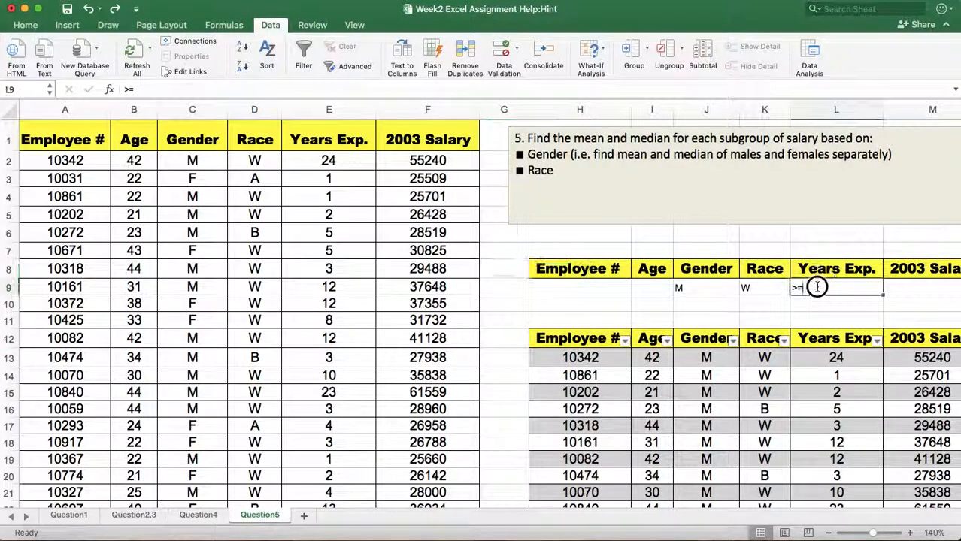
double_click(816, 286)
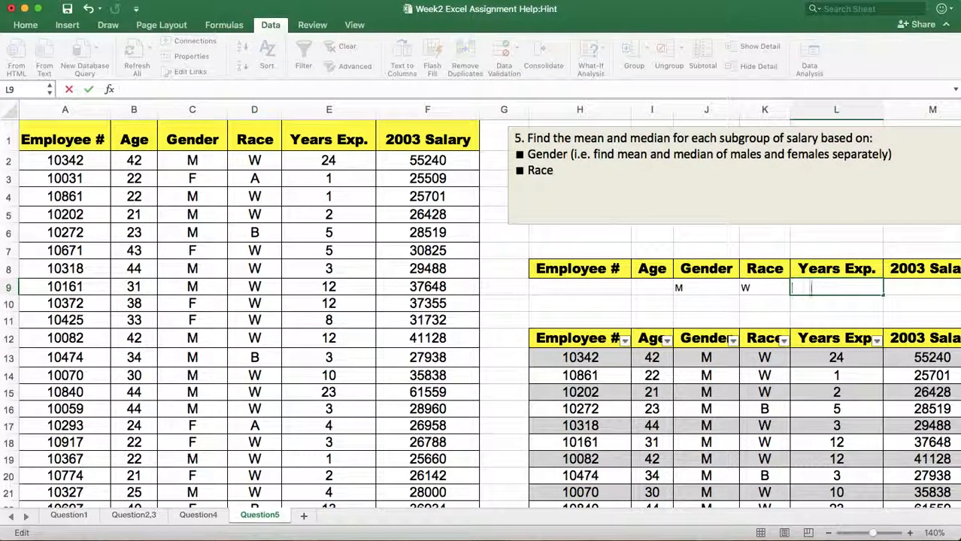
click(720, 306)
Filter the employee list A1:F92 in place with Advanced Filter, using the Gender and Race criteria range J8:K9.
click(412, 268)
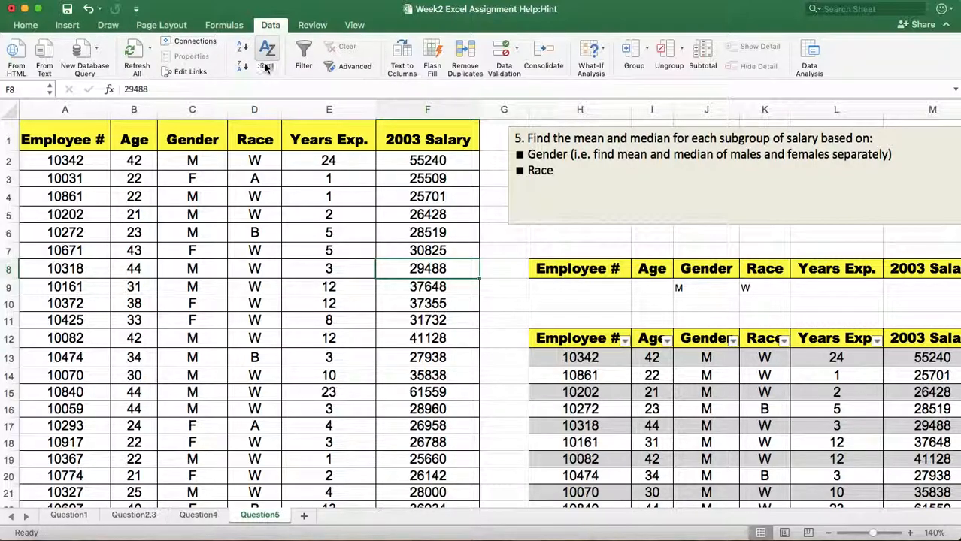
click(342, 65)
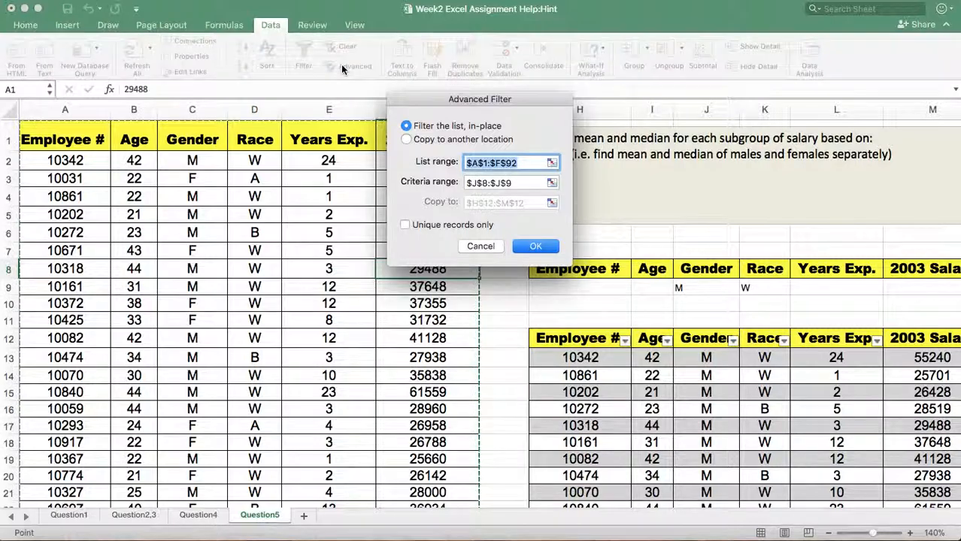
click(520, 181)
key(BackSpace)
key(BackSpace)
key(BackSpace)
key(BackSpace)
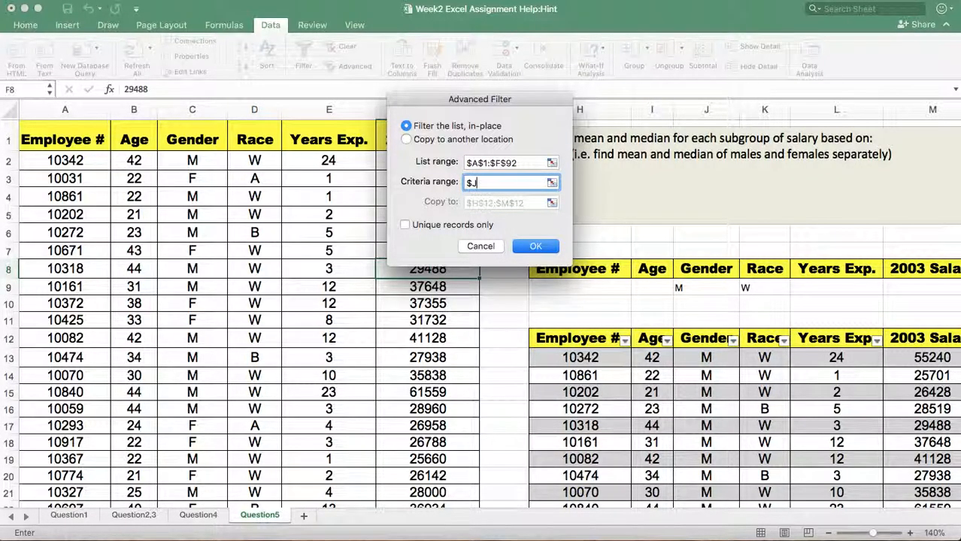
drag(698, 272, 764, 287)
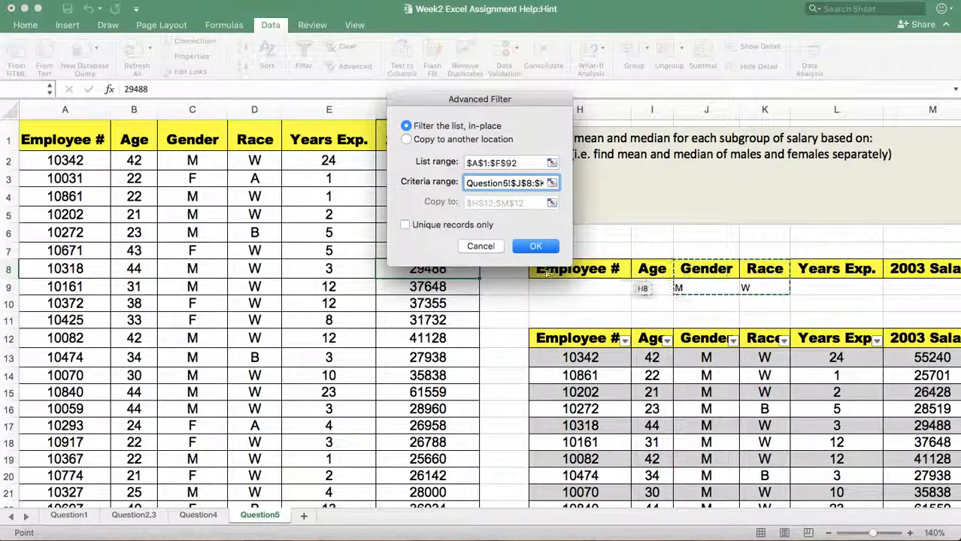
click(532, 248)
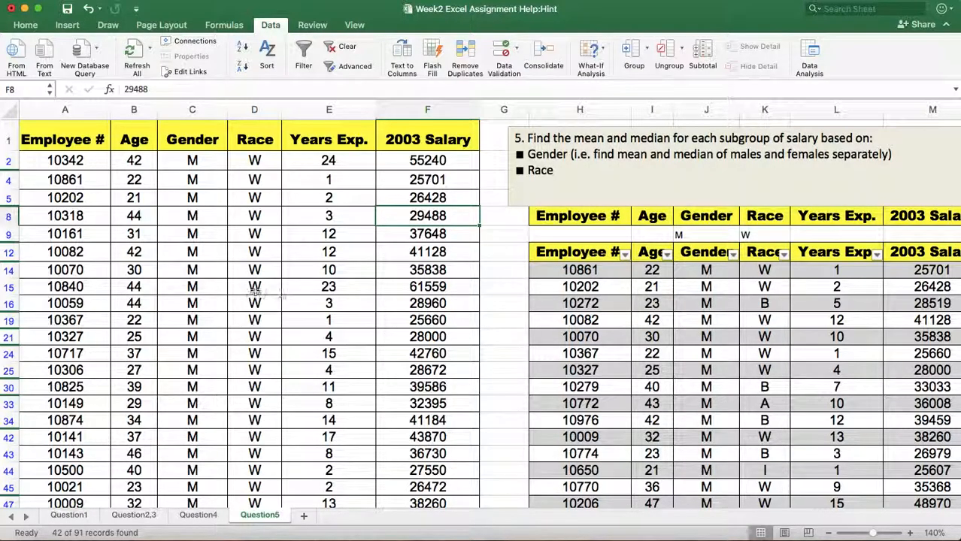
Review the filtered employee list down to its last row, checking the Gender, Race and Years Exp. columns against the criteria.
scroll(134, 276, down, 3)
scroll(134, 276, up, 3)
scroll(276, 347, down, 15)
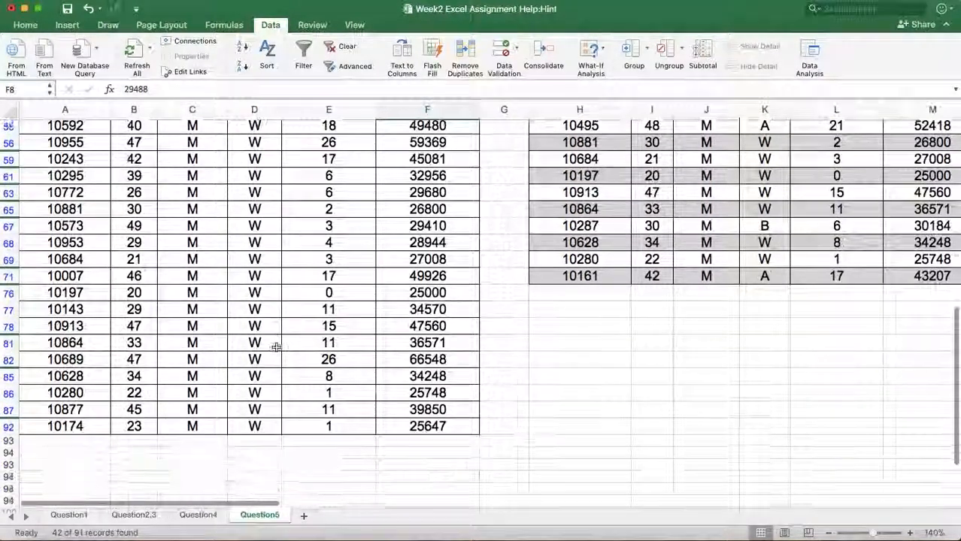
scroll(276, 344, up, 15)
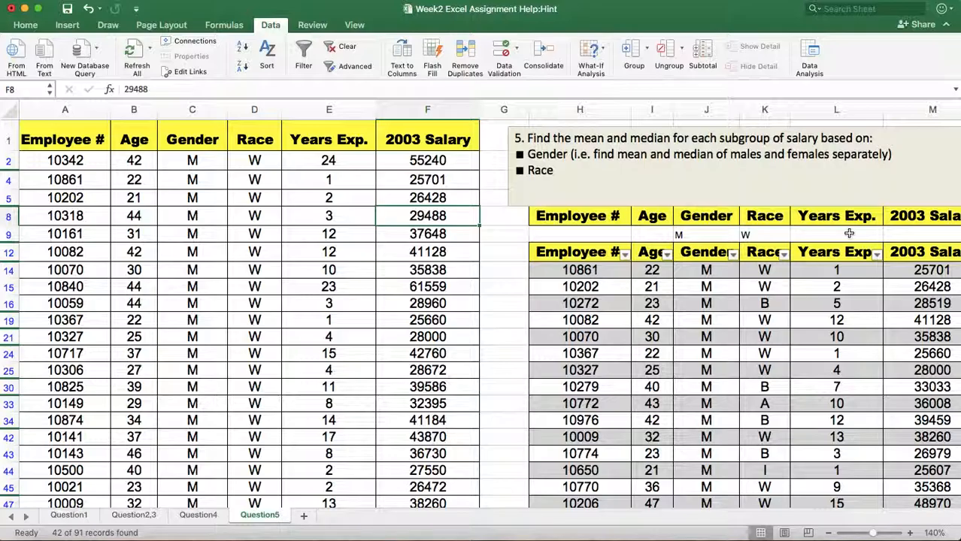
scroll(335, 361, down, 2)
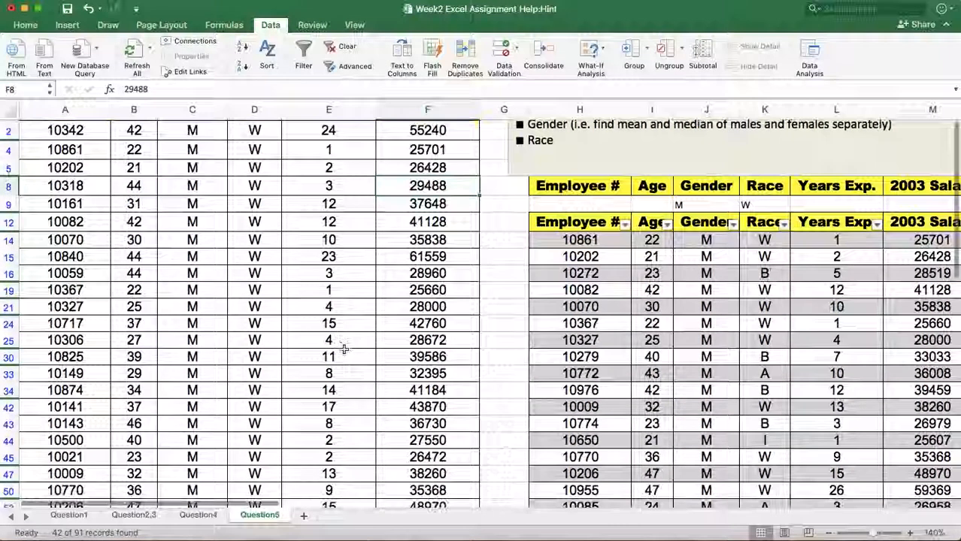
scroll(342, 349, up, 2)
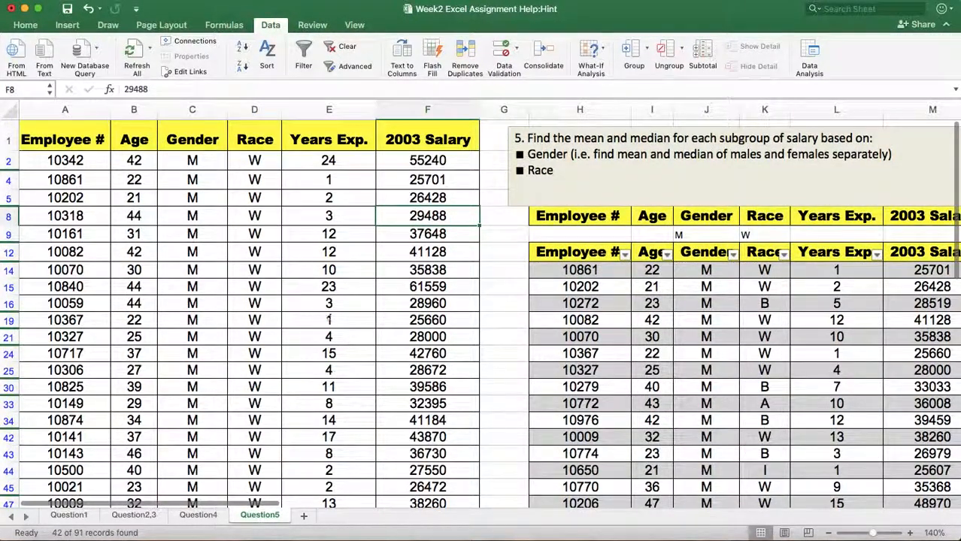